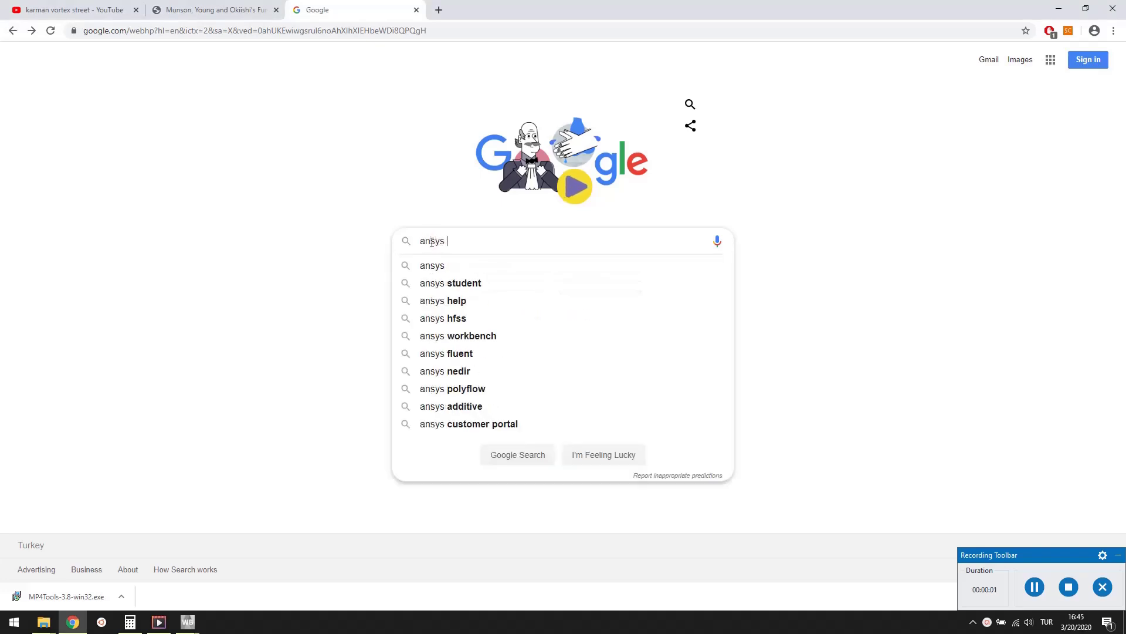
# Search the web for "ansys student" and open the Ansys Student download information on the Ansys free student software page
pyautogui.press('Down')
pyautogui.press('Return')
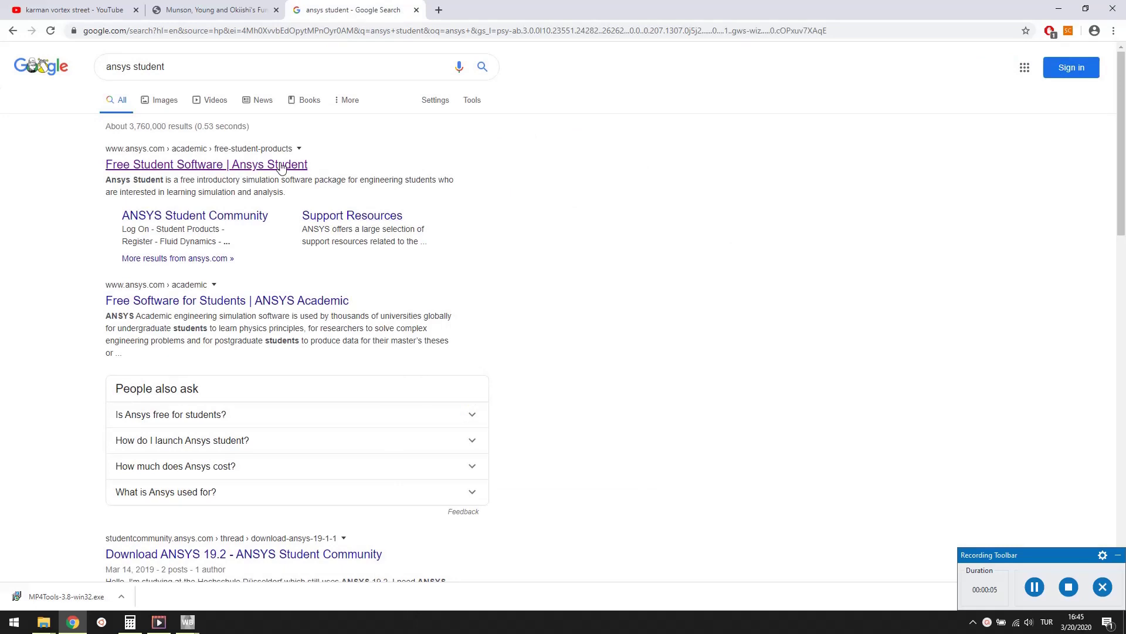
pyautogui.click(281, 165)
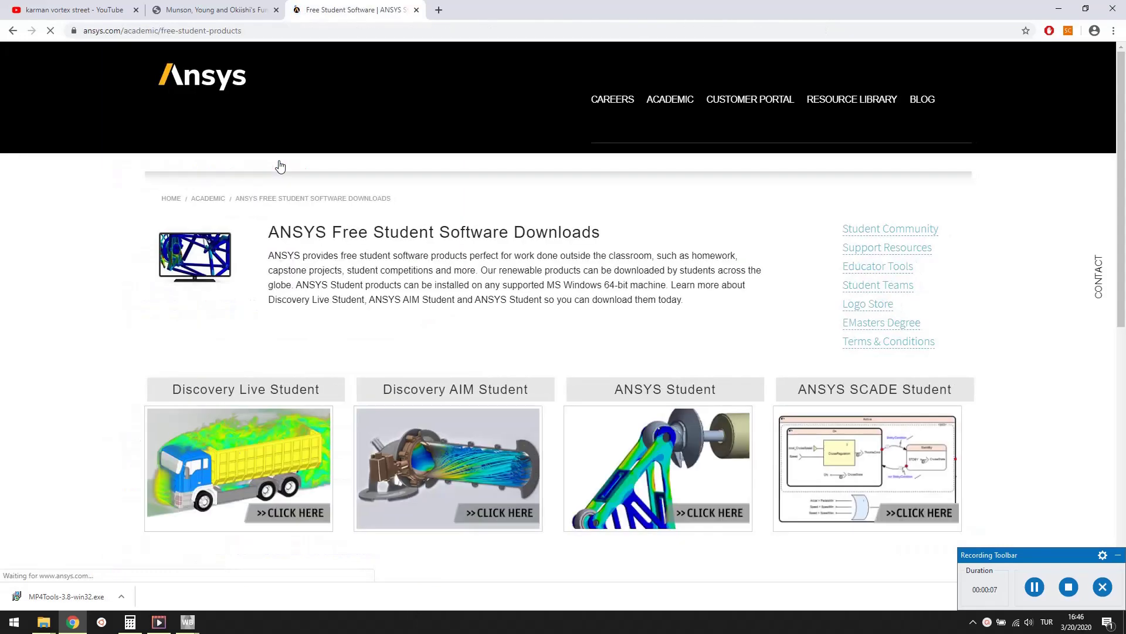
pyautogui.scroll(-3, 584, 280)
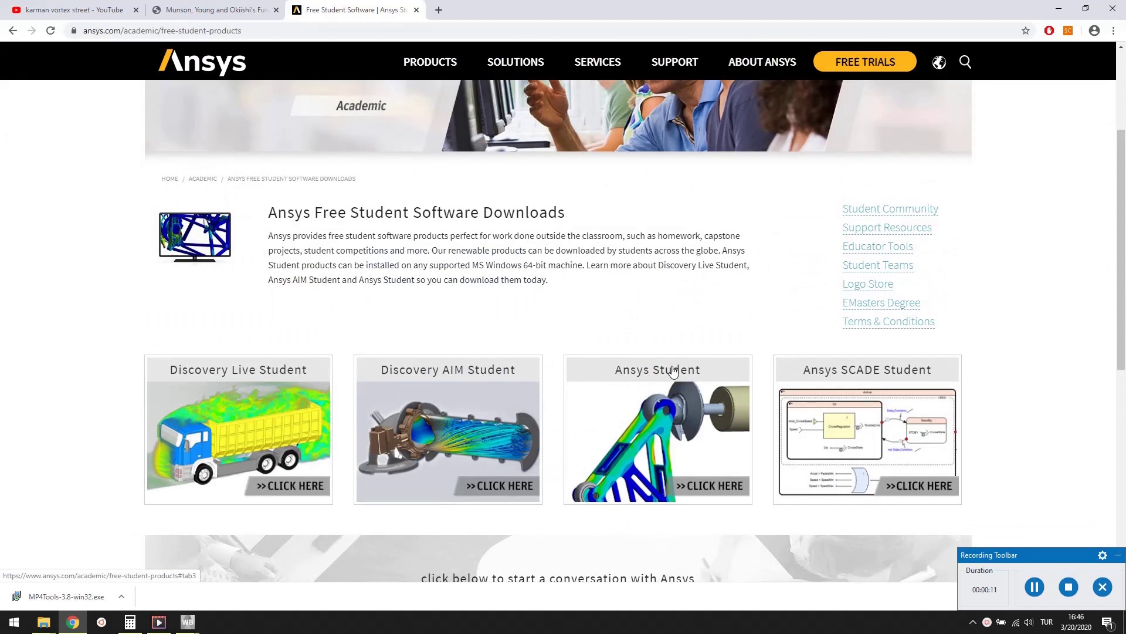
pyautogui.click(673, 372)
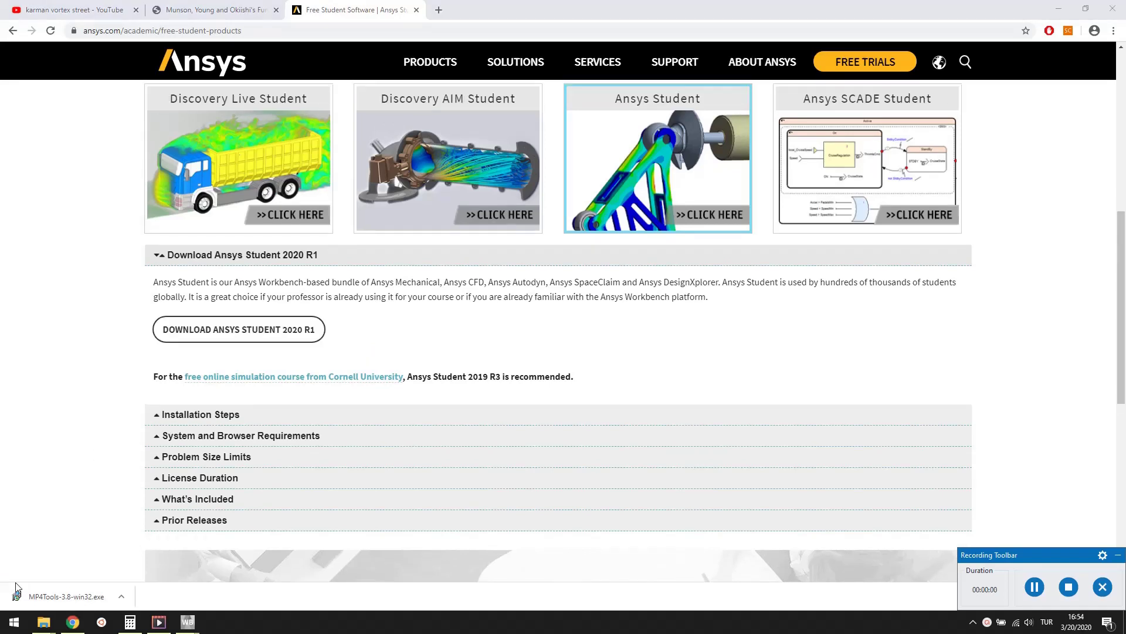
# Find and launch Workbench 2019 R2
pyautogui.click(14, 622)
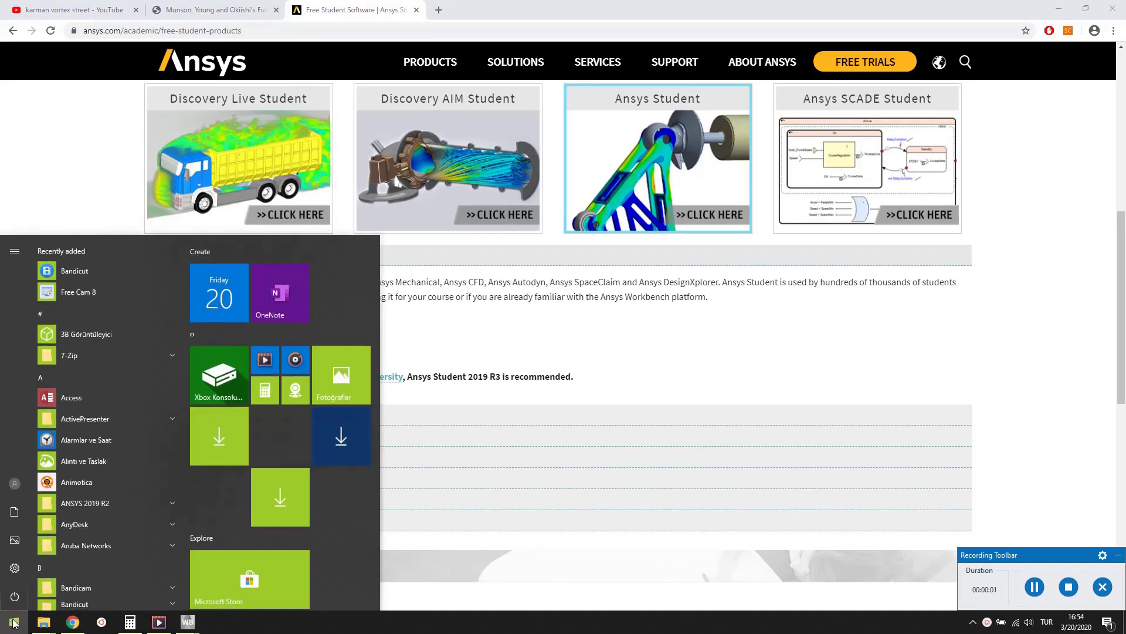
pyautogui.write('work')
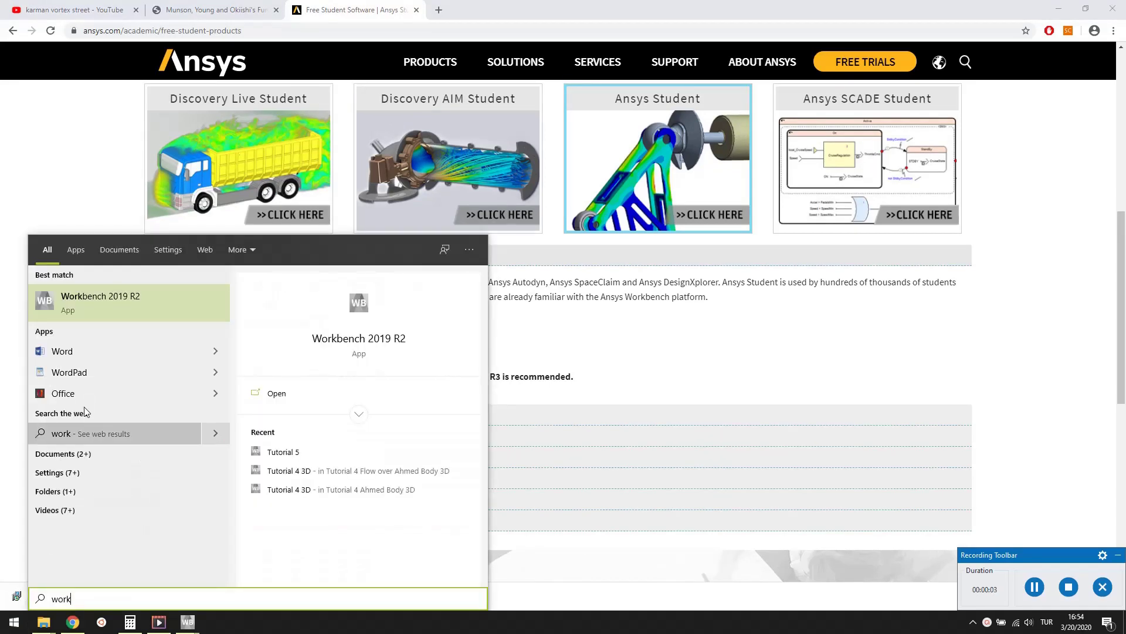
pyautogui.click(110, 304)
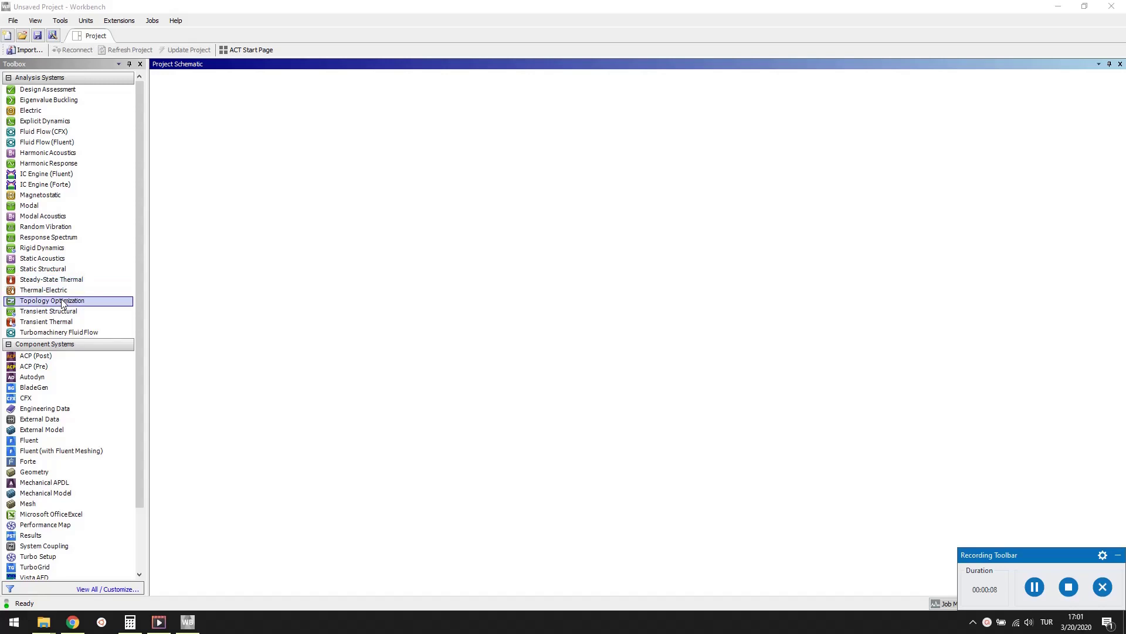
# Add a Fluid Flow (Fluent) analysis system to the empty project schematic
pyautogui.click(58, 132)
pyautogui.click(58, 144)
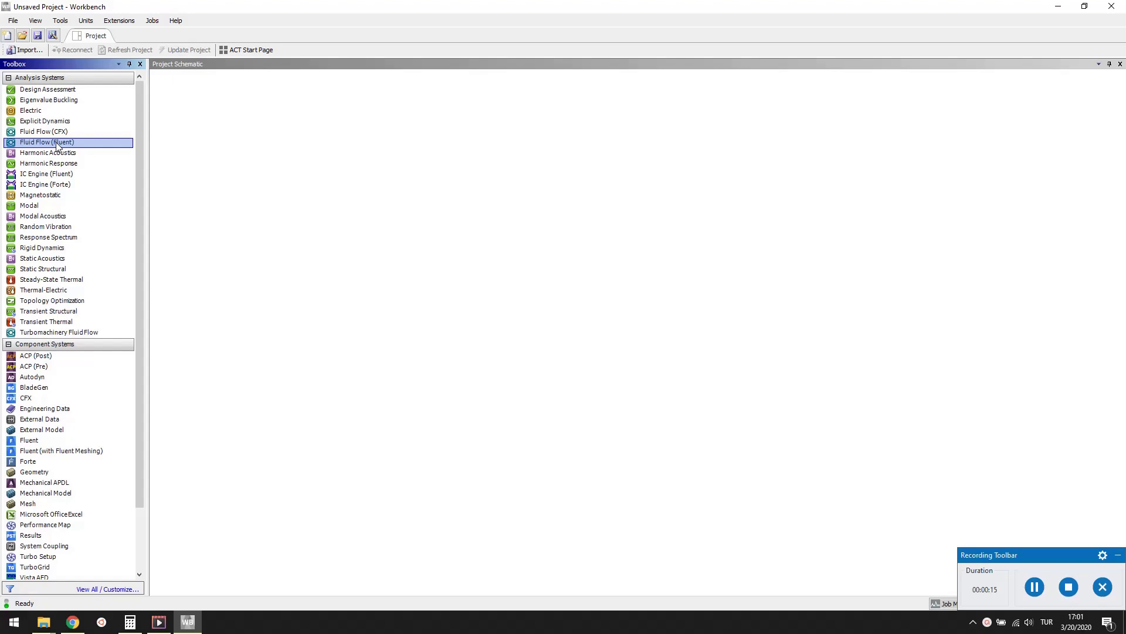
pyautogui.moveTo(57, 145); pyautogui.dragTo(199, 140)
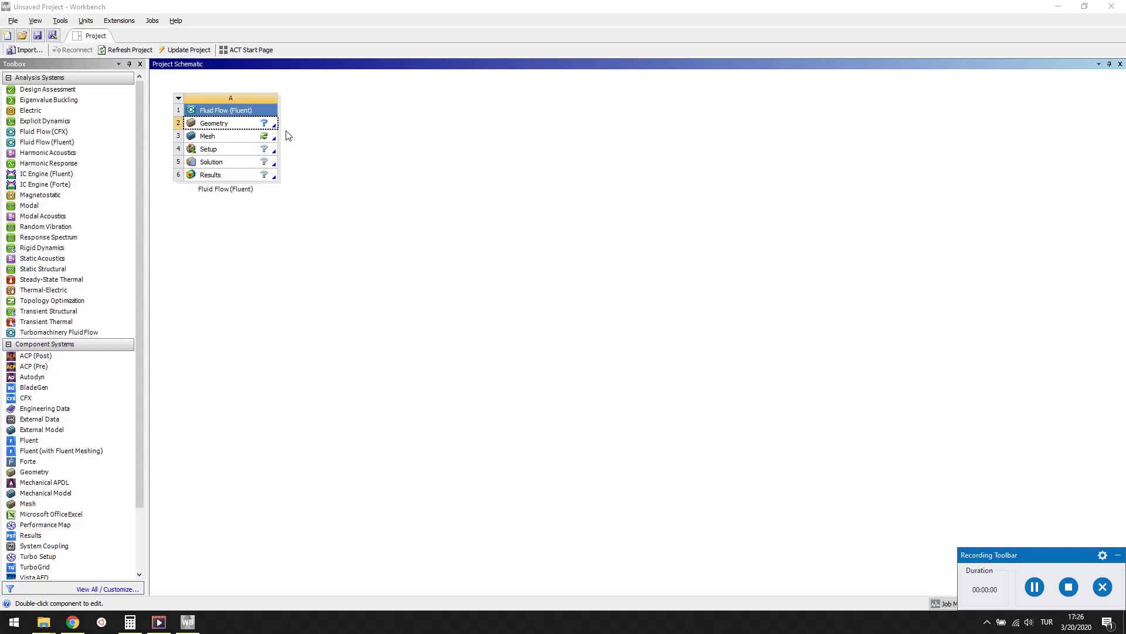
# Show the properties of the Fluent system's Geometry cell and set its analysis type to 2D
pyautogui.doubleClick(241, 124)
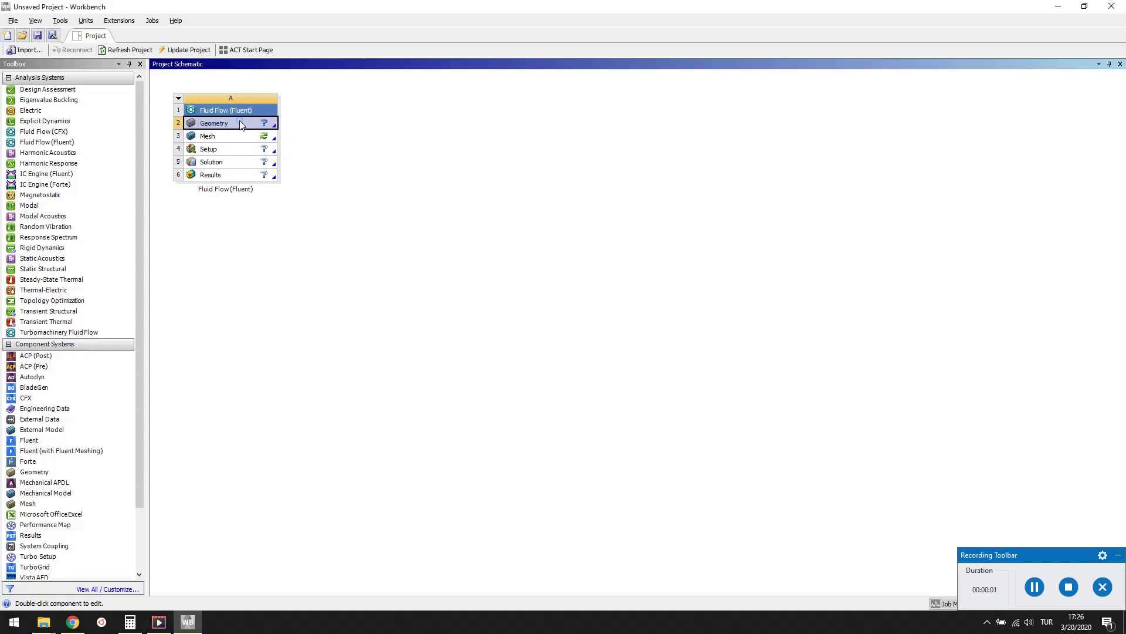
pyautogui.rightClick(240, 124)
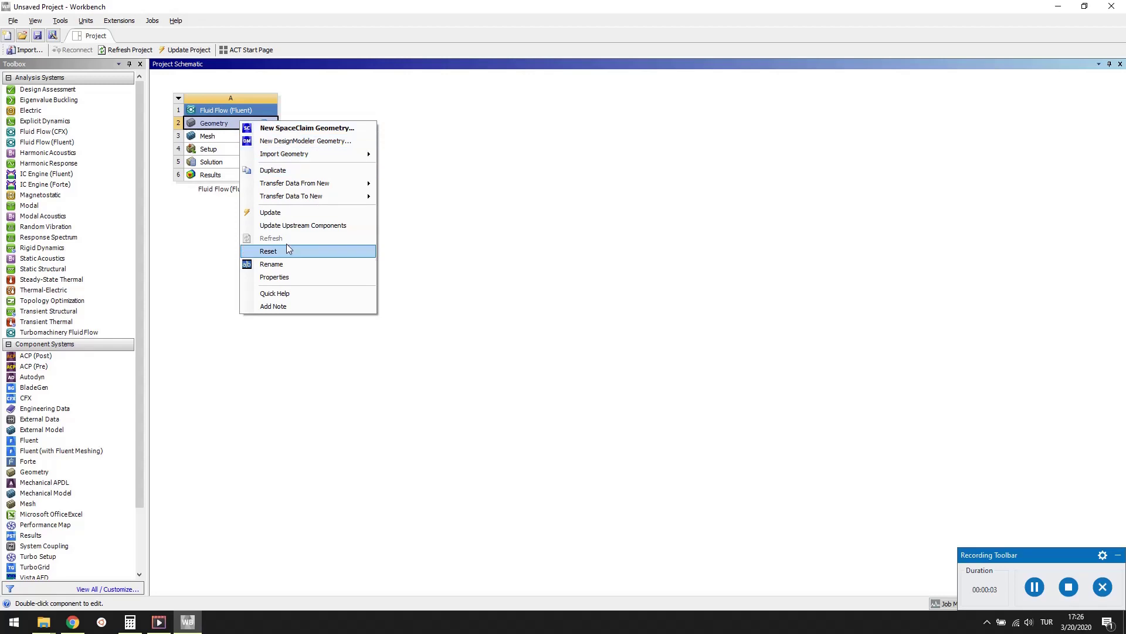
pyautogui.click(291, 278)
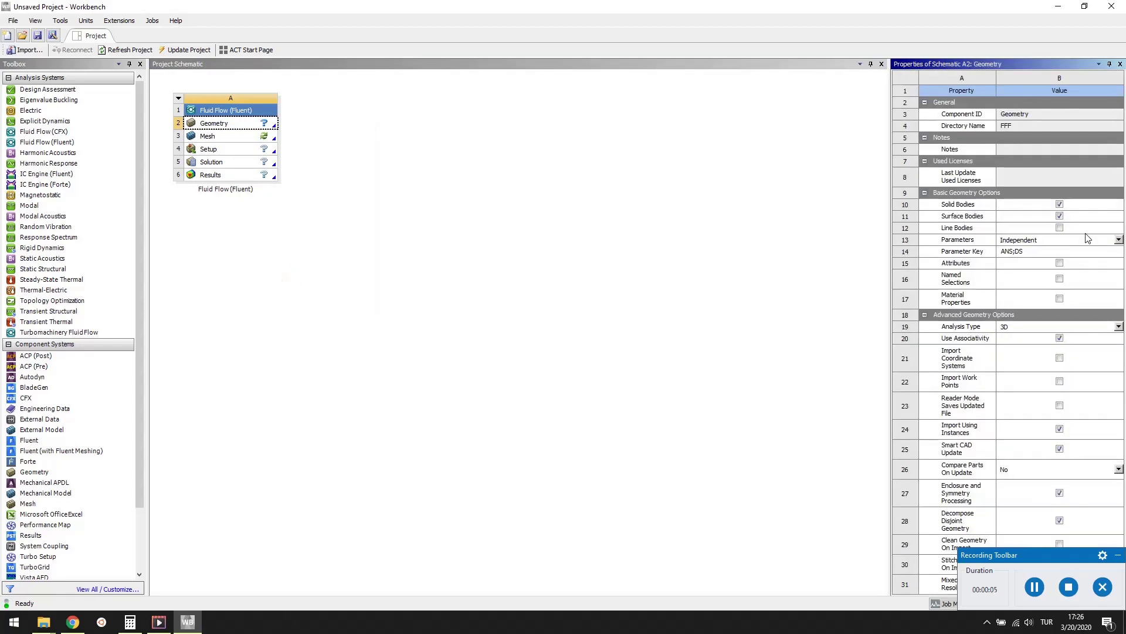
pyautogui.click(1119, 326)
pyautogui.click(1104, 350)
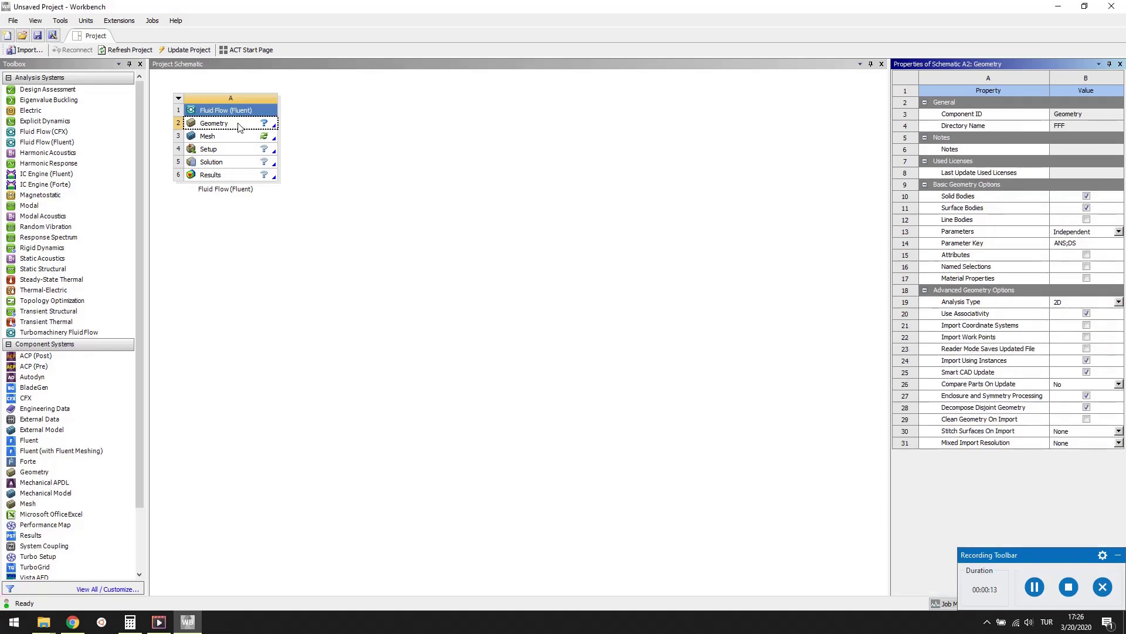
# Open the Geometry cell in SpaceClaim, place the sketch plane on the XY plane and view it face-on
pyautogui.doubleClick(240, 126)
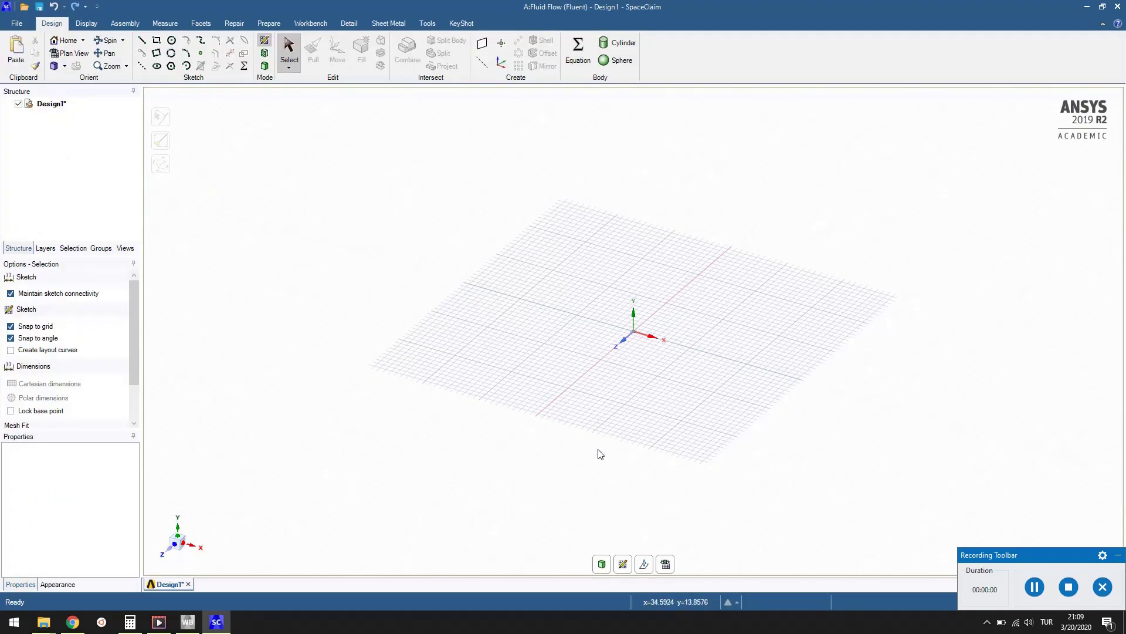
pyautogui.click(624, 564)
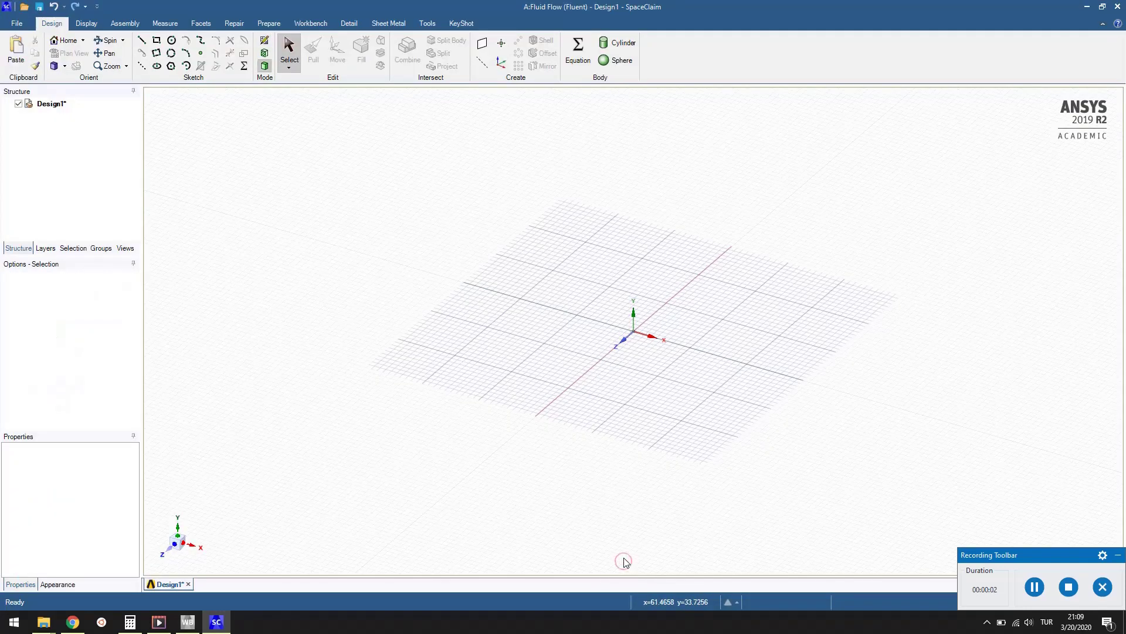
pyautogui.click(662, 316)
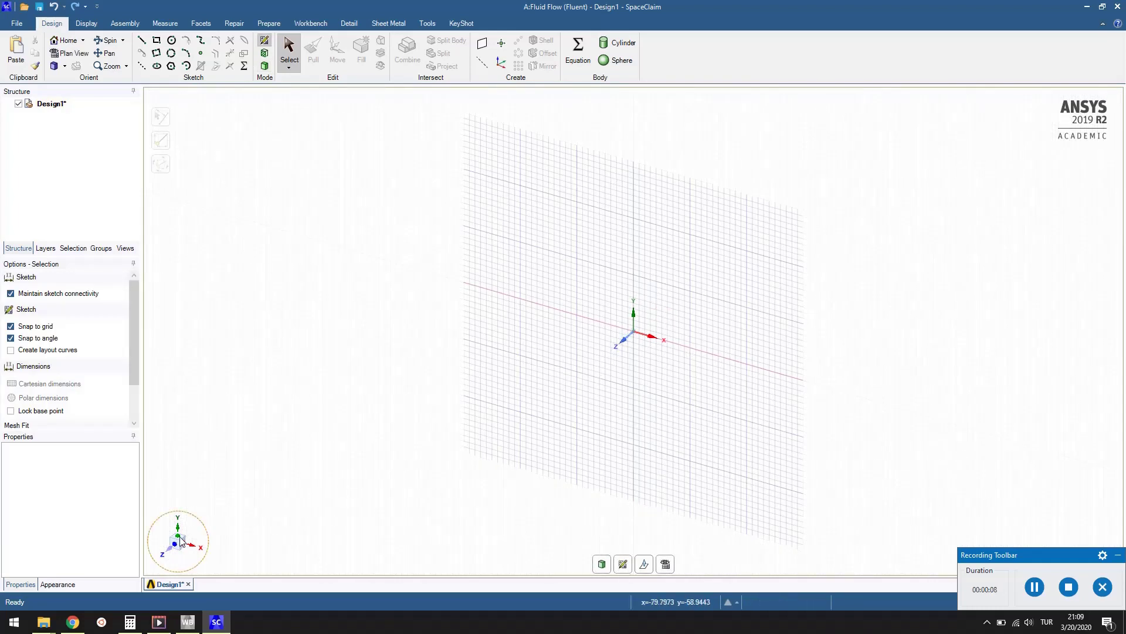
pyautogui.click(170, 549)
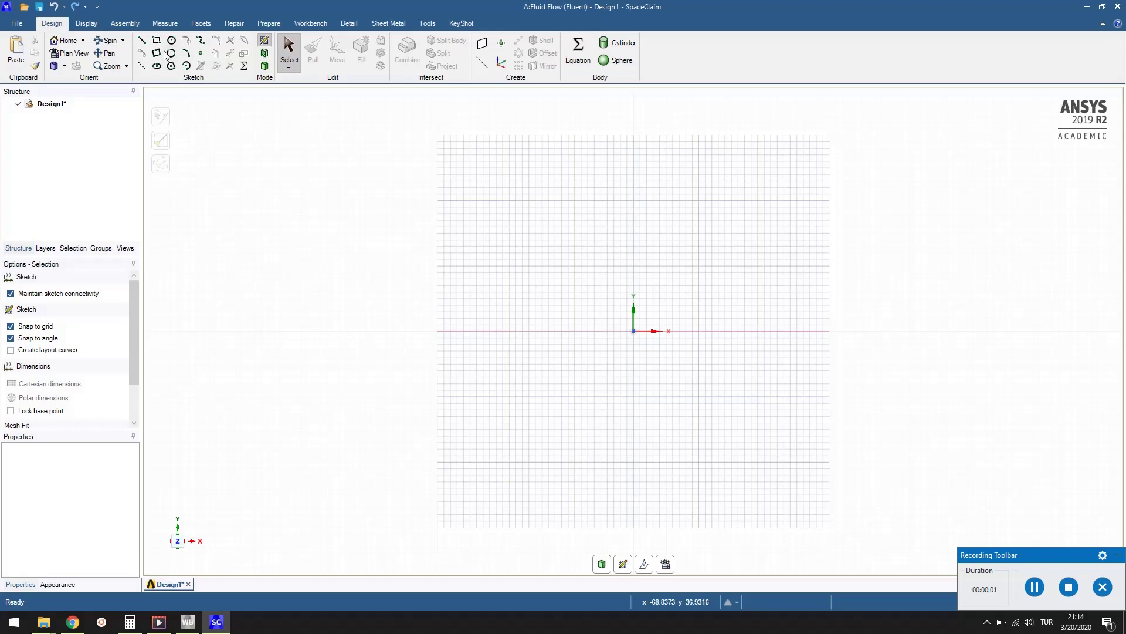
# Sketch an 80 mm by 80 mm rectangle with its lower-left corner at the origin
pyautogui.click(156, 40)
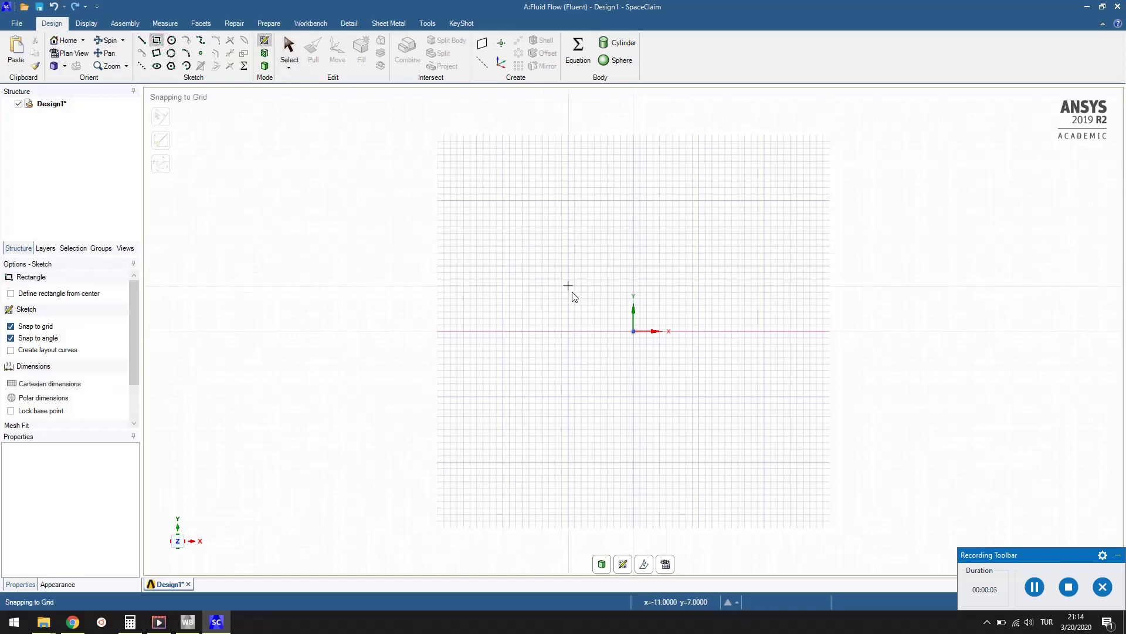
pyautogui.click(633, 331)
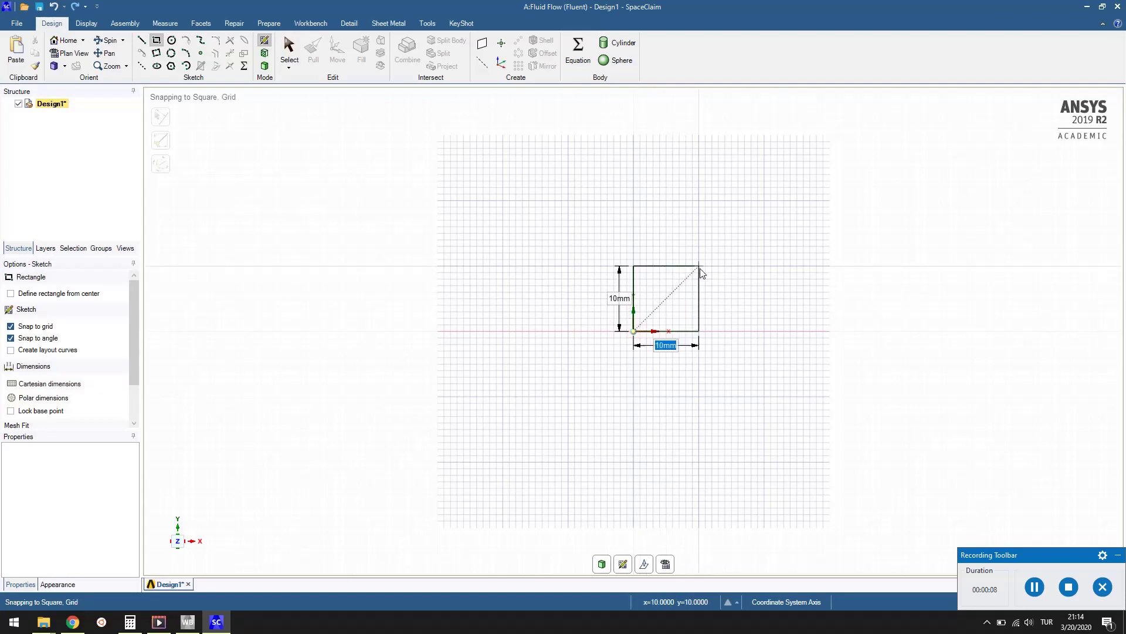
pyautogui.write('80')
pyautogui.press('Tab')
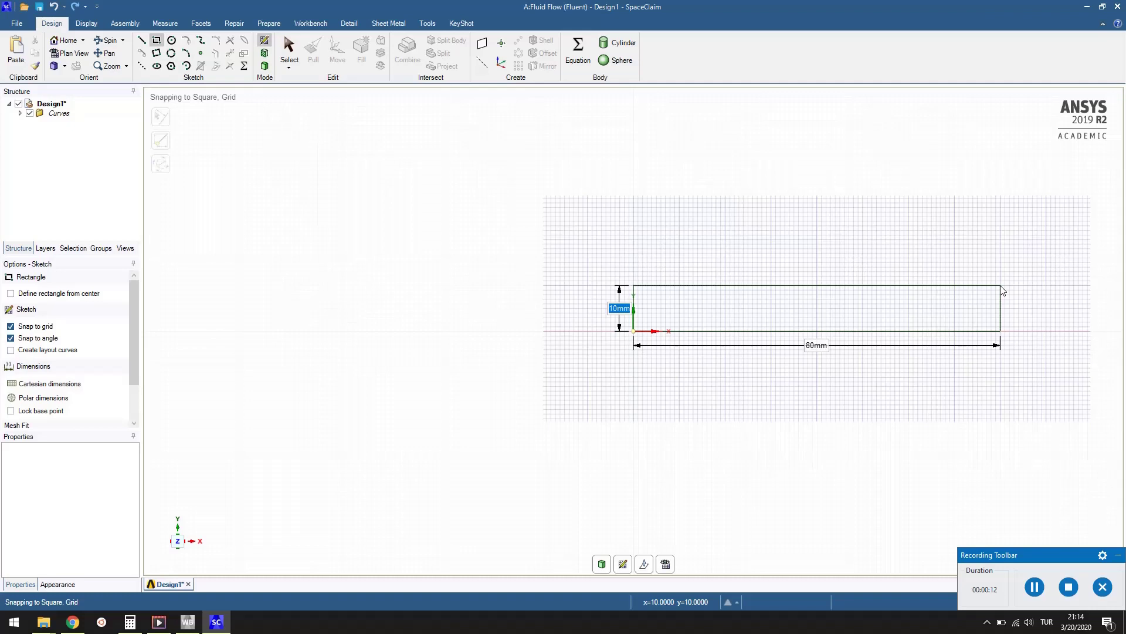
pyautogui.write('80')
pyautogui.press('Tab')
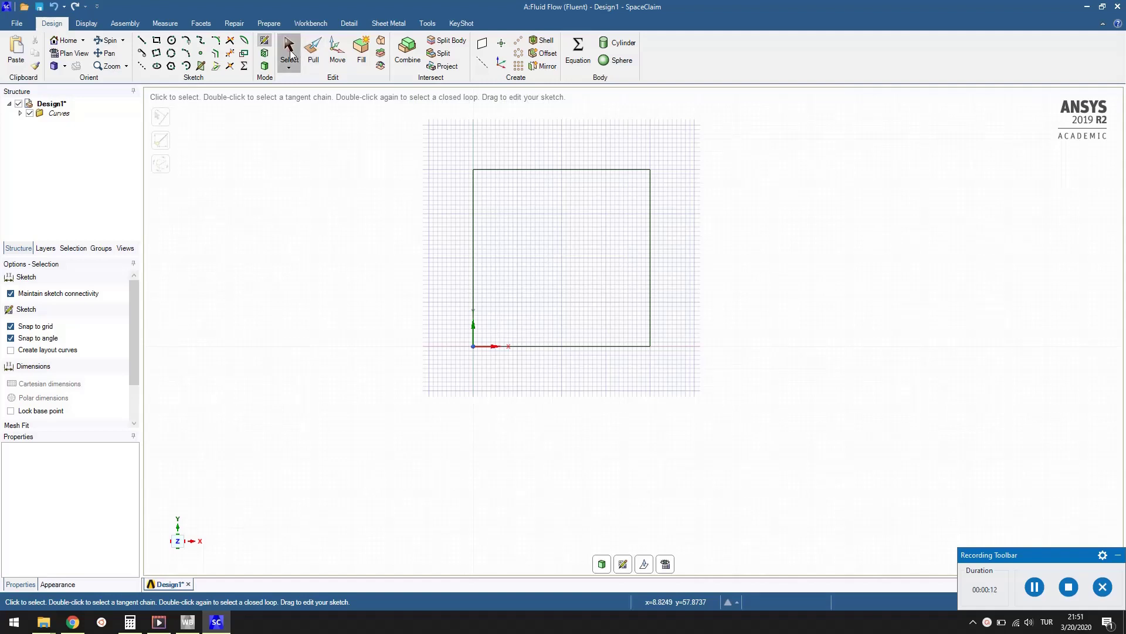
# Select all four edges of the square and move them 40 mm in the negative X direction
pyautogui.click(474, 232)
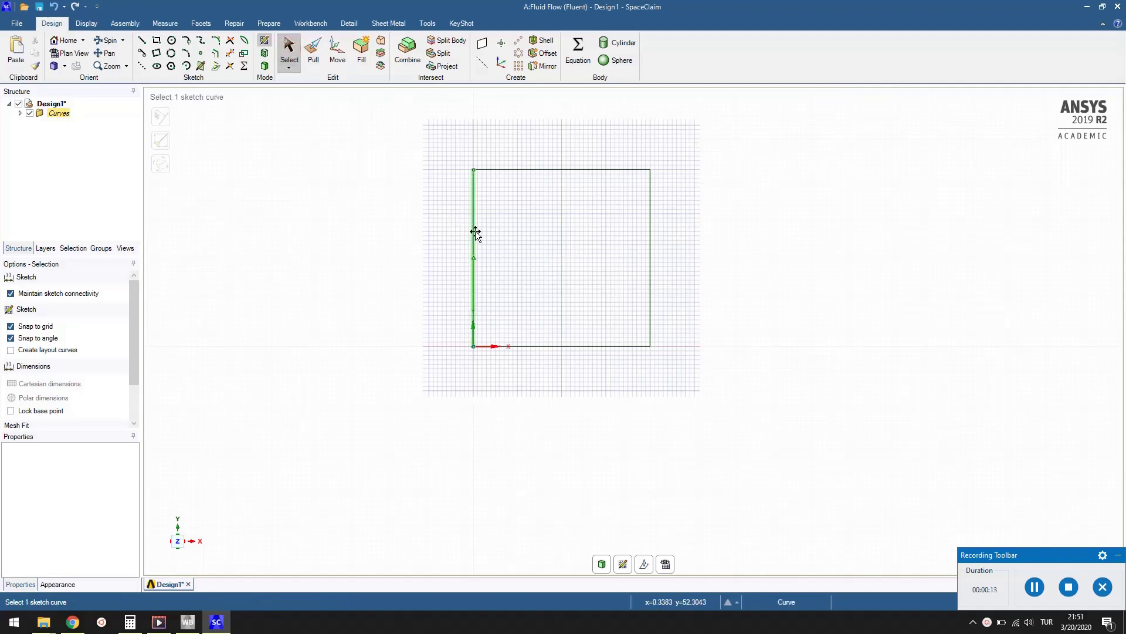
pyautogui.keyDown('ctrl'); pyautogui.click(536, 170); pyautogui.keyUp('ctrl')
pyautogui.keyDown('ctrl'); pyautogui.click(650, 233); pyautogui.keyUp('ctrl')
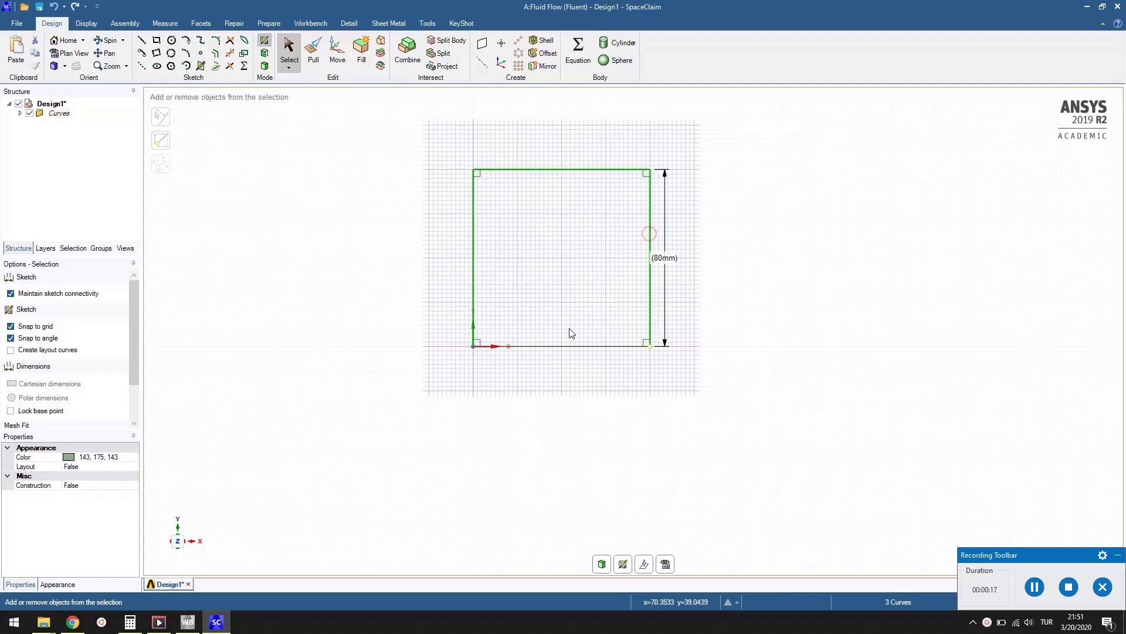
pyautogui.keyDown('ctrl'); pyautogui.click(560, 345); pyautogui.keyUp('ctrl')
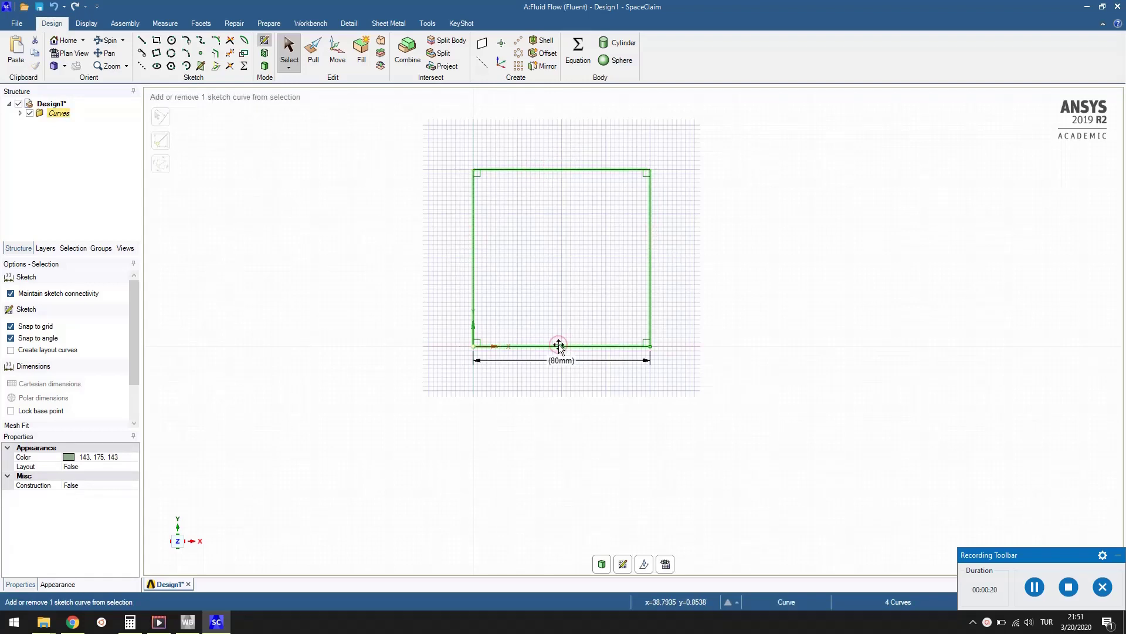
pyautogui.click(336, 54)
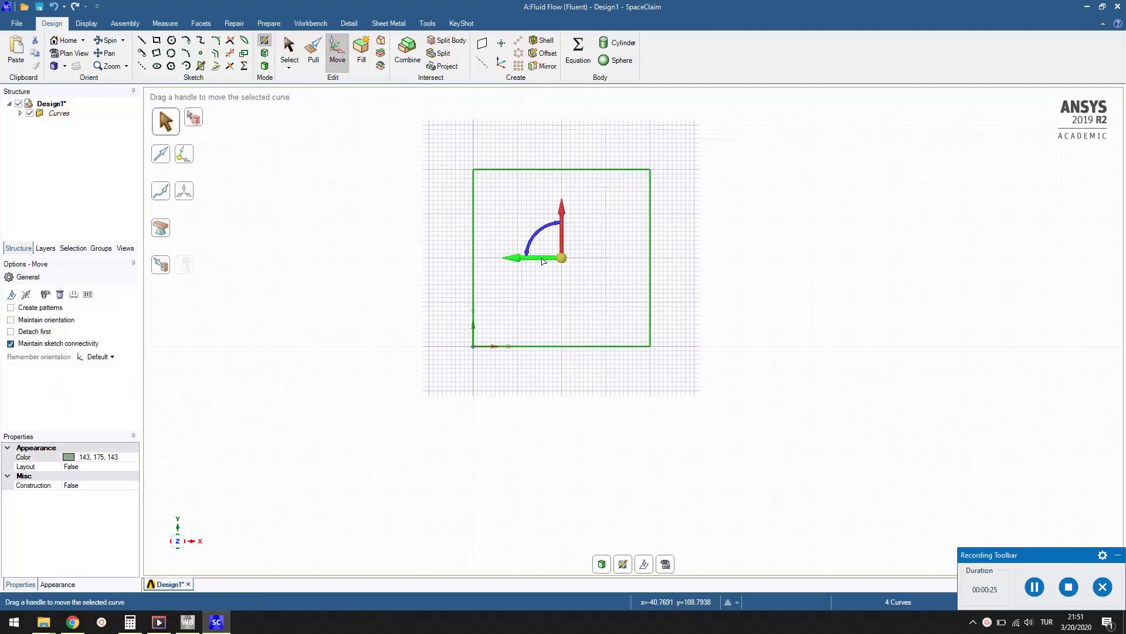
pyautogui.moveTo(543, 261); pyautogui.dragTo(521, 265)
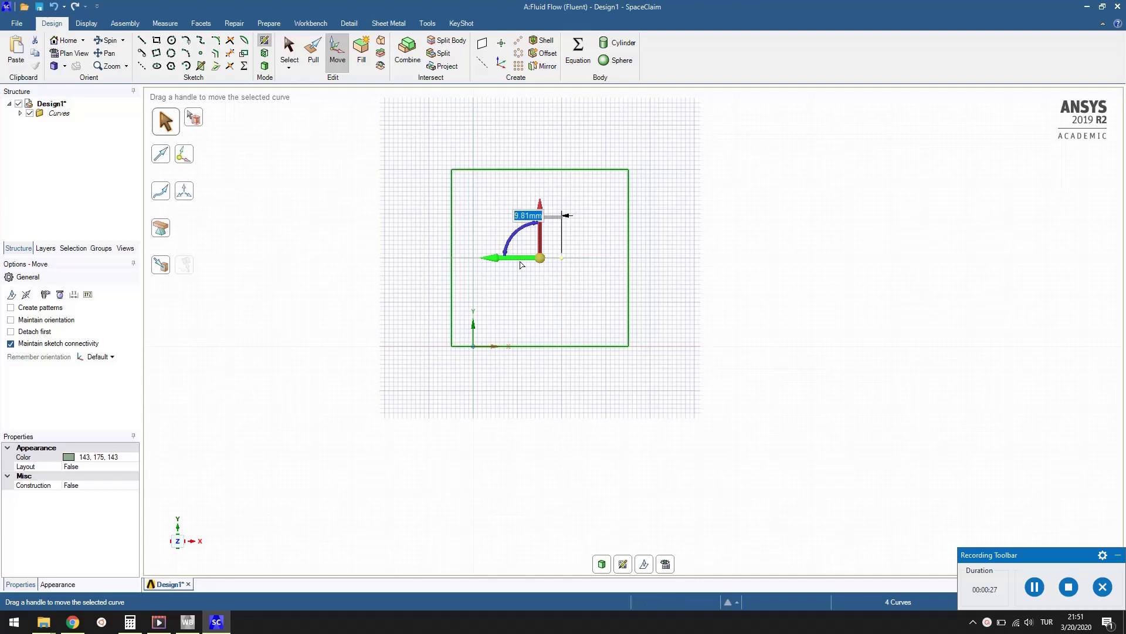
pyautogui.write('40')
pyautogui.press('Return')
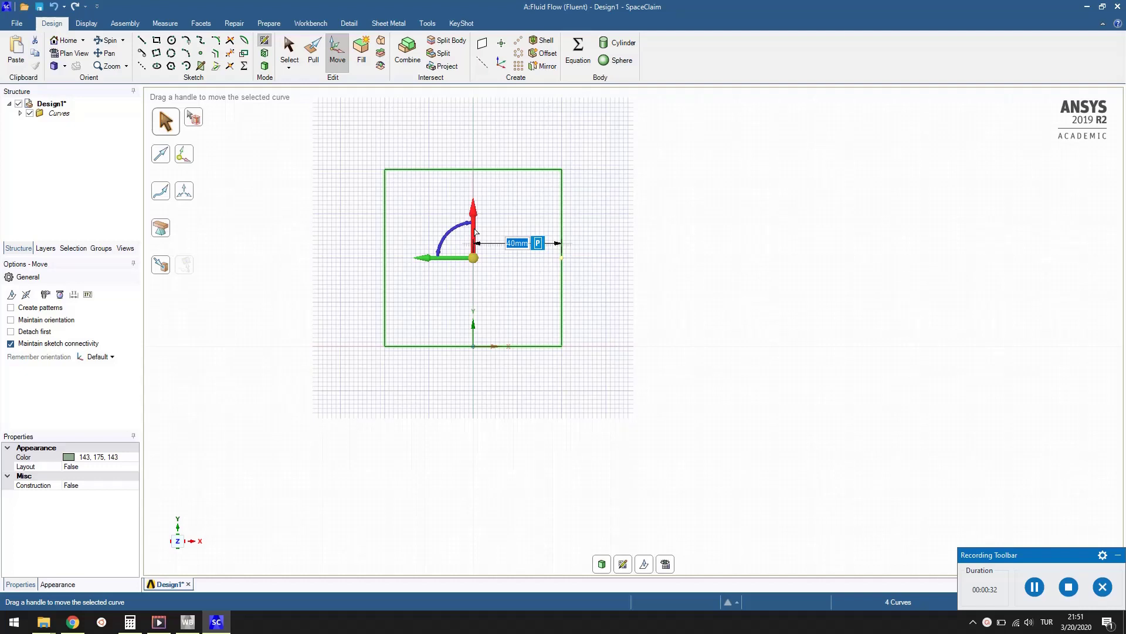
# Move the selected square 40 mm in the negative Y direction so it is centred on the origin
pyautogui.moveTo(475, 232); pyautogui.dragTo(477, 279)
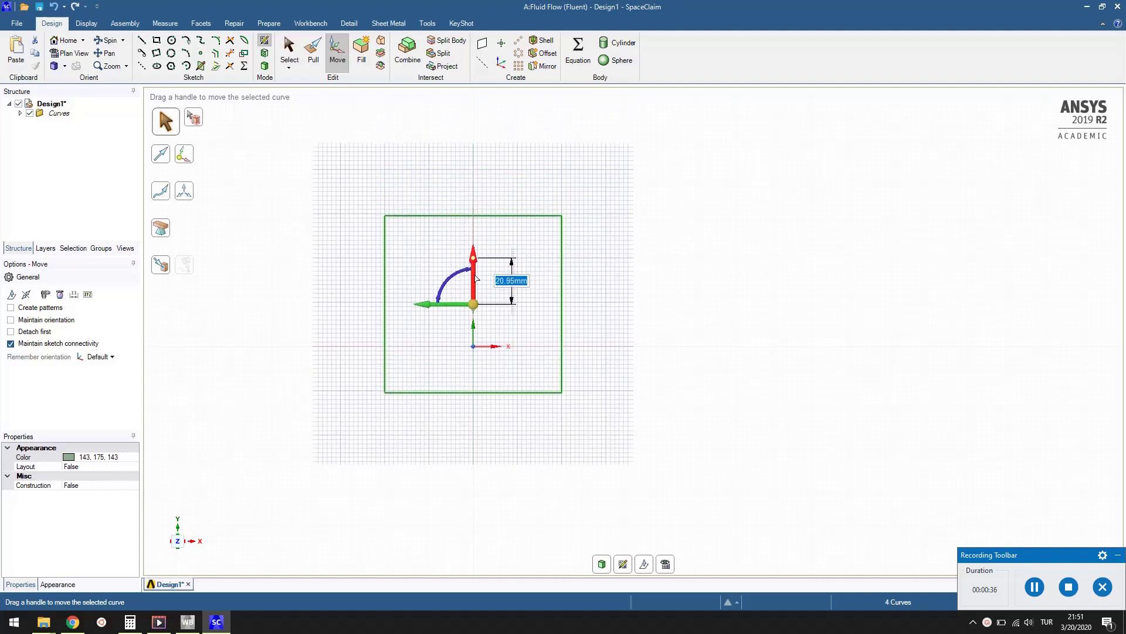
pyautogui.write('40')
pyautogui.press('Return')
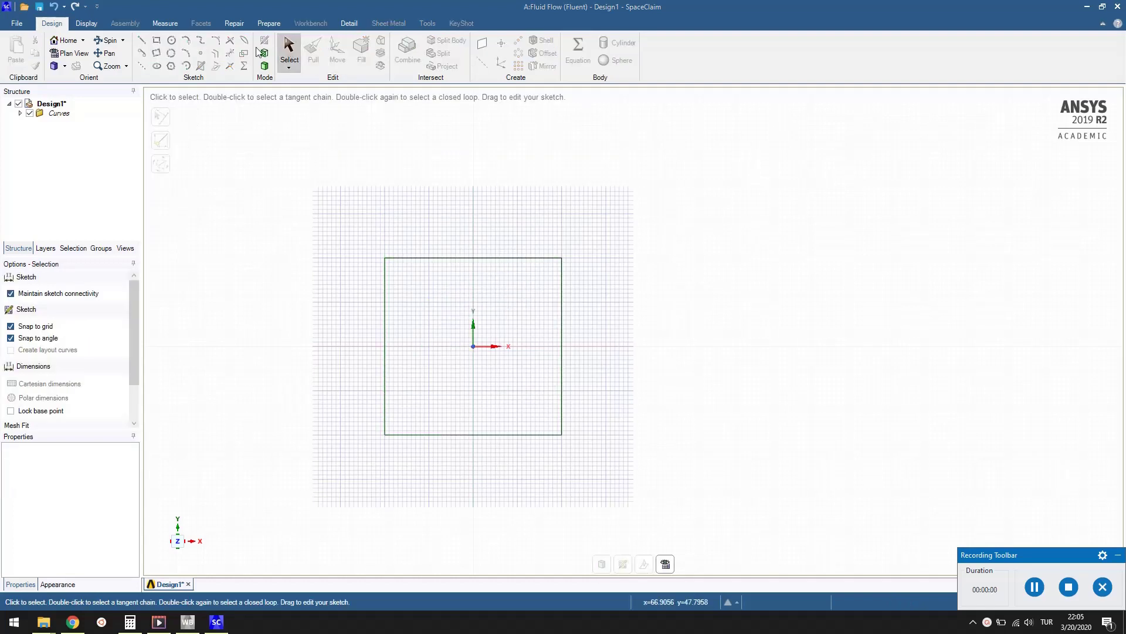
# Sketch a circle of 1 mm diameter centred on the origin inside the square
pyautogui.click(171, 40)
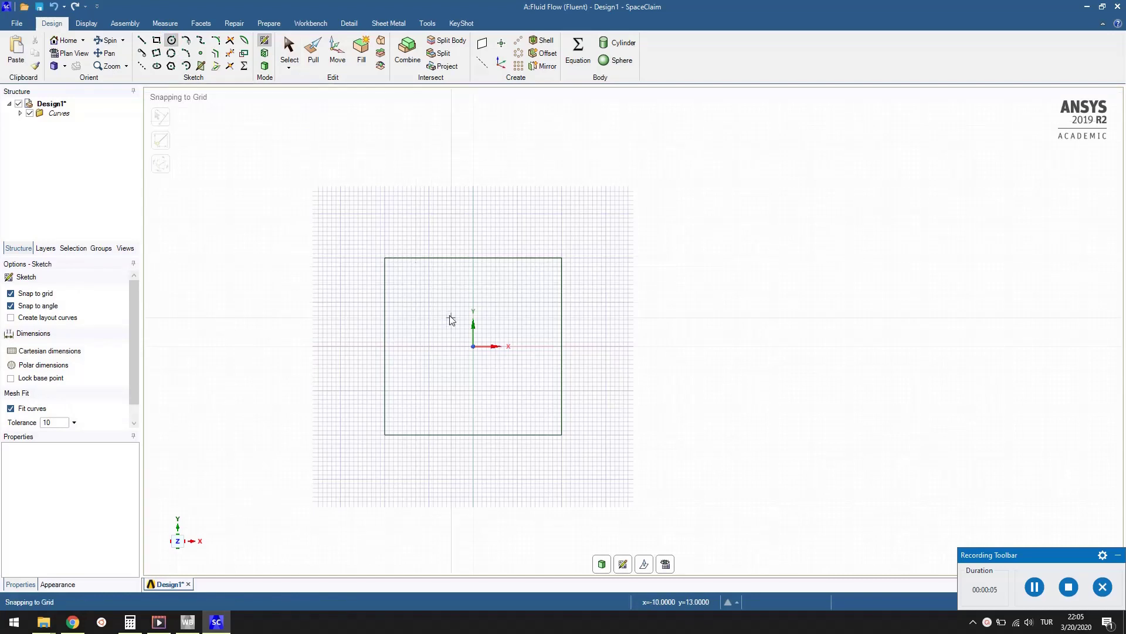
pyautogui.click(473, 347)
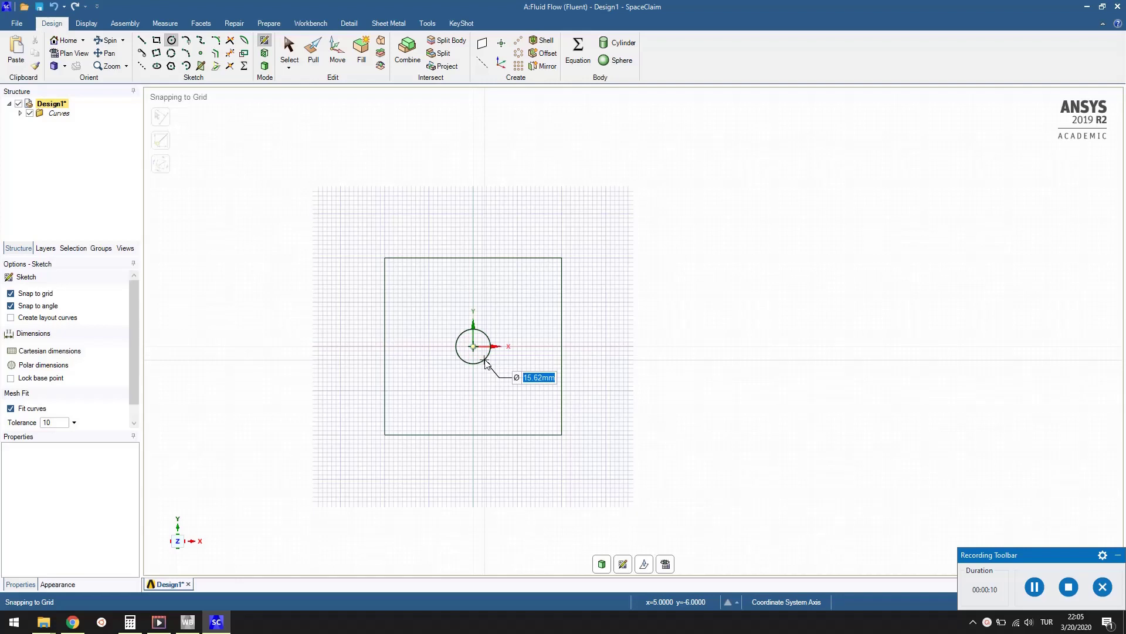
pyautogui.write('1')
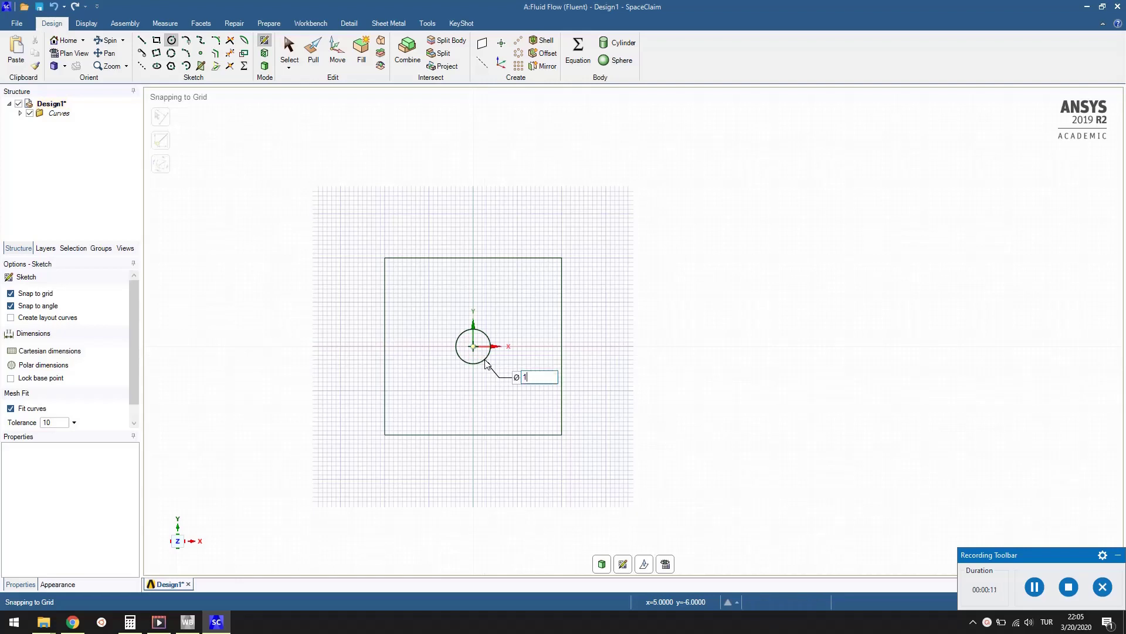
pyautogui.press('Return')
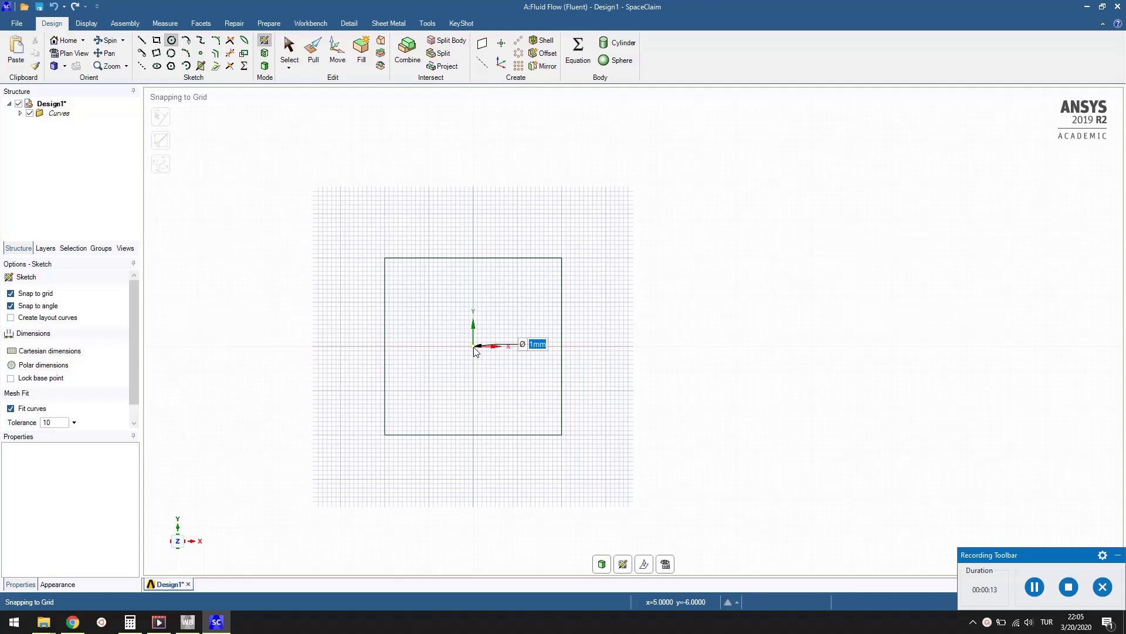
pyautogui.scroll(5, 476, 350)
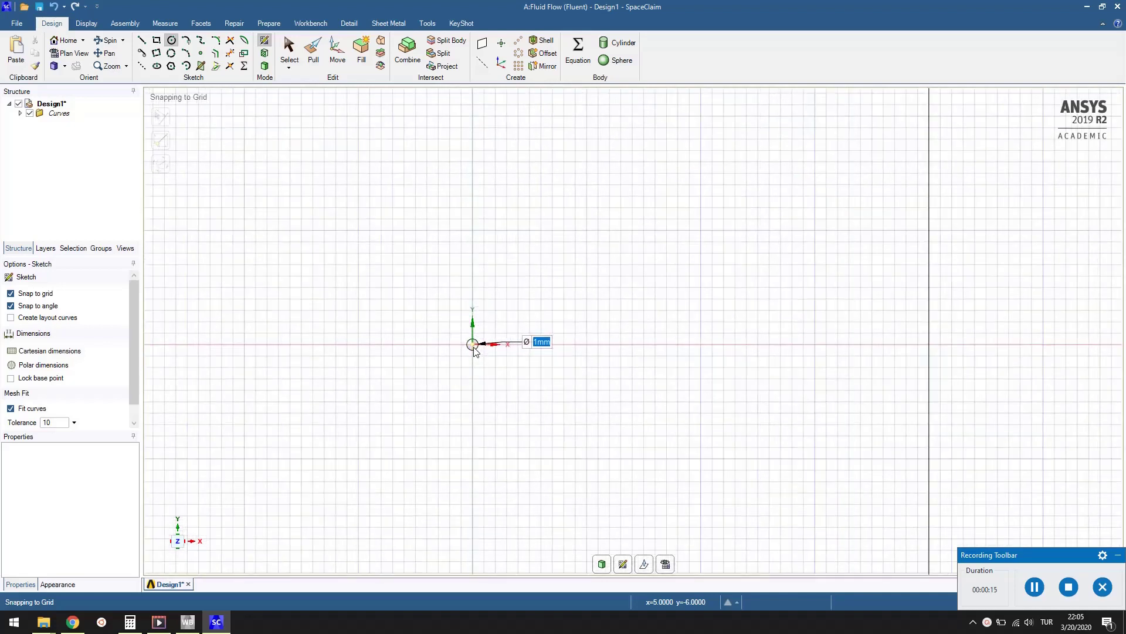
pyautogui.scroll(5, 476, 351)
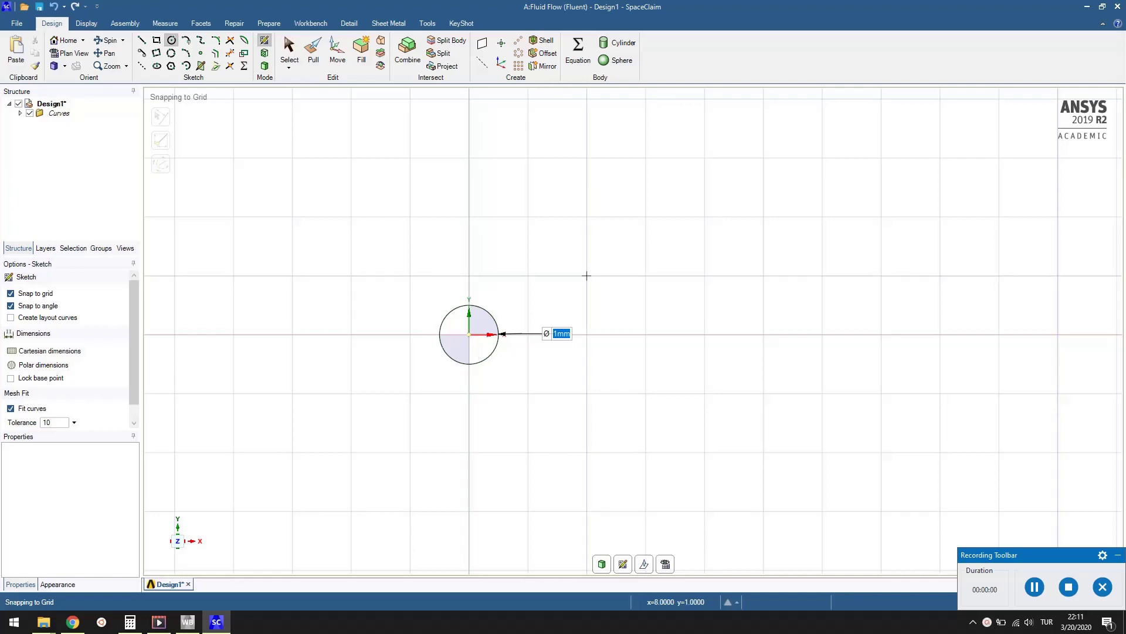
# Turn the sketch into a surface body and detach all its faces into separate square and circle surfaces
pyautogui.scroll(-8, 584, 264)
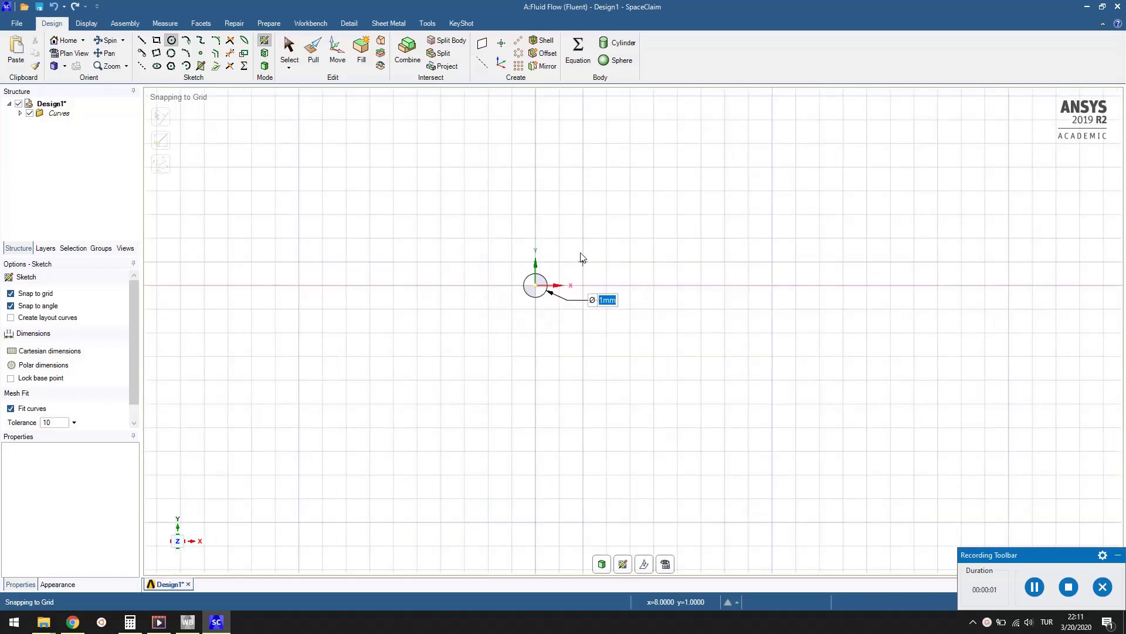
pyautogui.scroll(-3, 581, 258)
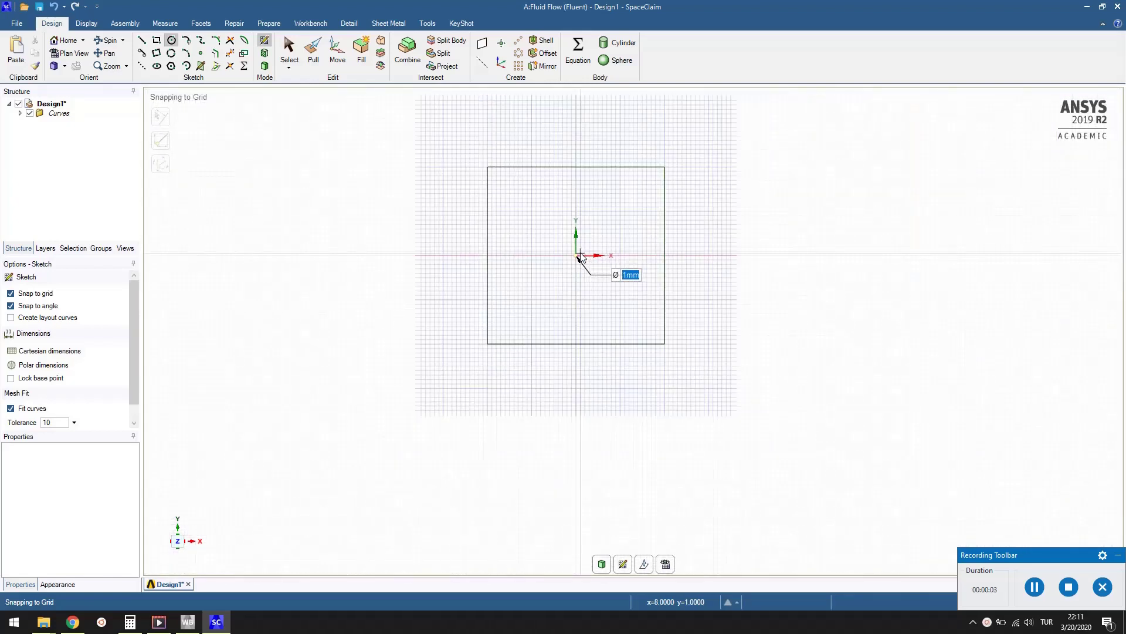
pyautogui.click(200, 67)
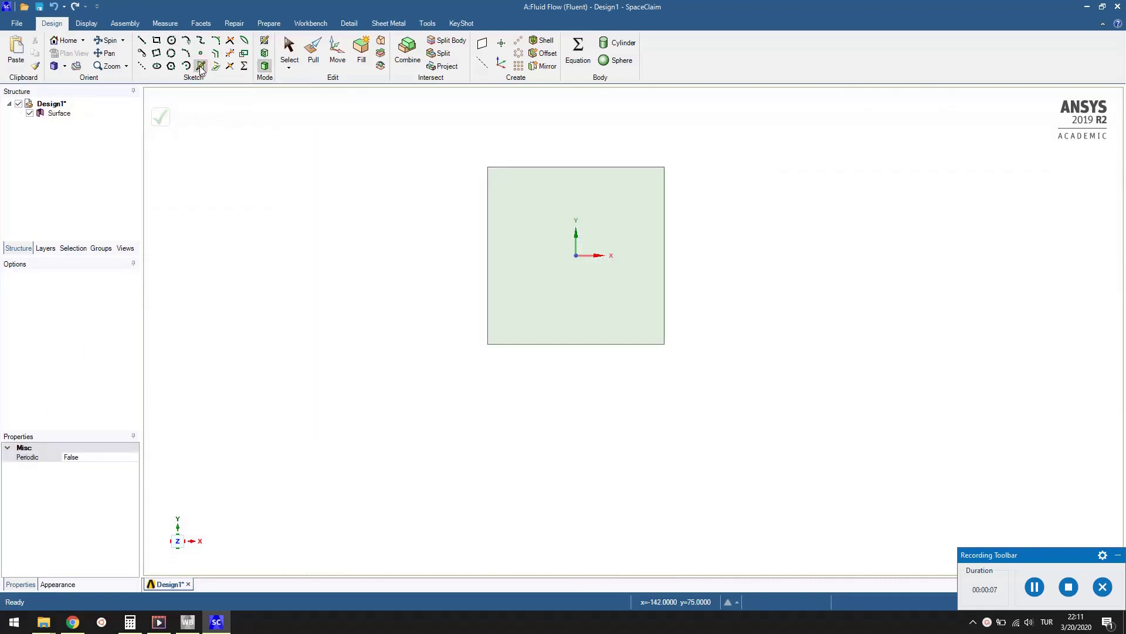
pyautogui.click(66, 115)
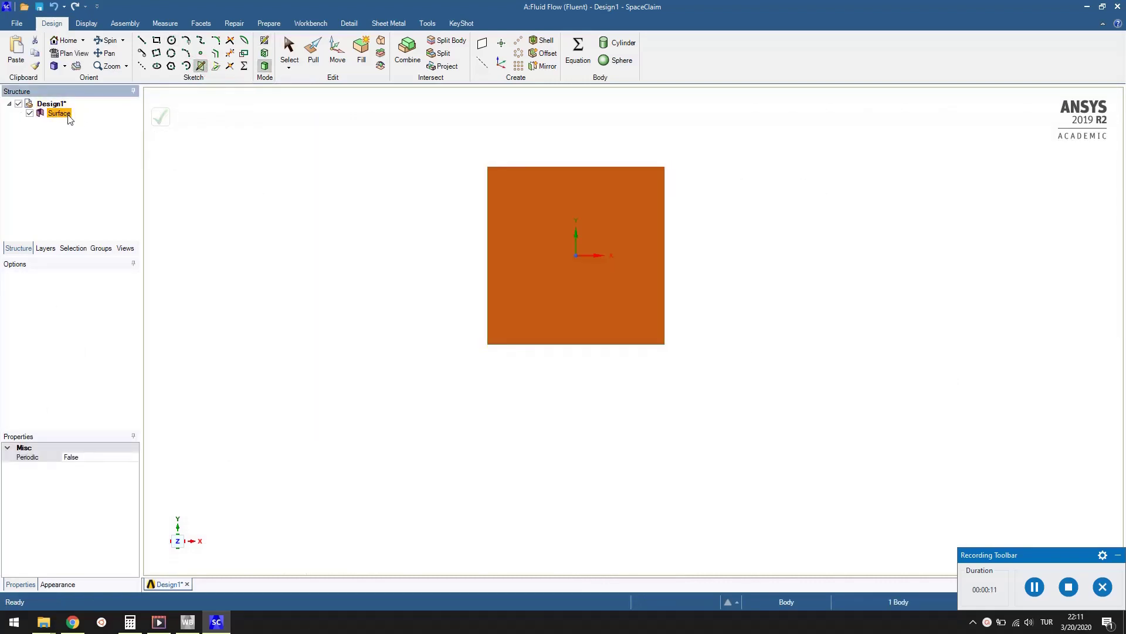
pyautogui.rightClick(69, 117)
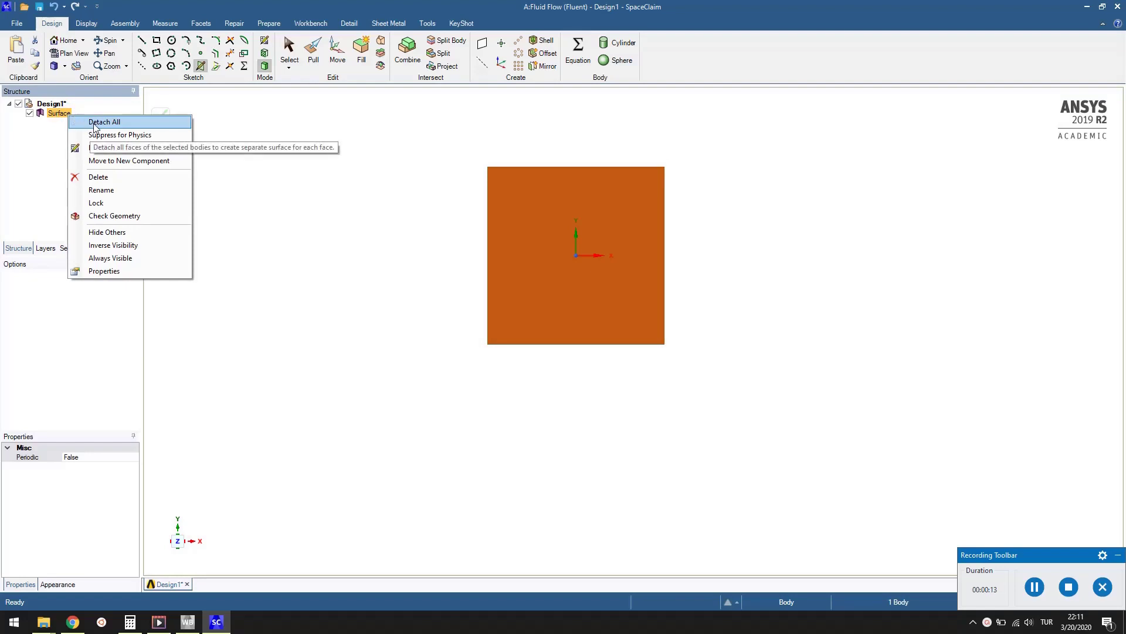
pyautogui.click(94, 125)
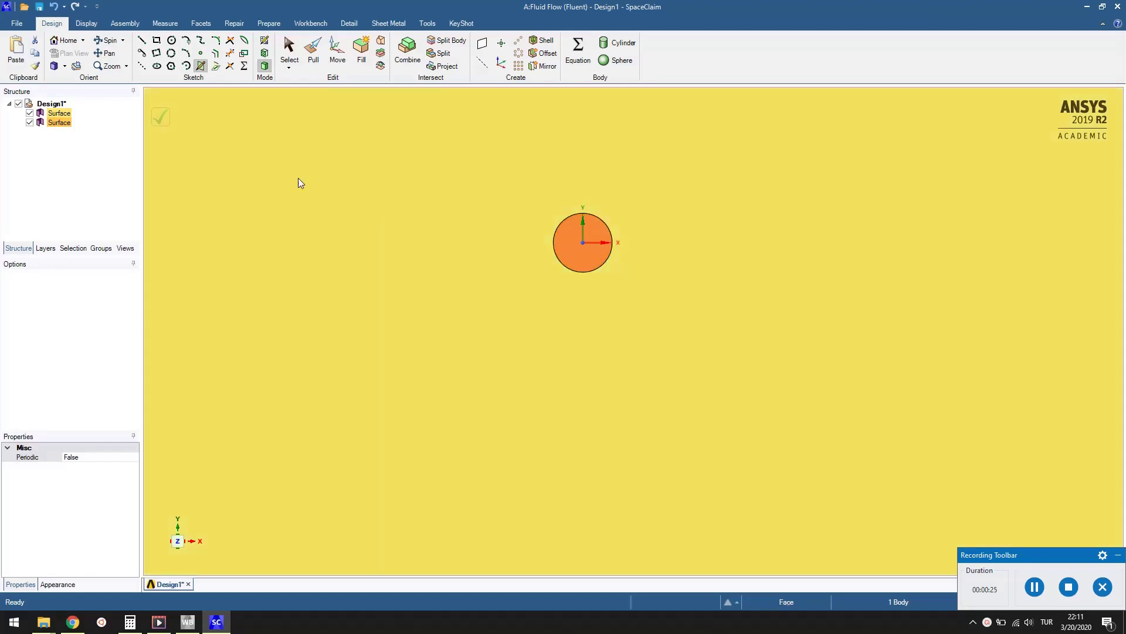
# Delete the circular surface at the origin, leaving a hole in the square domain
pyautogui.click(59, 123)
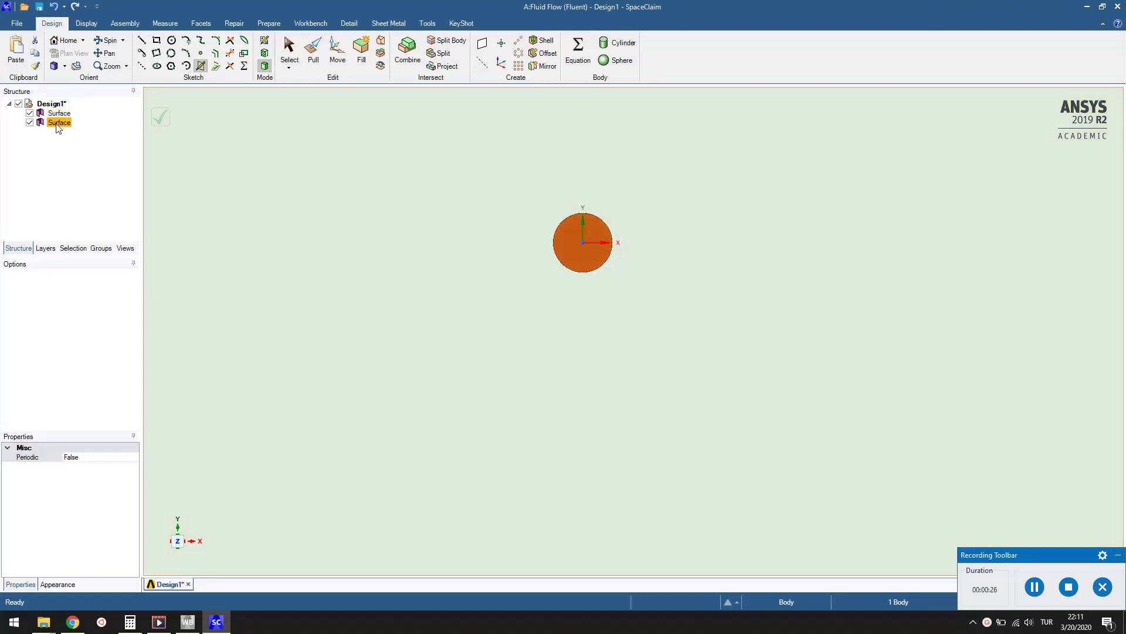
pyautogui.rightClick(57, 126)
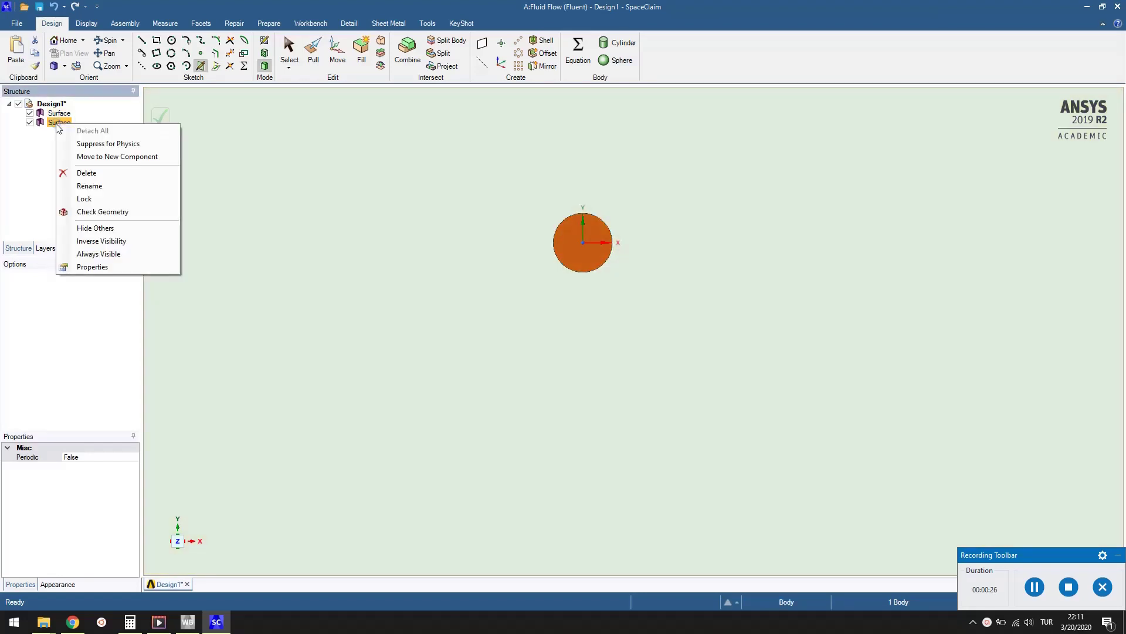
pyautogui.click(86, 173)
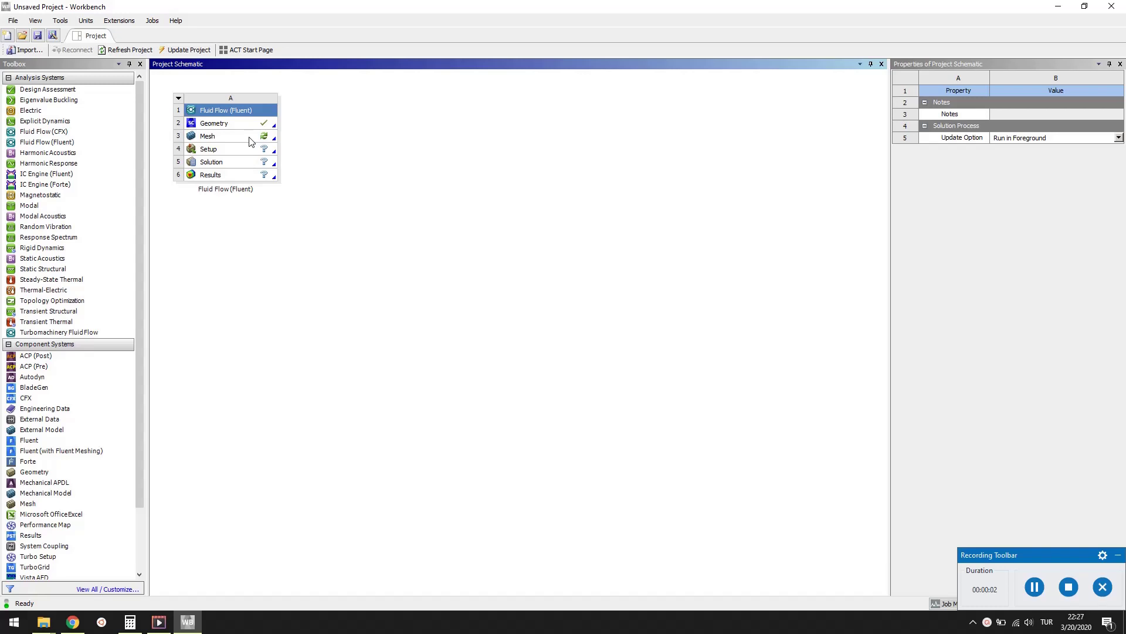
# Open the Fluent system's Mesh cell from Workbench and view the surface face-on in the XY plane, close to the hole
pyautogui.doubleClick(249, 141)
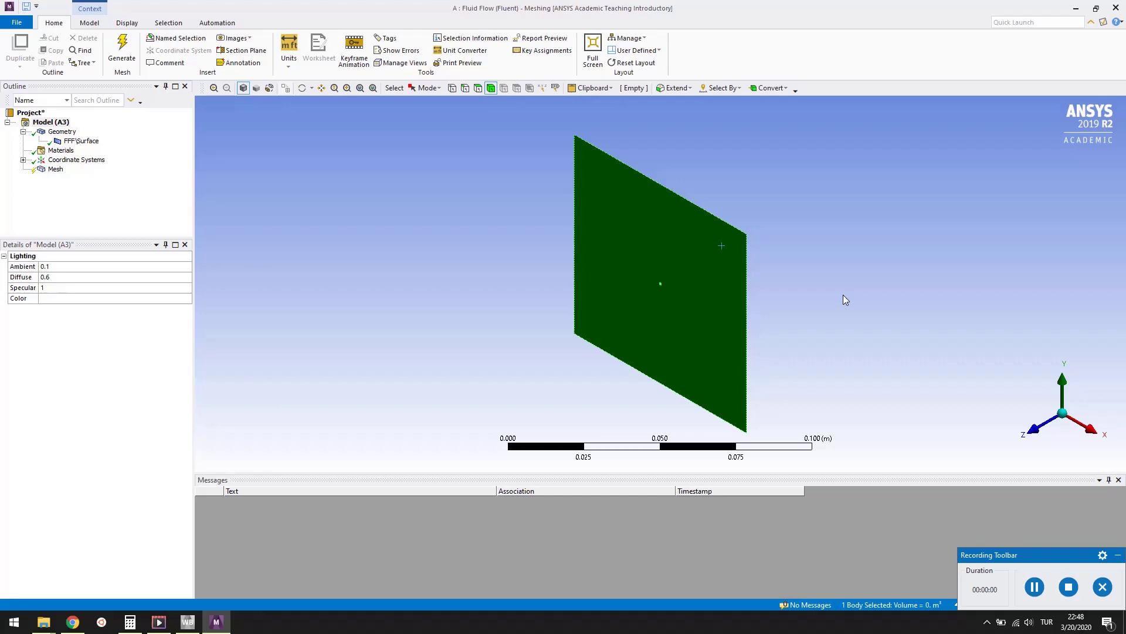
pyautogui.click(1035, 430)
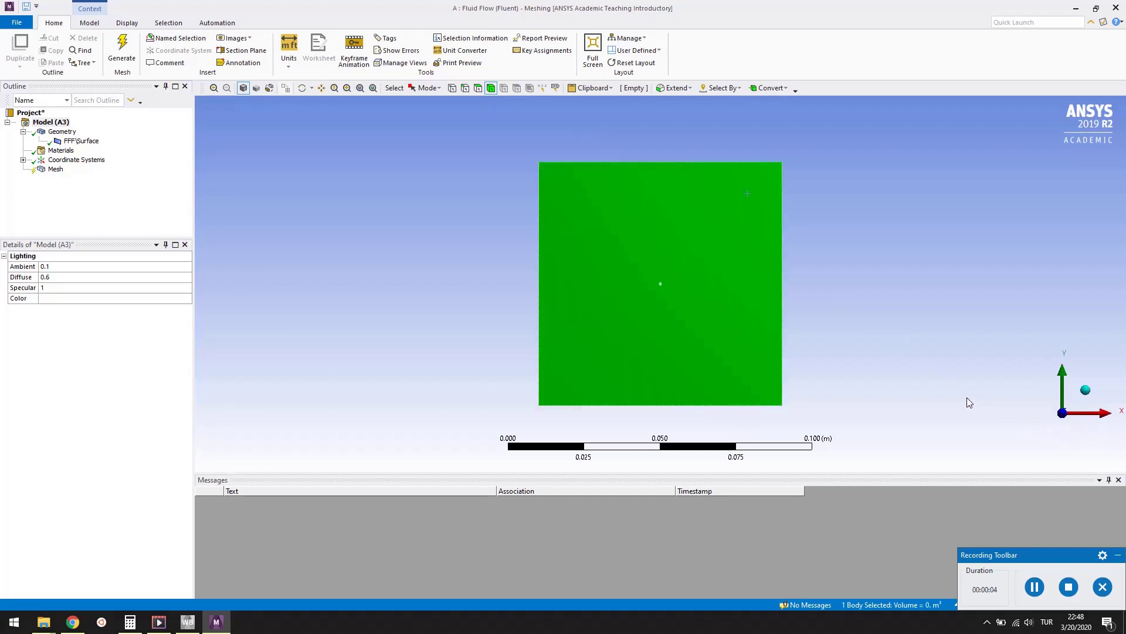
pyautogui.scroll(5, 670, 299)
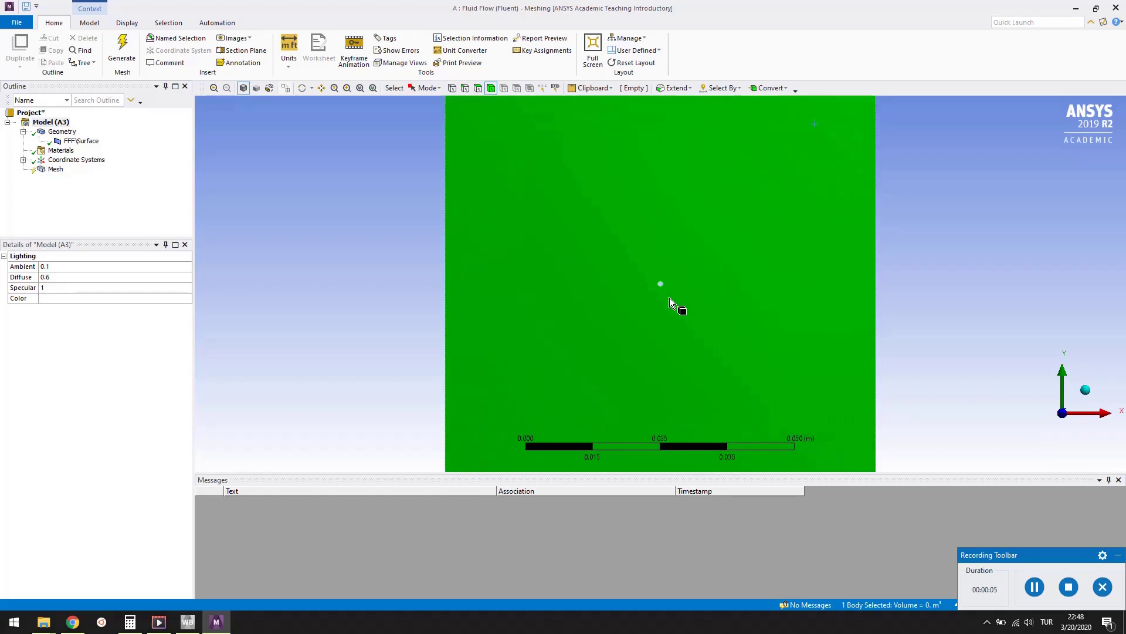
pyautogui.scroll(3, 671, 302)
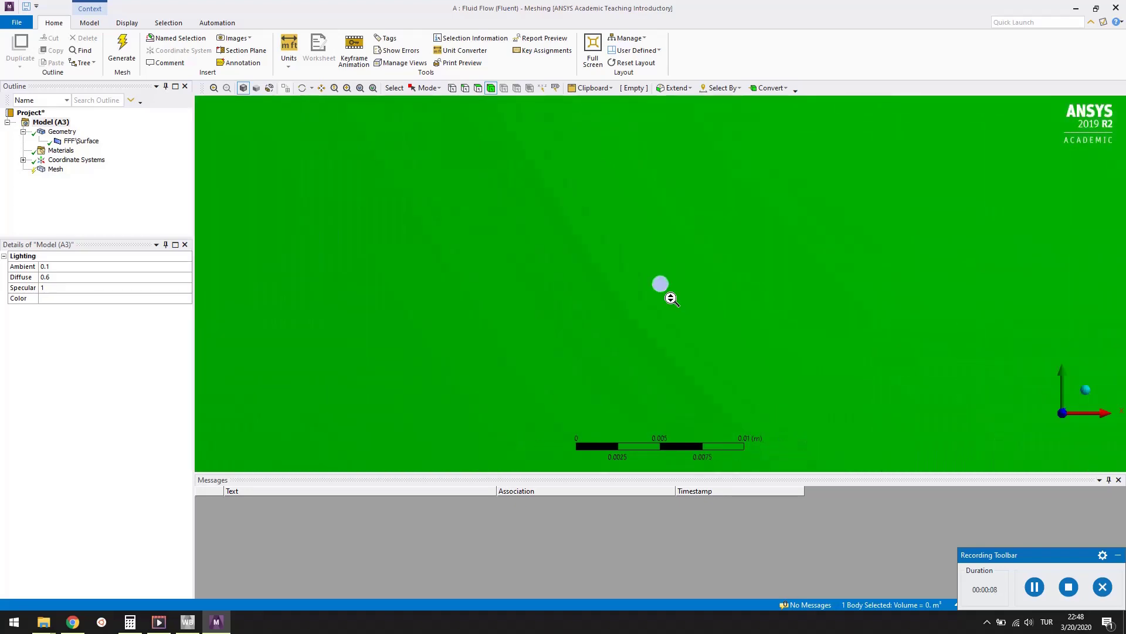
# Insert a mesh sizing control and scope it to the circular edge of the hole instead of the body
pyautogui.rightClick(54, 169)
pyautogui.moveTo(77, 176)
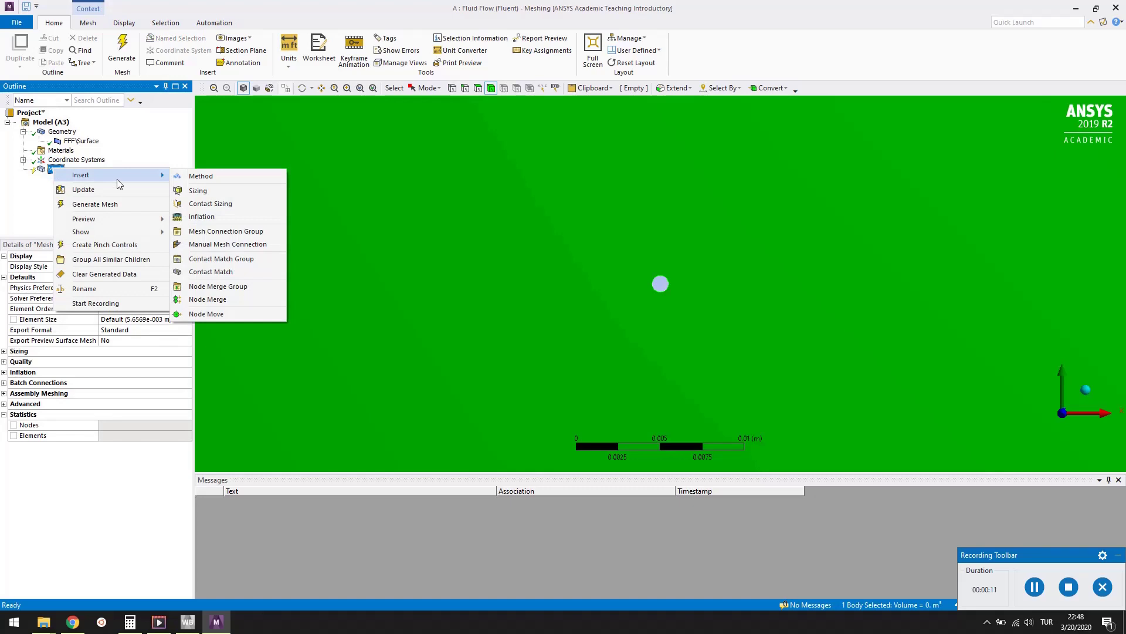
pyautogui.click(209, 195)
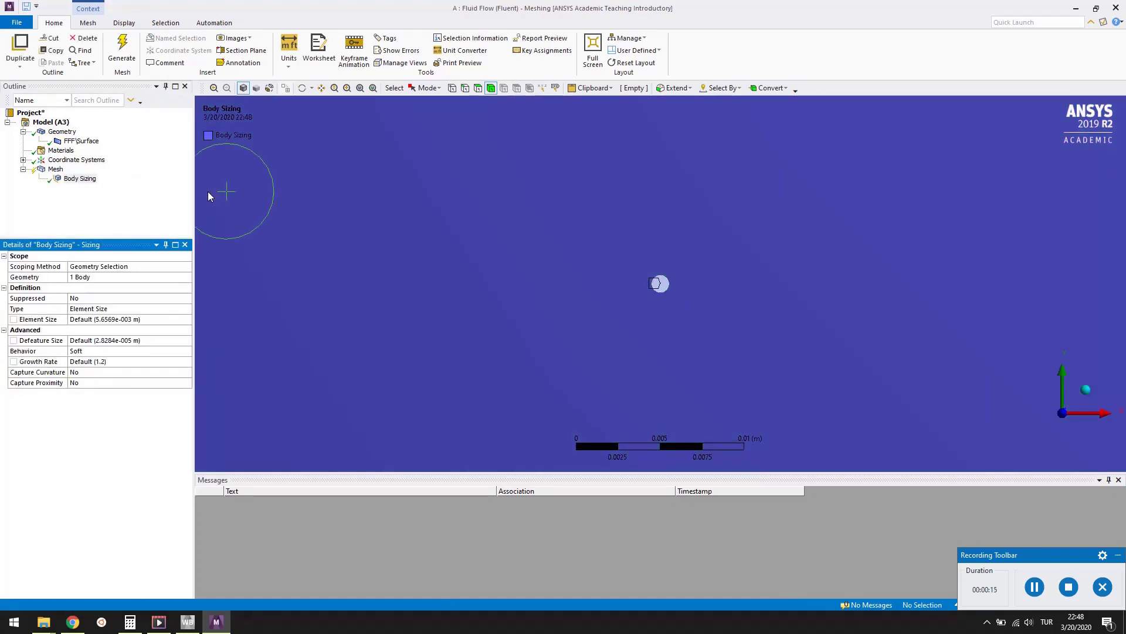
pyautogui.click(465, 88)
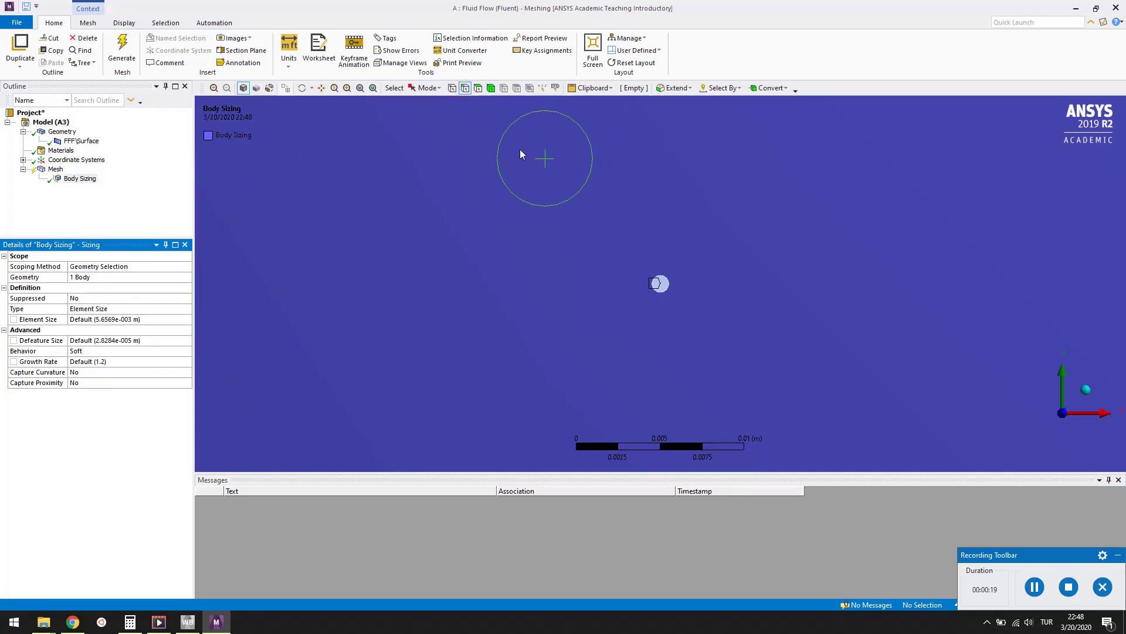
pyautogui.click(667, 281)
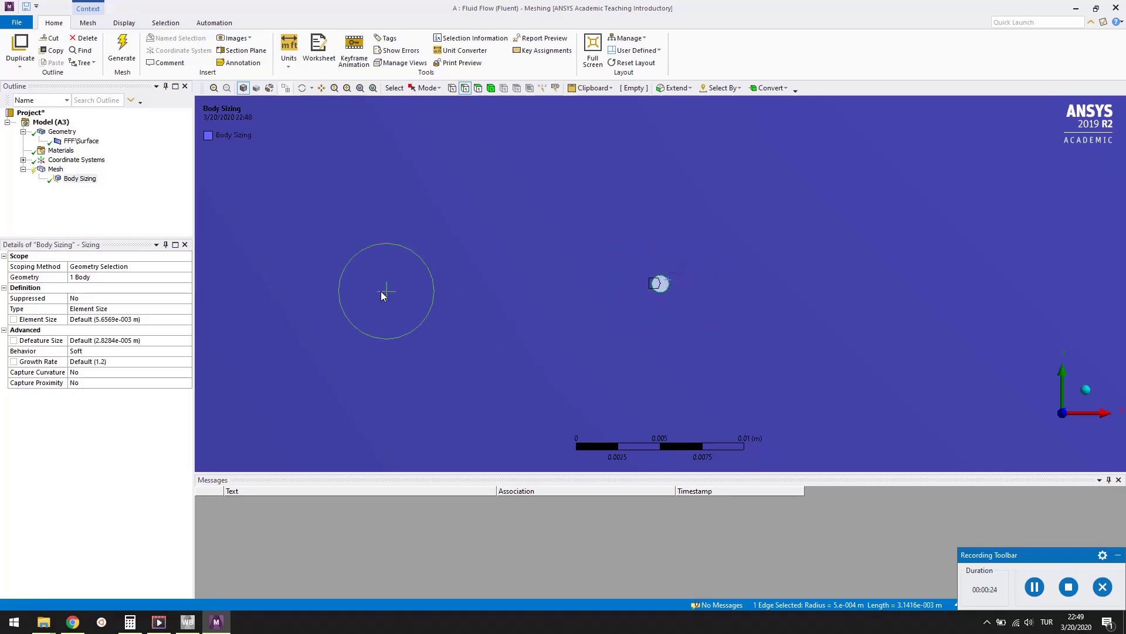
pyautogui.click(92, 277)
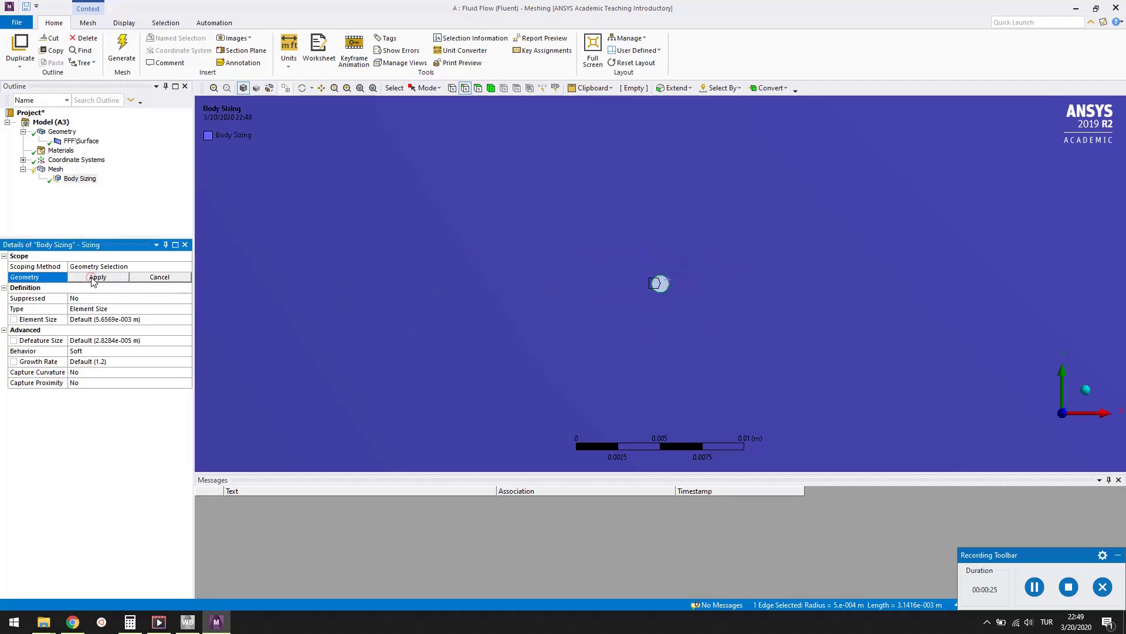
pyautogui.click(93, 280)
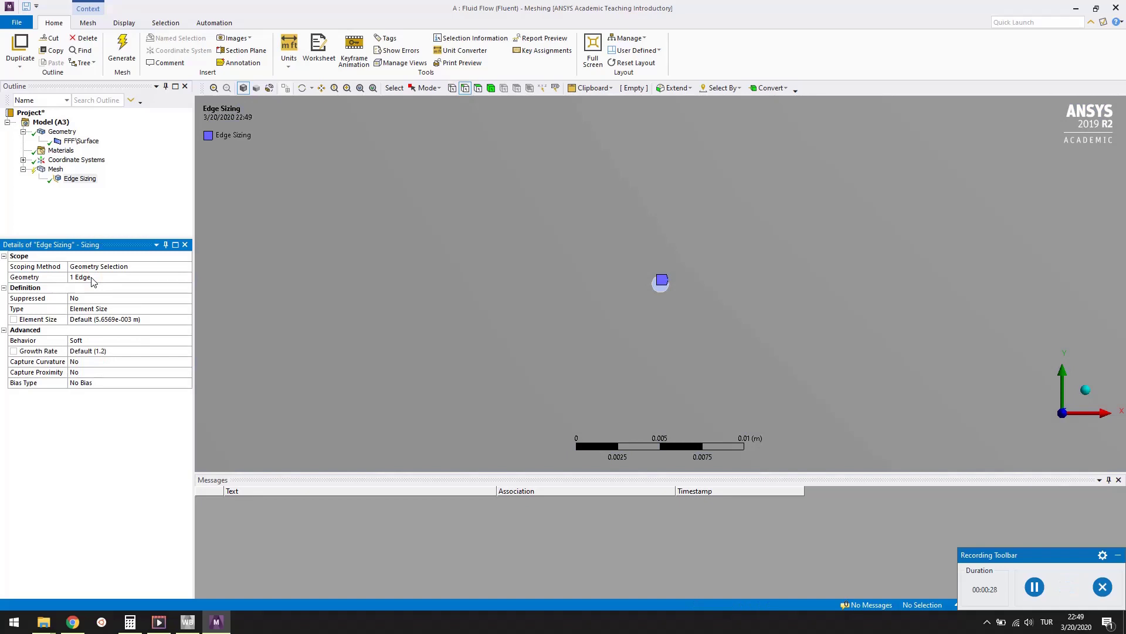
# Set the element size of the circular edge sizing to 1e-005 m
pyautogui.click(94, 320)
pyautogui.write('1.')
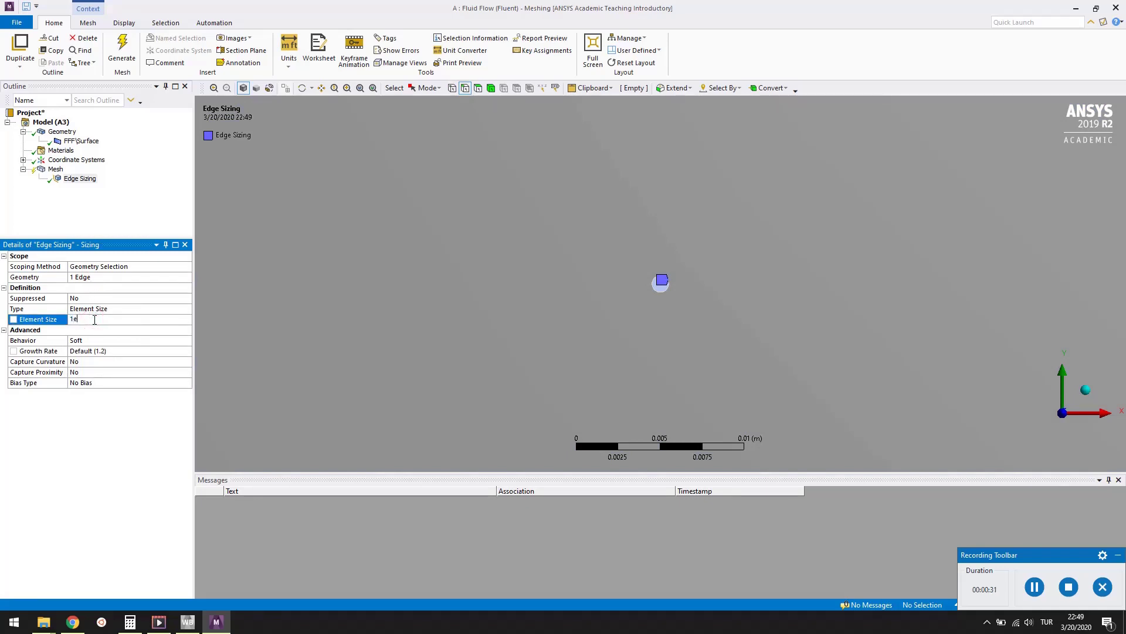
pyautogui.write('e-005')
pyautogui.press('Return')
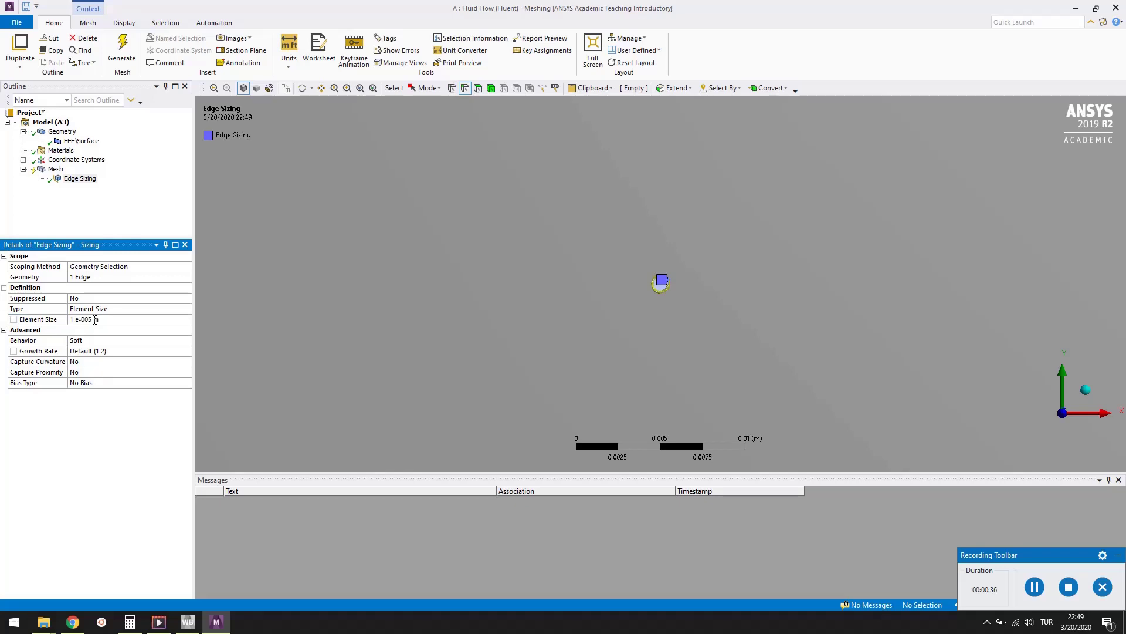
# Insert a mesh method scoped to the surface body and set its method to Triangles
pyautogui.rightClick(57, 173)
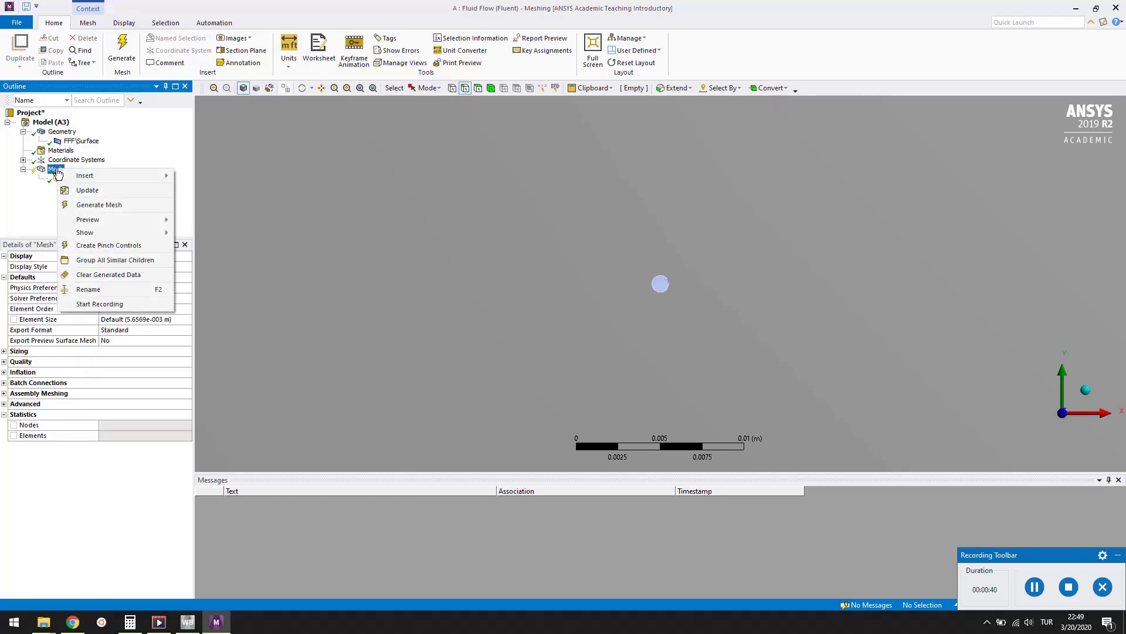
pyautogui.moveTo(94, 176)
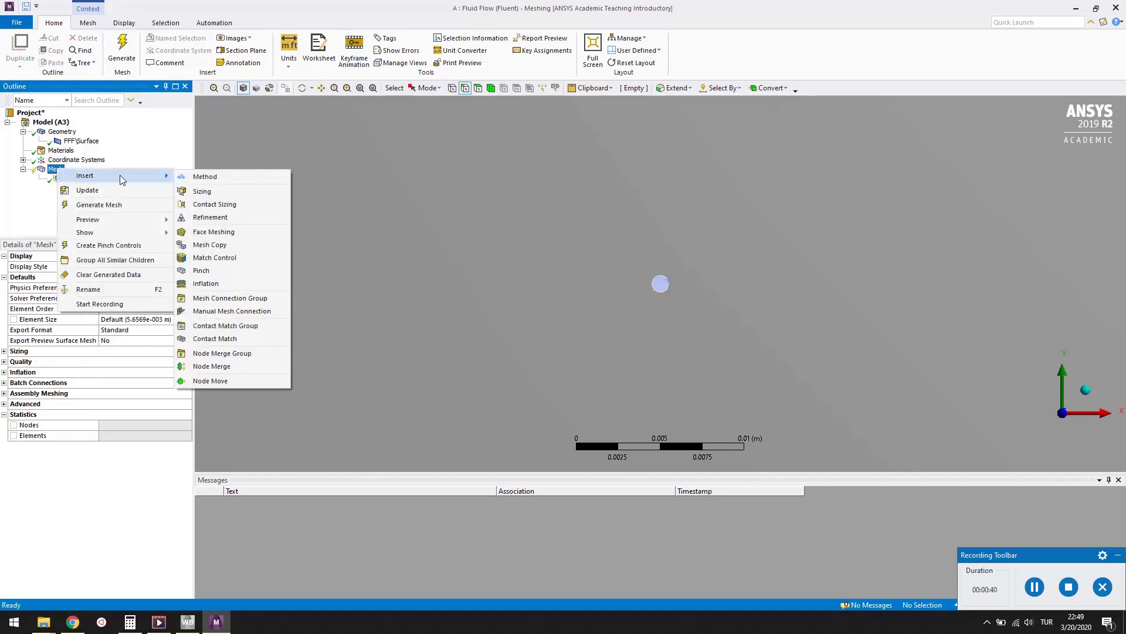
pyautogui.click(211, 177)
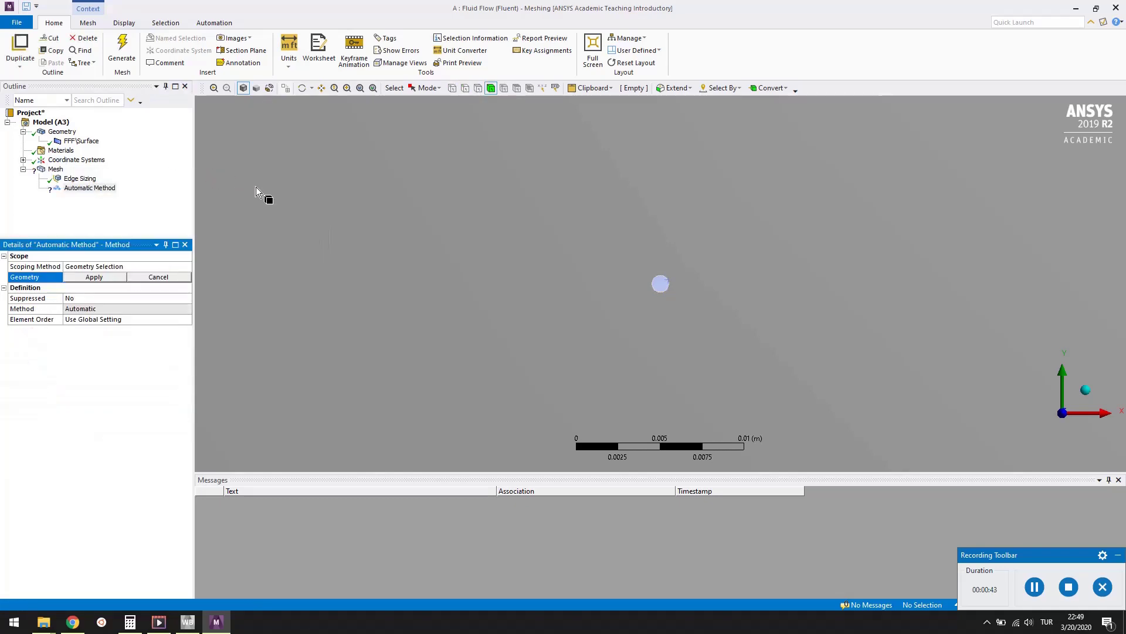
pyautogui.click(310, 213)
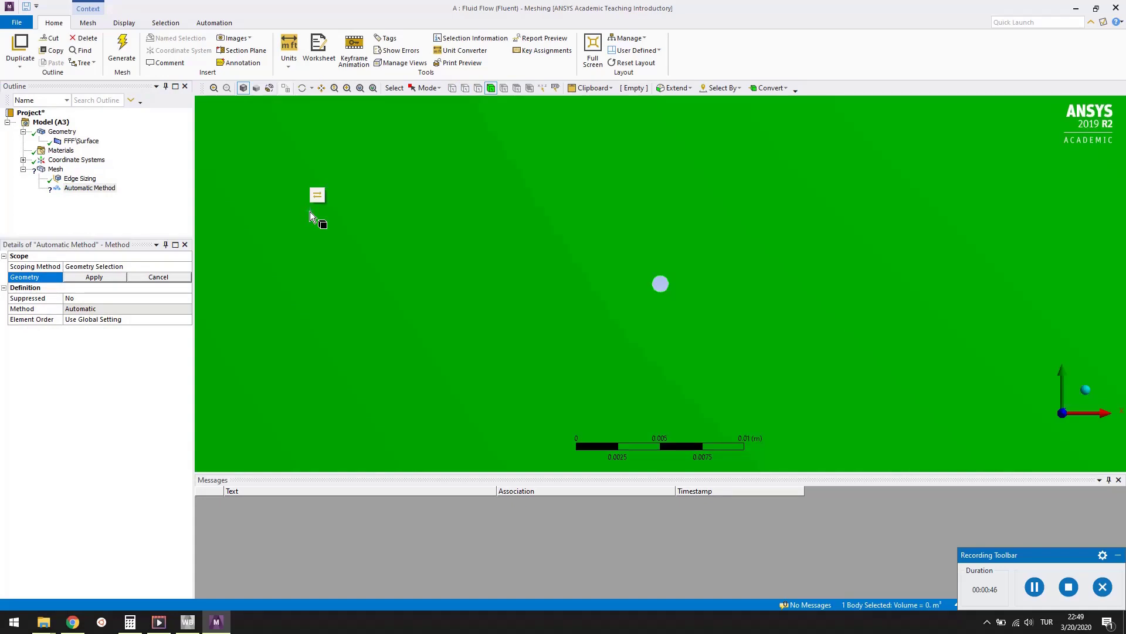
pyautogui.click(115, 277)
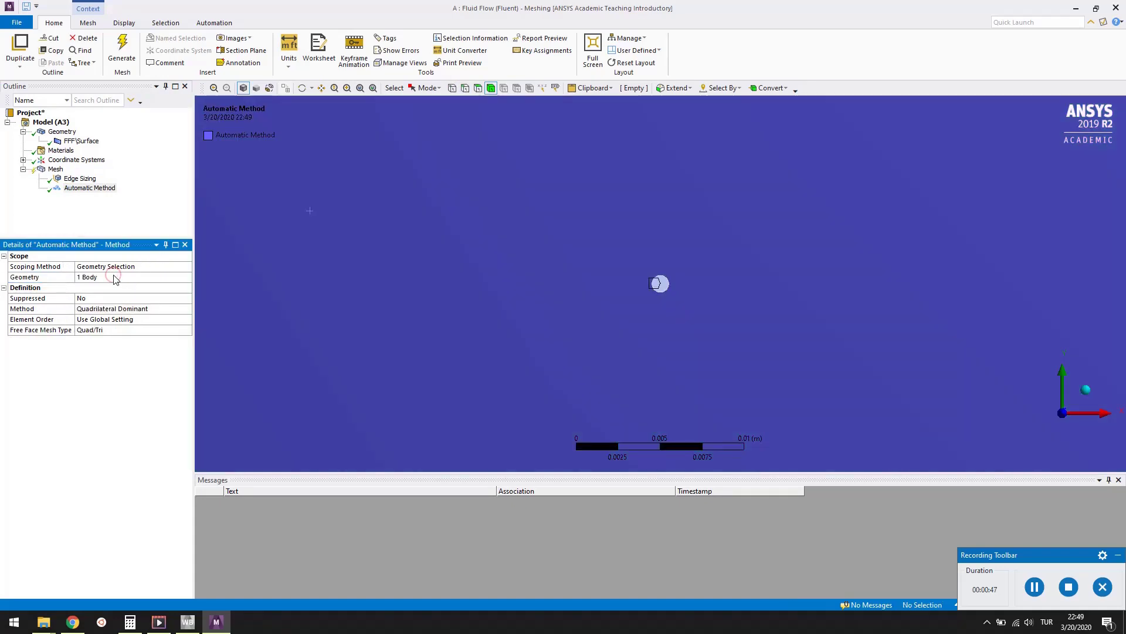
pyautogui.click(187, 311)
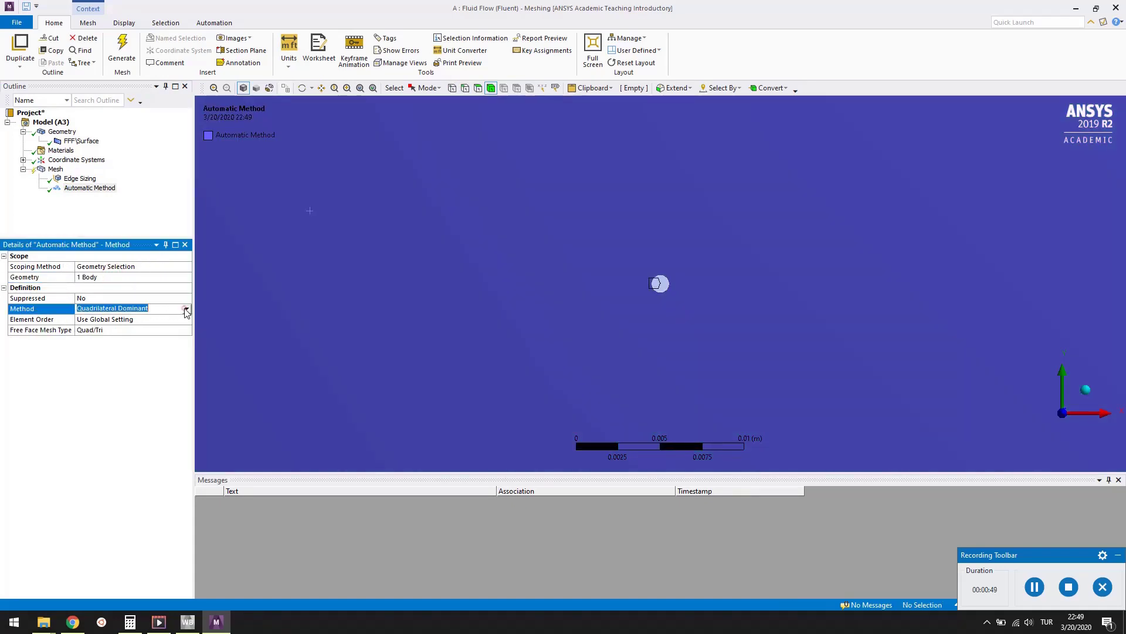
pyautogui.click(186, 309)
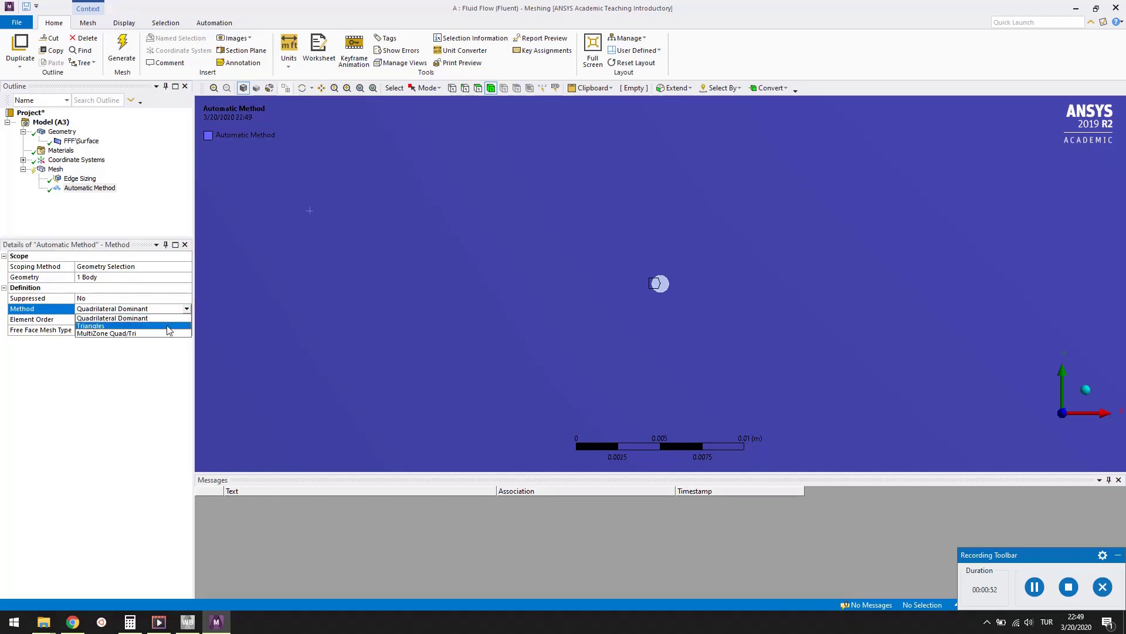
pyautogui.click(167, 326)
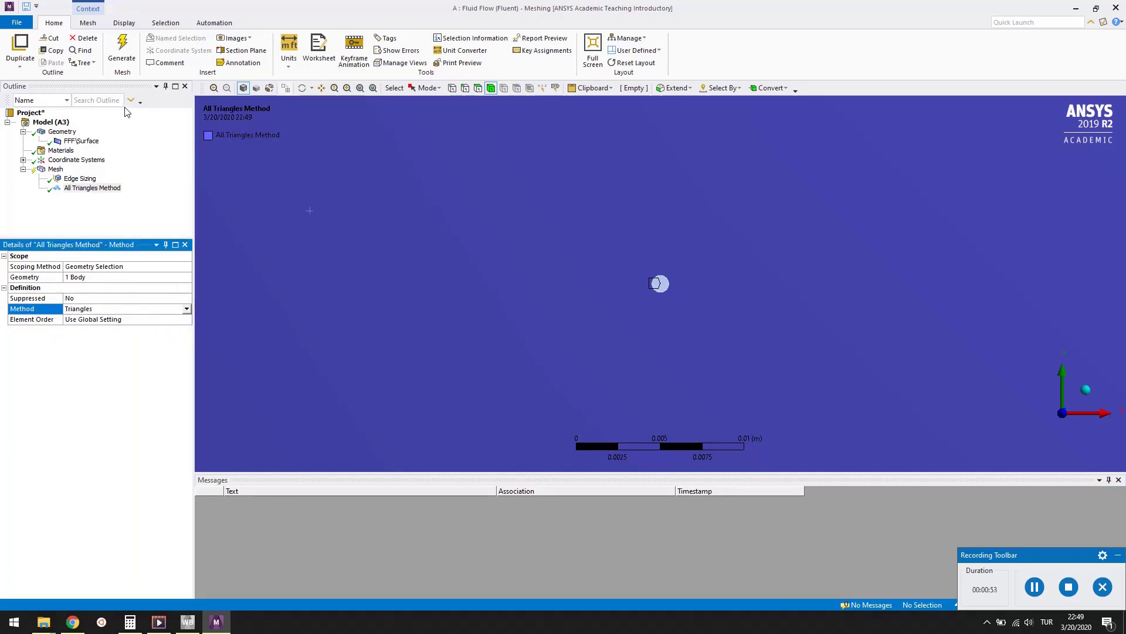
# Generate the mesh and inspect the triangular elements around the circular hole
pyautogui.click(122, 51)
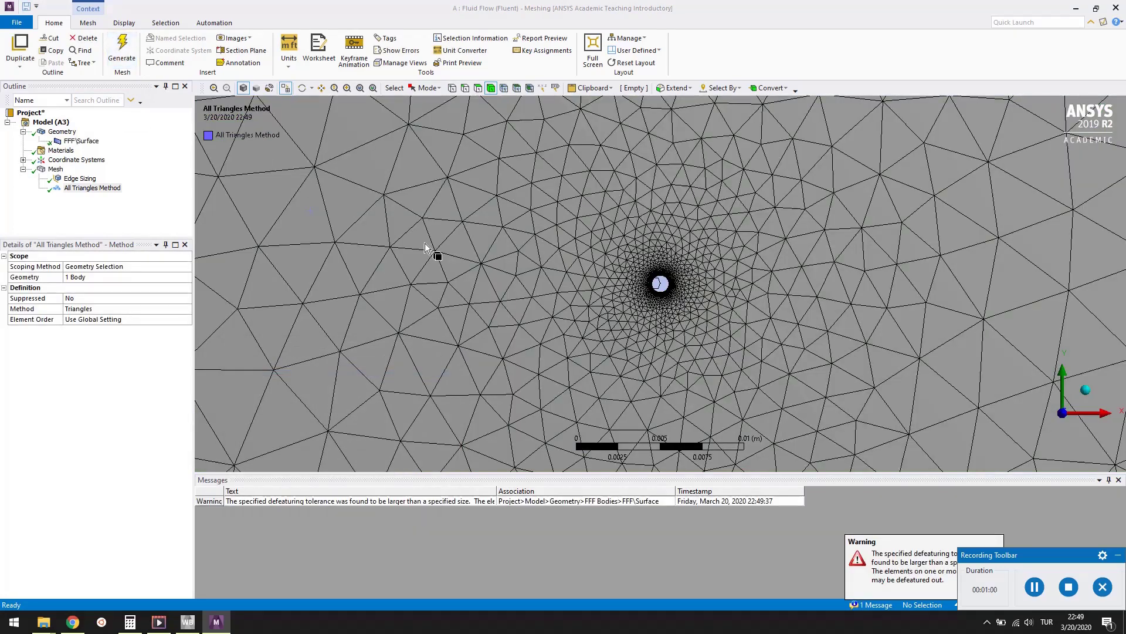
pyautogui.scroll(3, 669, 287)
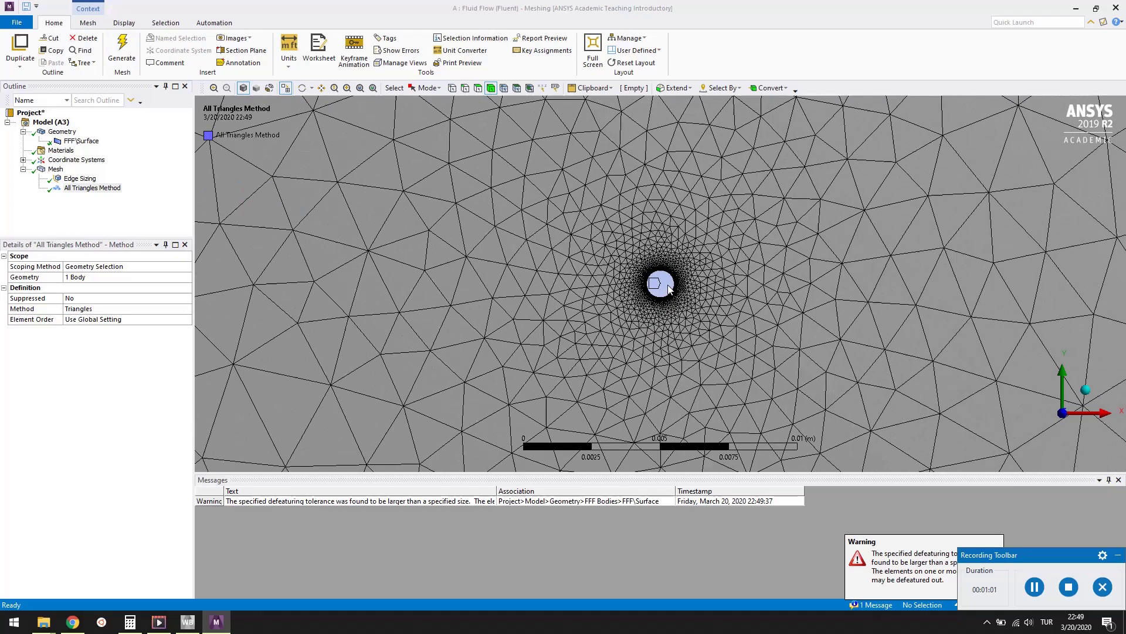
pyautogui.scroll(5, 669, 286)
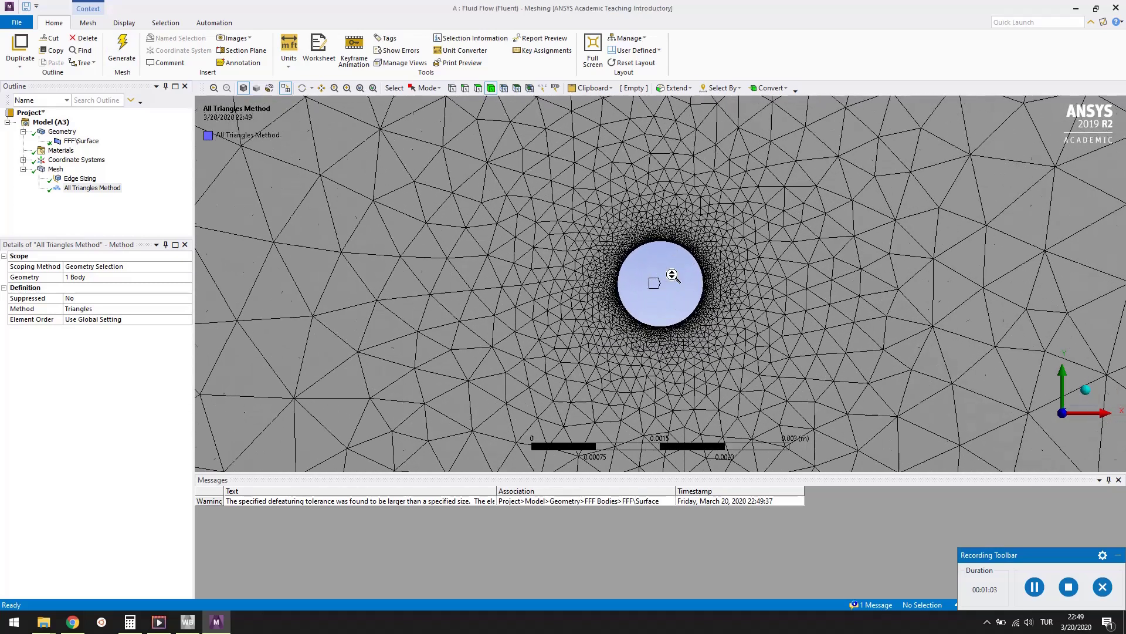
pyautogui.scroll(4, 673, 276)
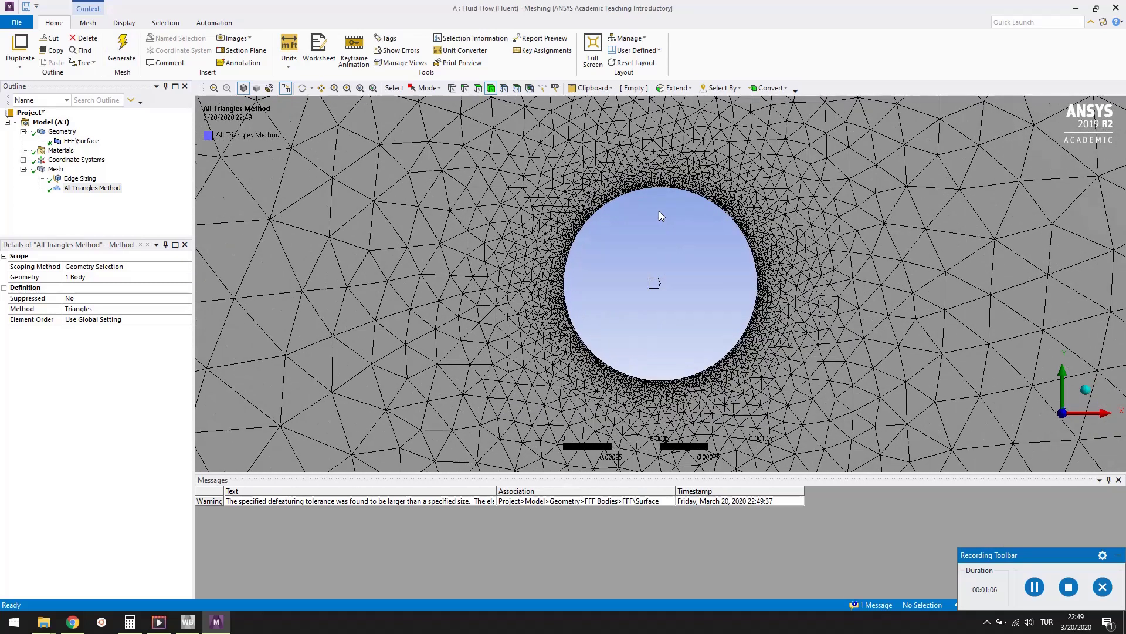
pyautogui.scroll(3, 660, 216)
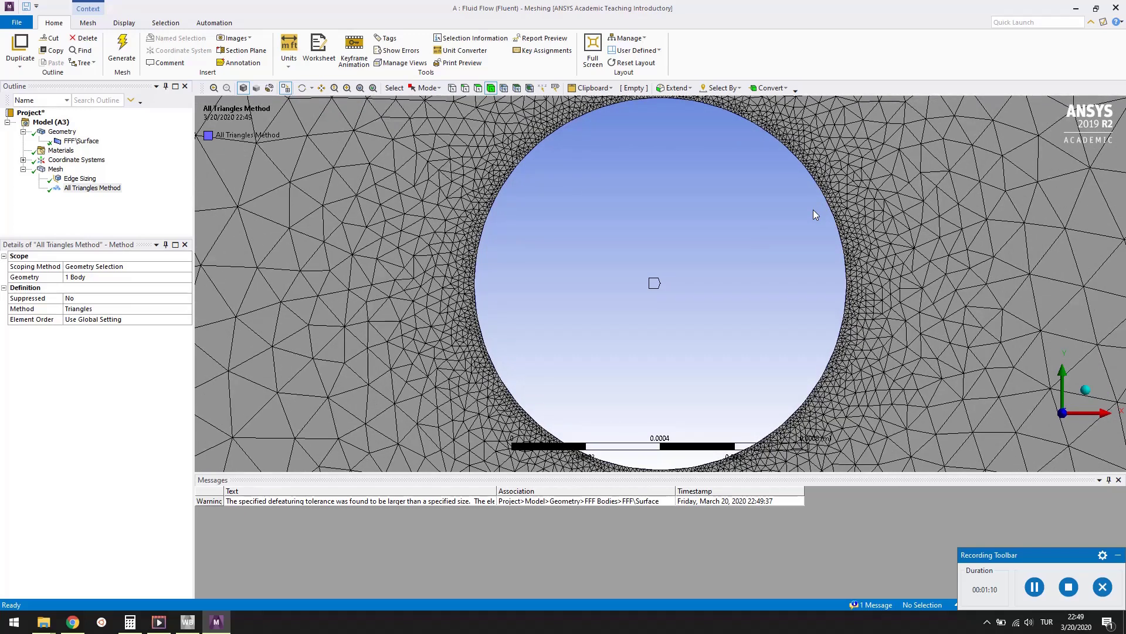
pyautogui.scroll(-5, 813, 210)
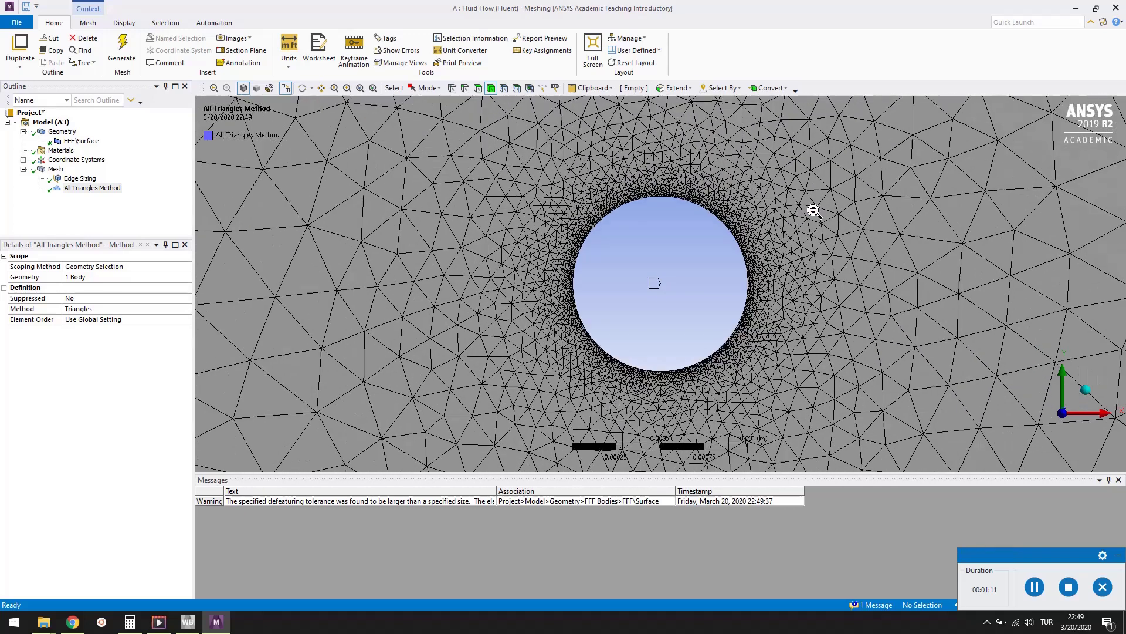
# Create a named selection called inlet from the left edge of the meshed square domain
pyautogui.scroll(-8, 813, 210)
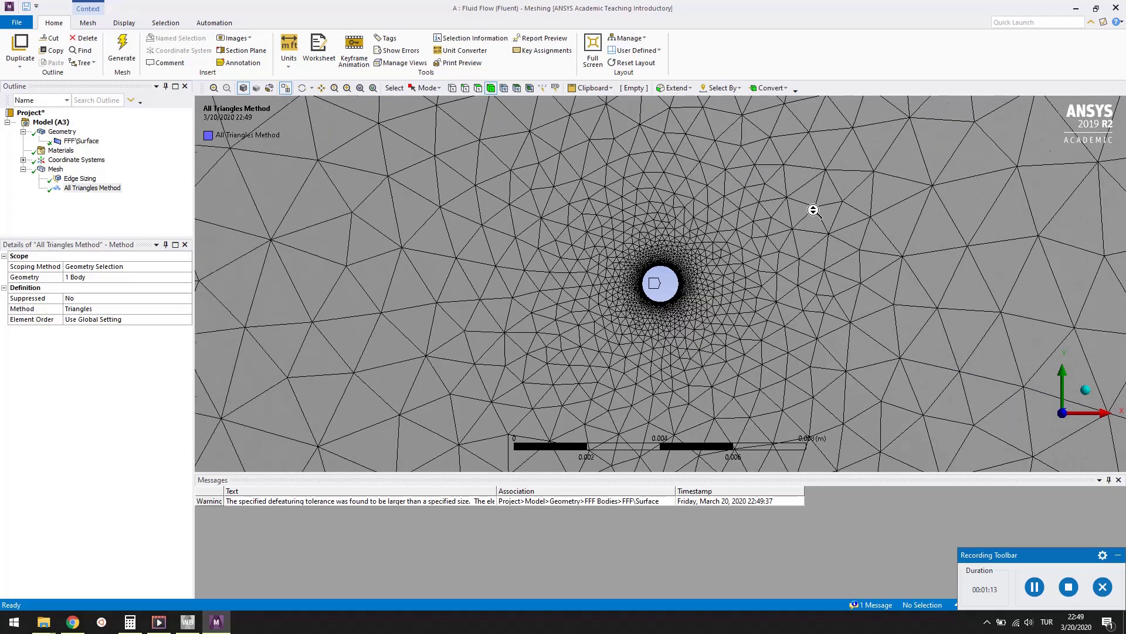
pyautogui.scroll(-10, 813, 210)
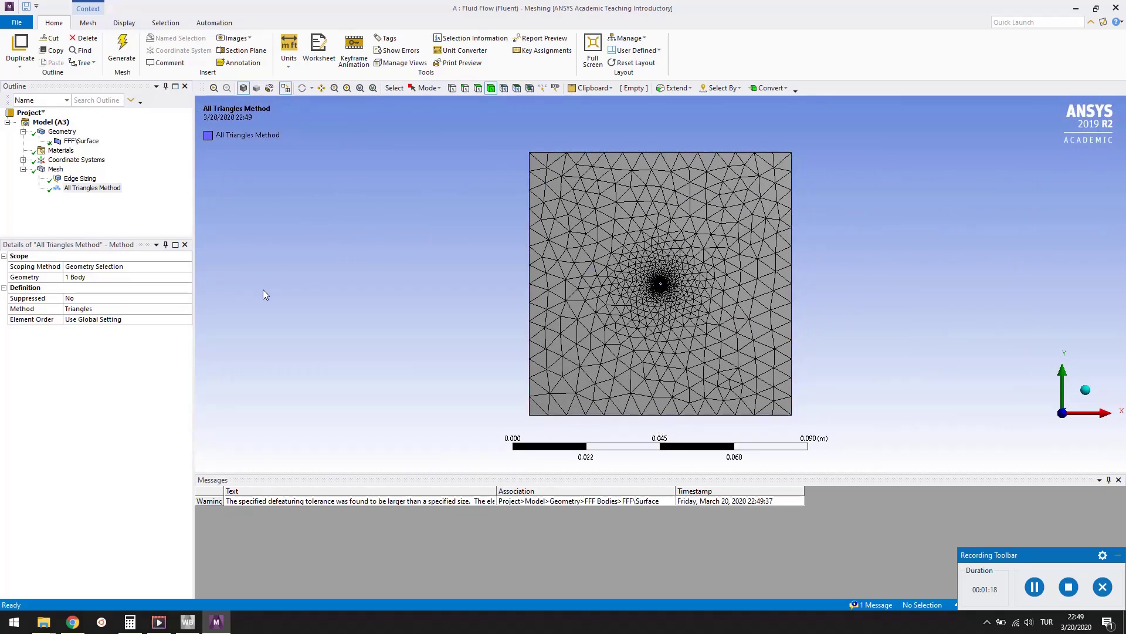
pyautogui.click(47, 169)
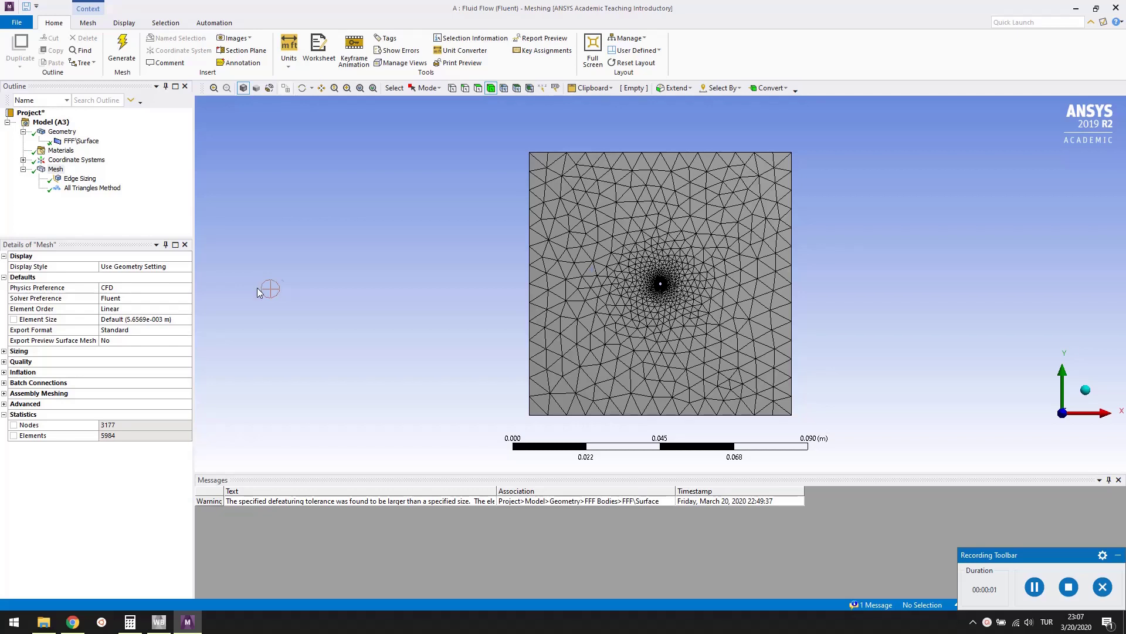
pyautogui.click(465, 88)
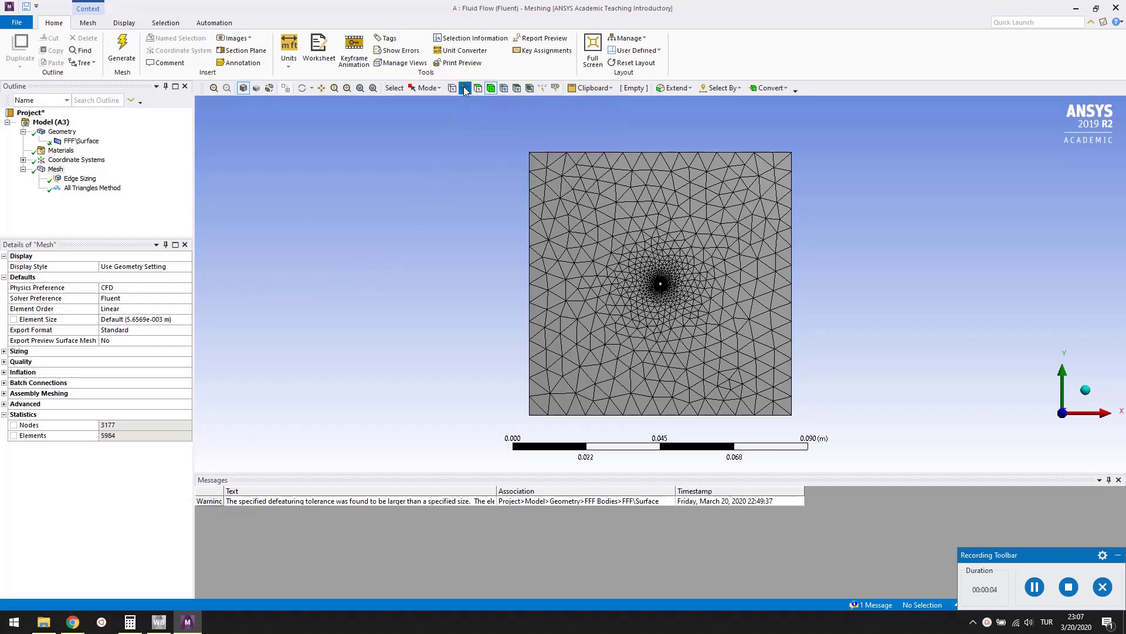
pyautogui.click(531, 182)
pyautogui.rightClick(531, 180)
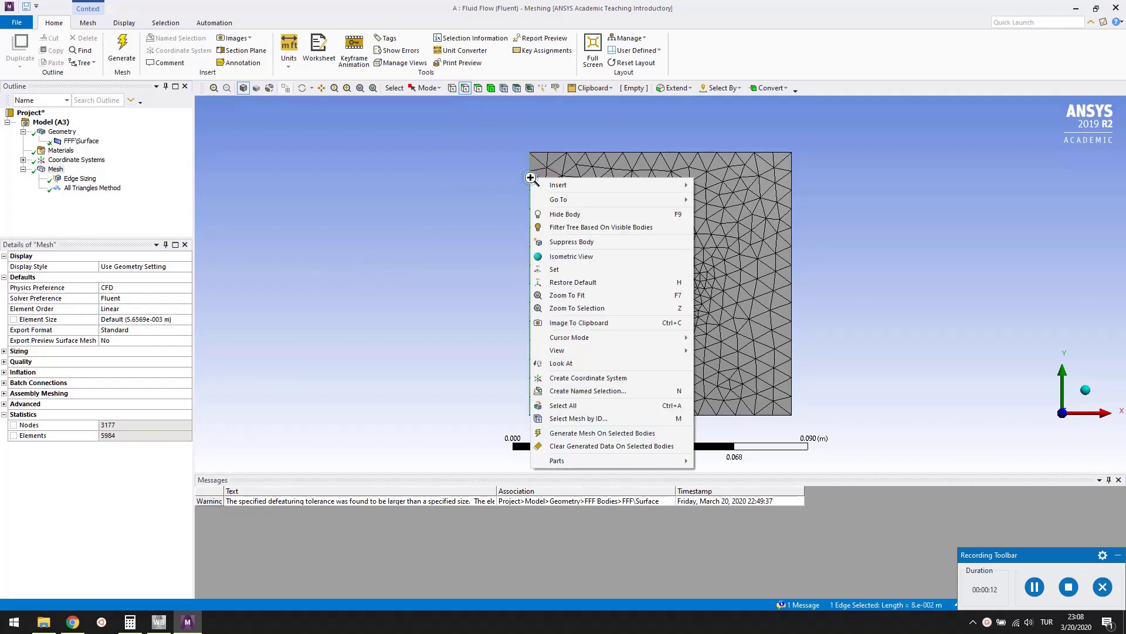
pyautogui.click(611, 391)
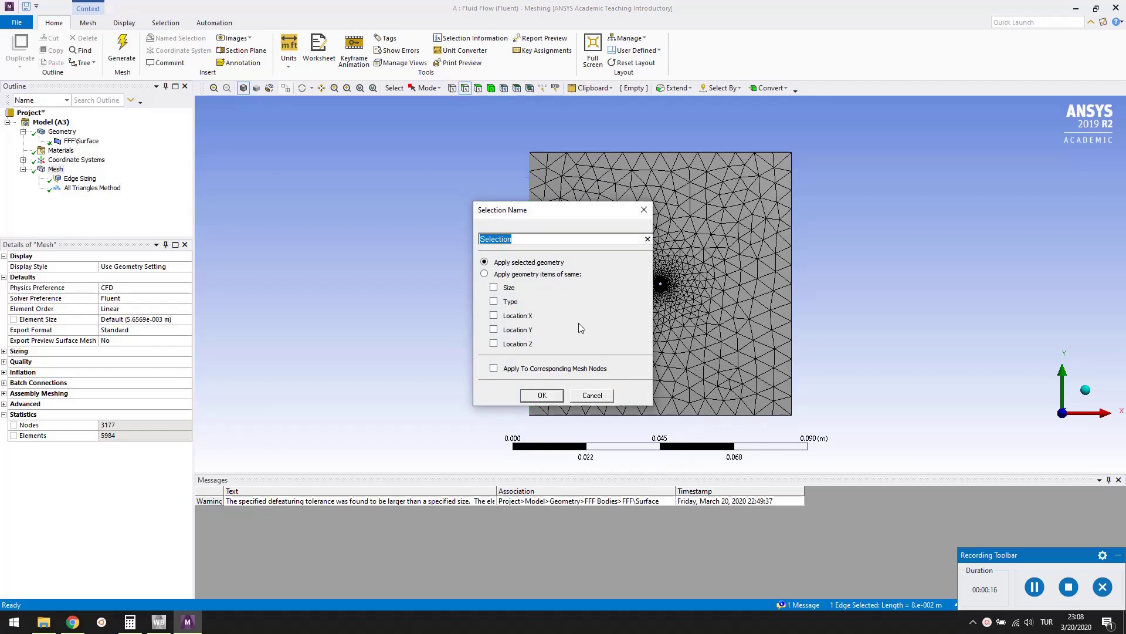
pyautogui.write('inlet')
pyautogui.click(555, 396)
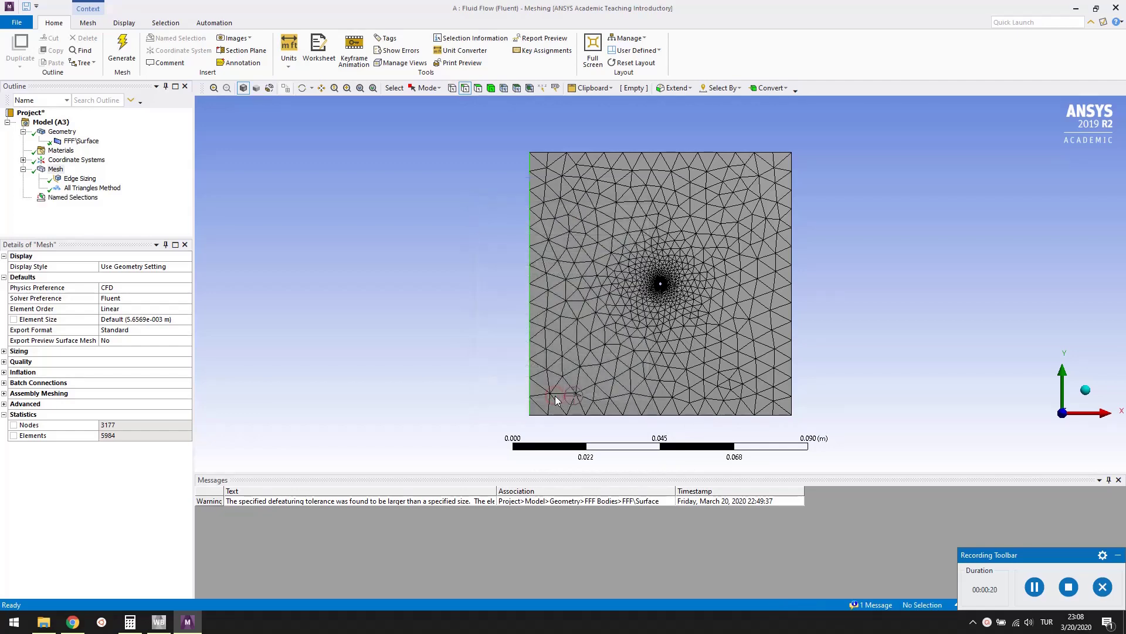
# Create a named selection called outlet from the right edge of the square domain
pyautogui.click(792, 206)
pyautogui.rightClick(793, 203)
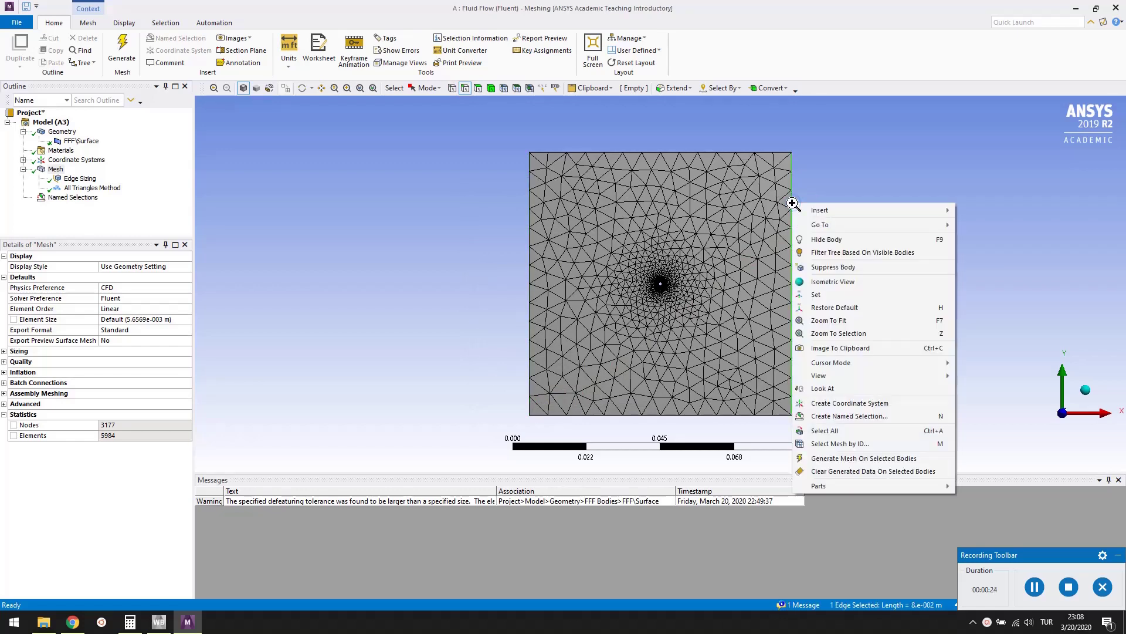
pyautogui.click(848, 416)
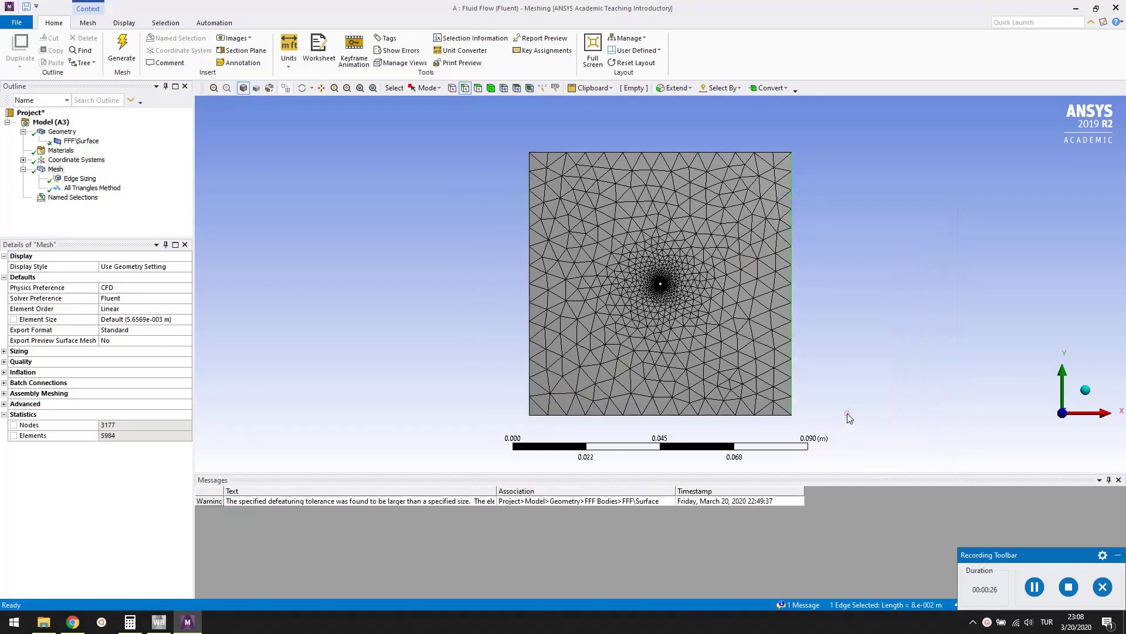
pyautogui.write('outlet')
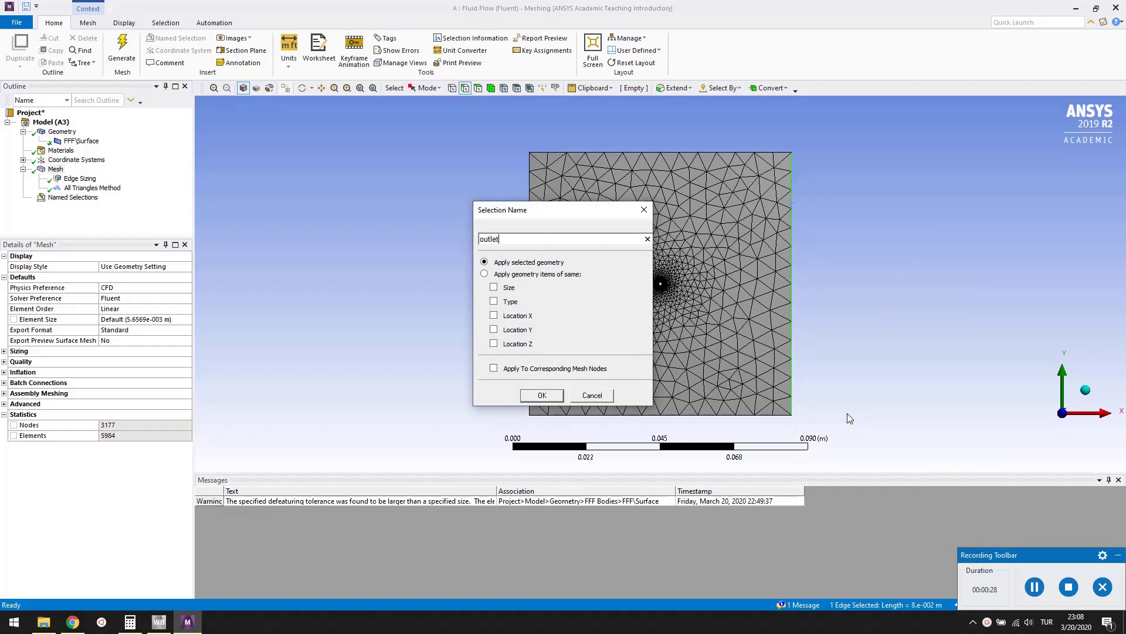
pyautogui.press('Return')
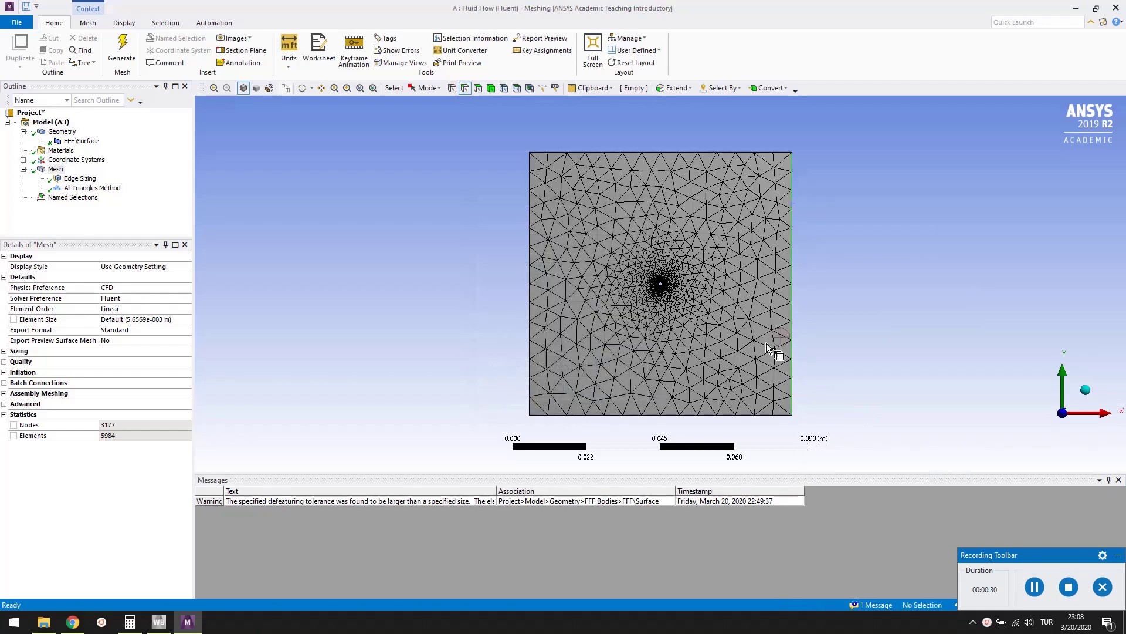
# Create one named selection called slip walls from the domain's top and bottom edges together
pyautogui.click(593, 153)
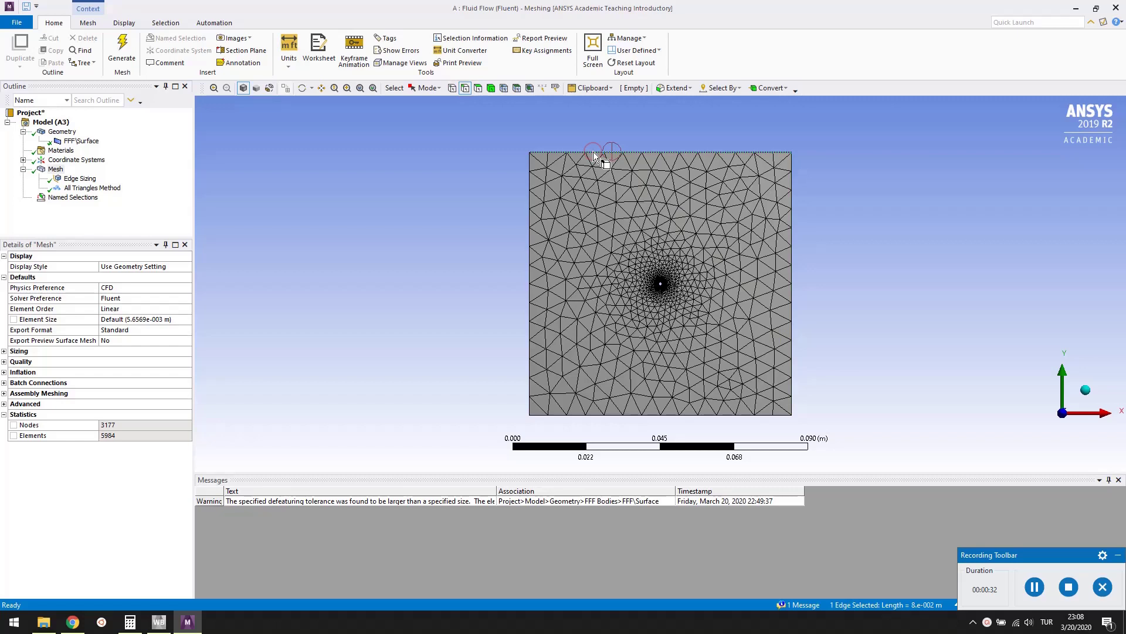
pyautogui.keyDown('ctrl'); pyautogui.click(598, 416); pyautogui.keyUp('ctrl')
pyautogui.rightClick(598, 416)
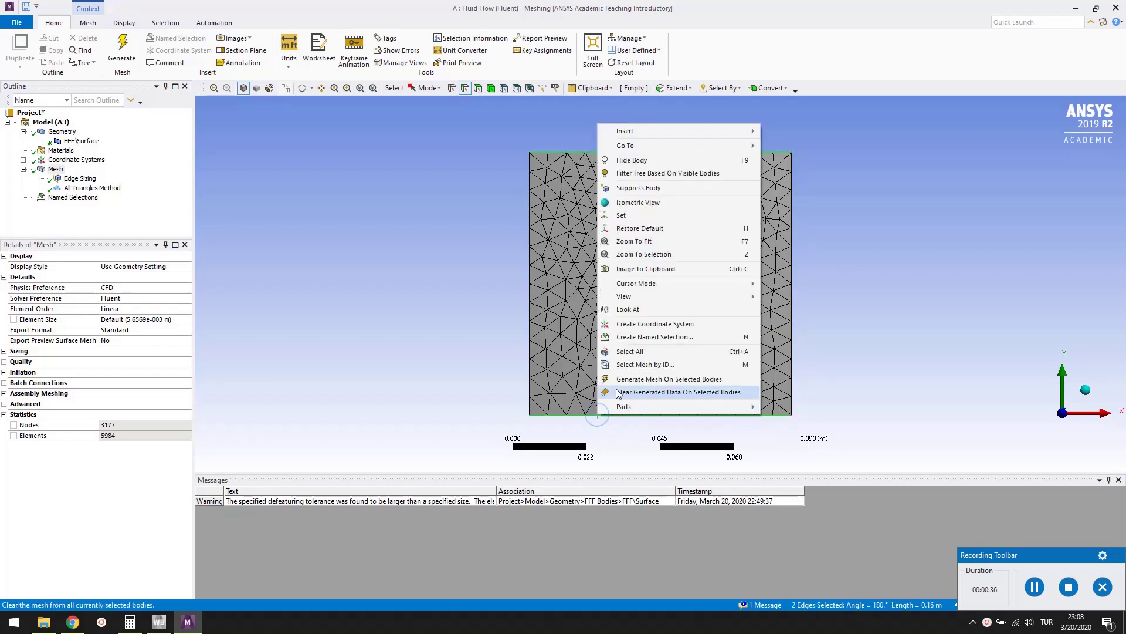
pyautogui.click(638, 342)
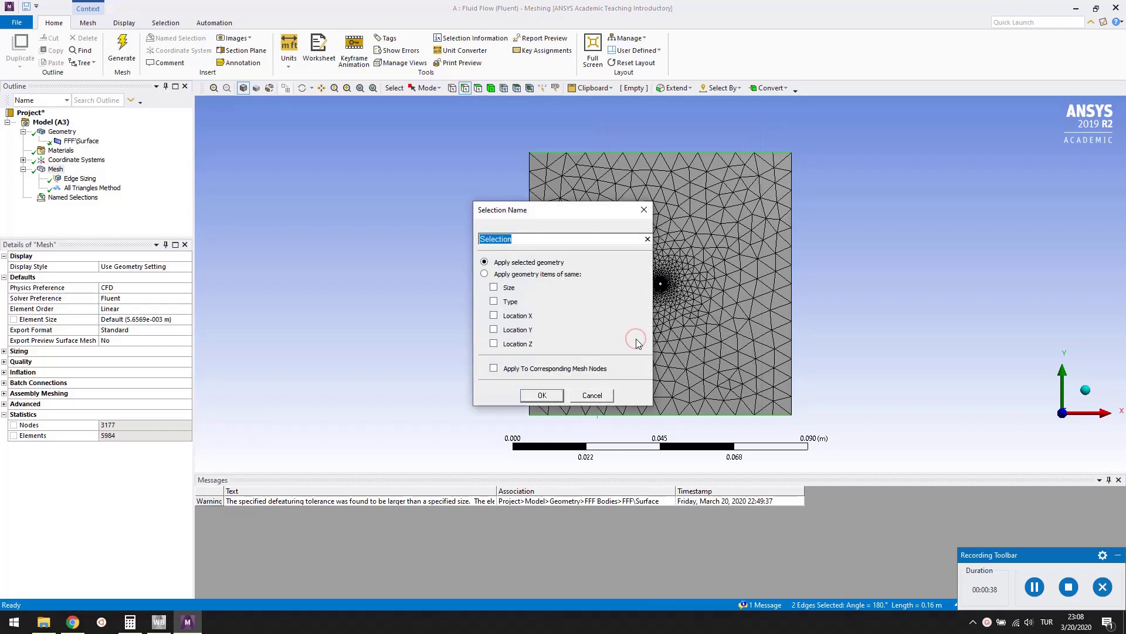
pyautogui.write('slip walls')
pyautogui.press('Return')
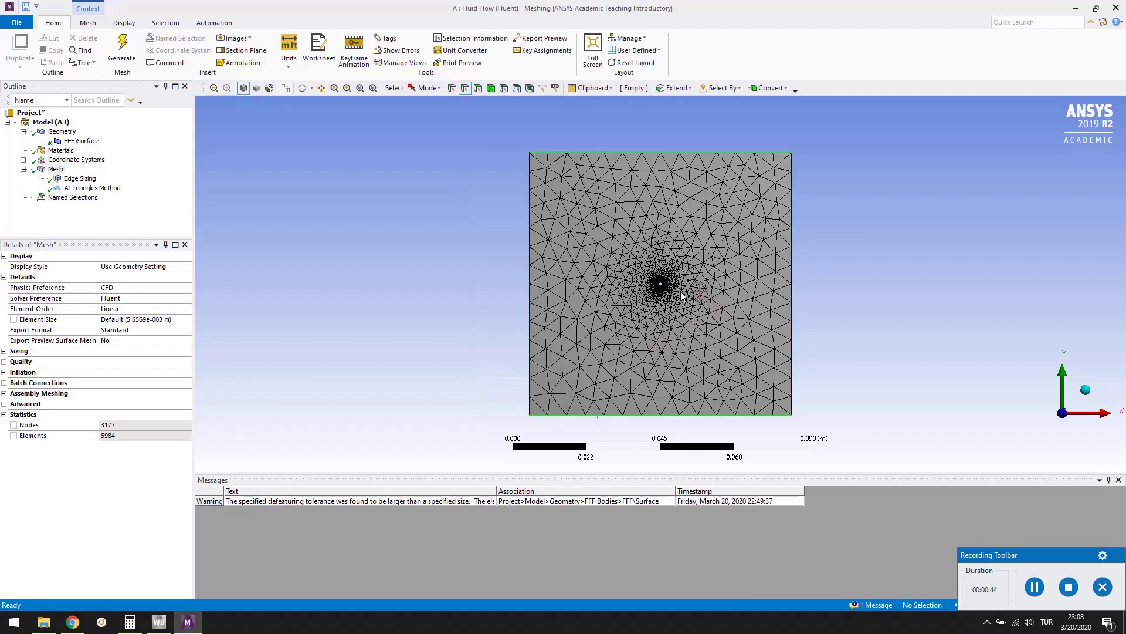
# Create a named selection called circle from the circular edge of the central hole
pyautogui.scroll(10, 681, 295)
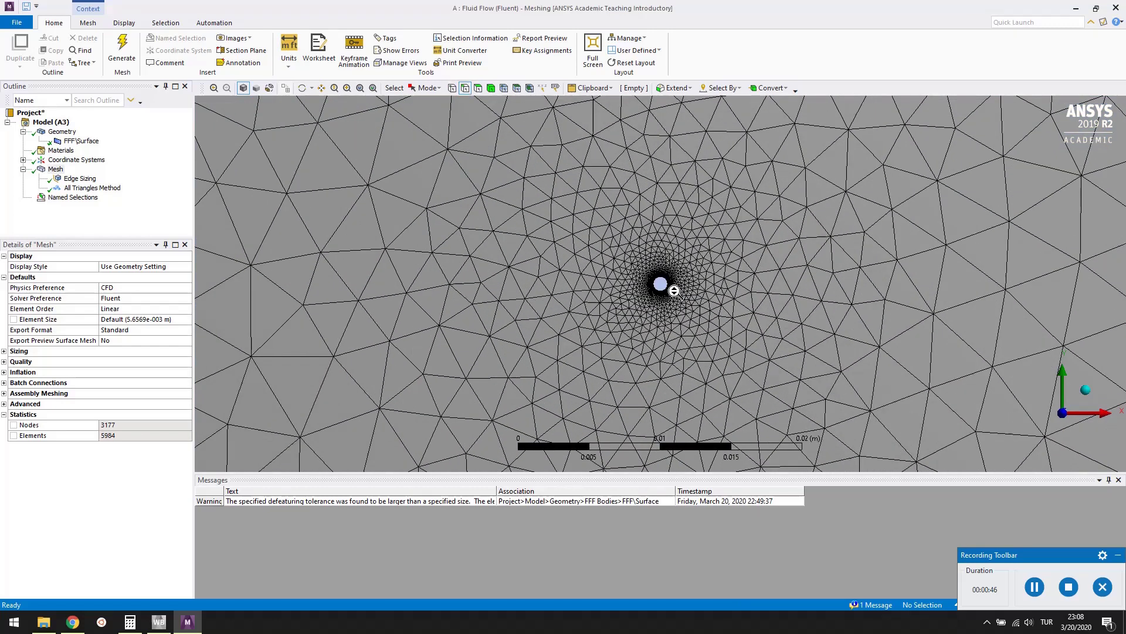
pyautogui.scroll(5, 674, 291)
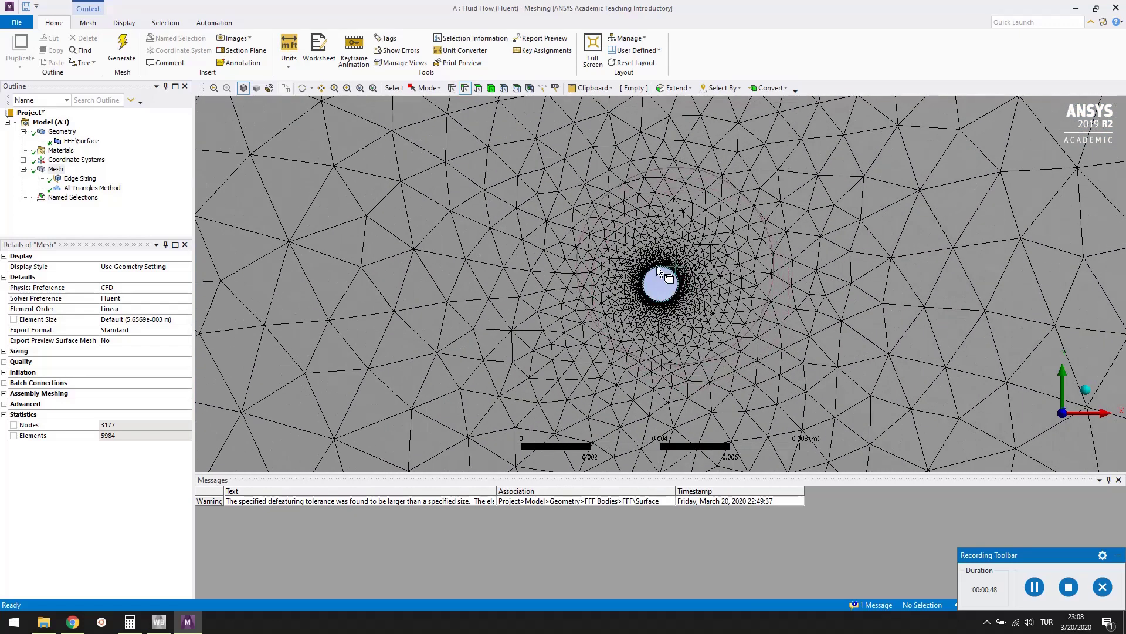
pyautogui.click(657, 268)
pyautogui.rightClick(657, 268)
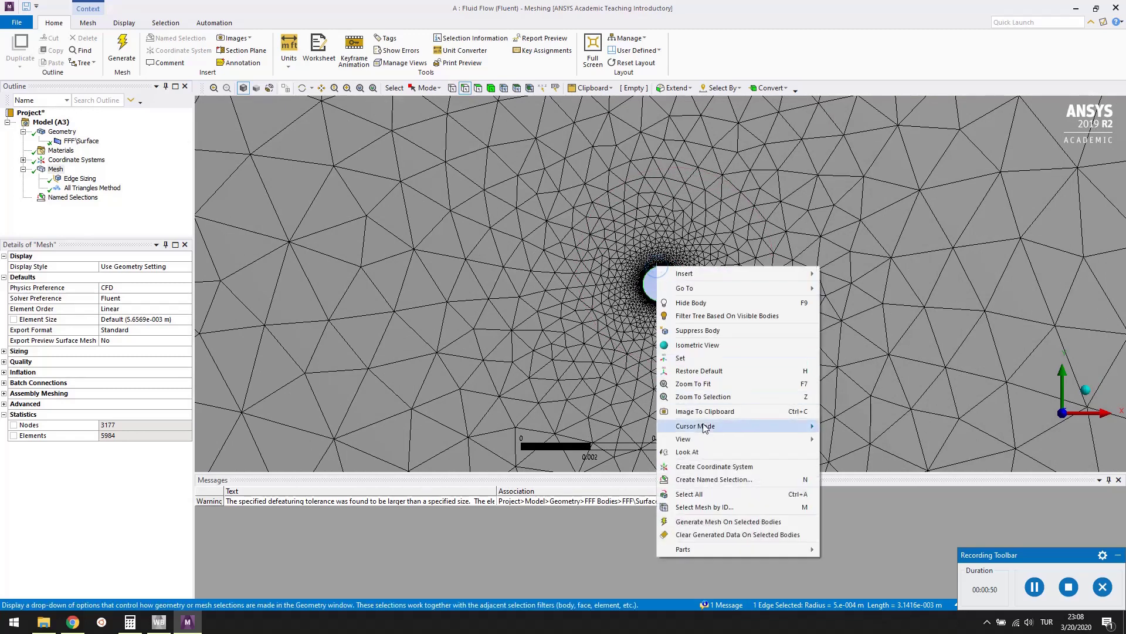
pyautogui.click(717, 480)
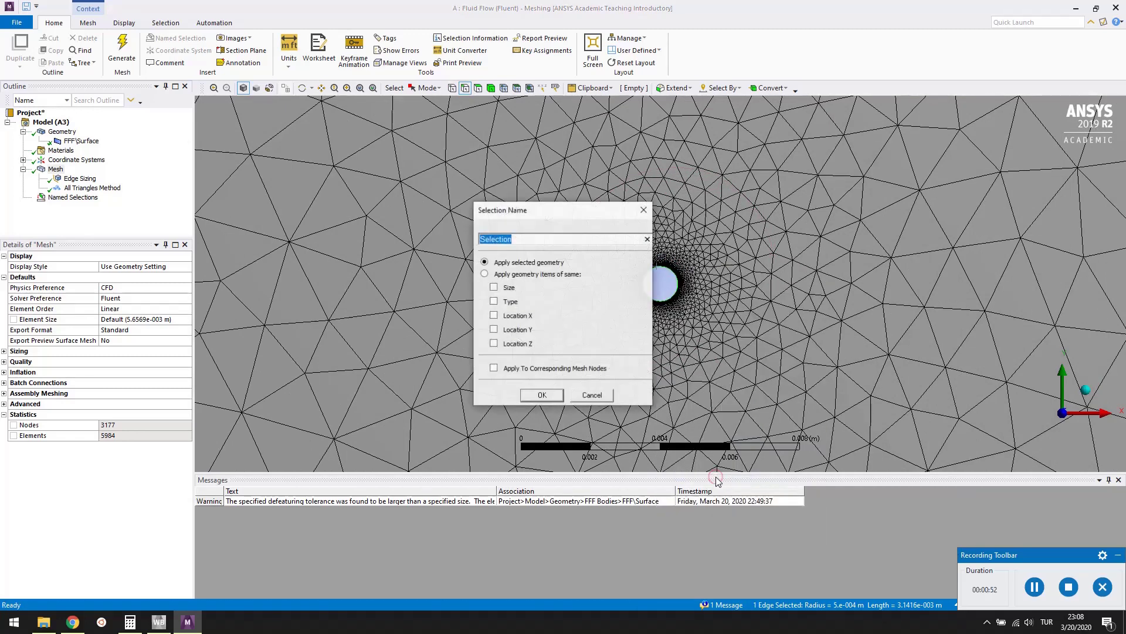
pyautogui.write('circle')
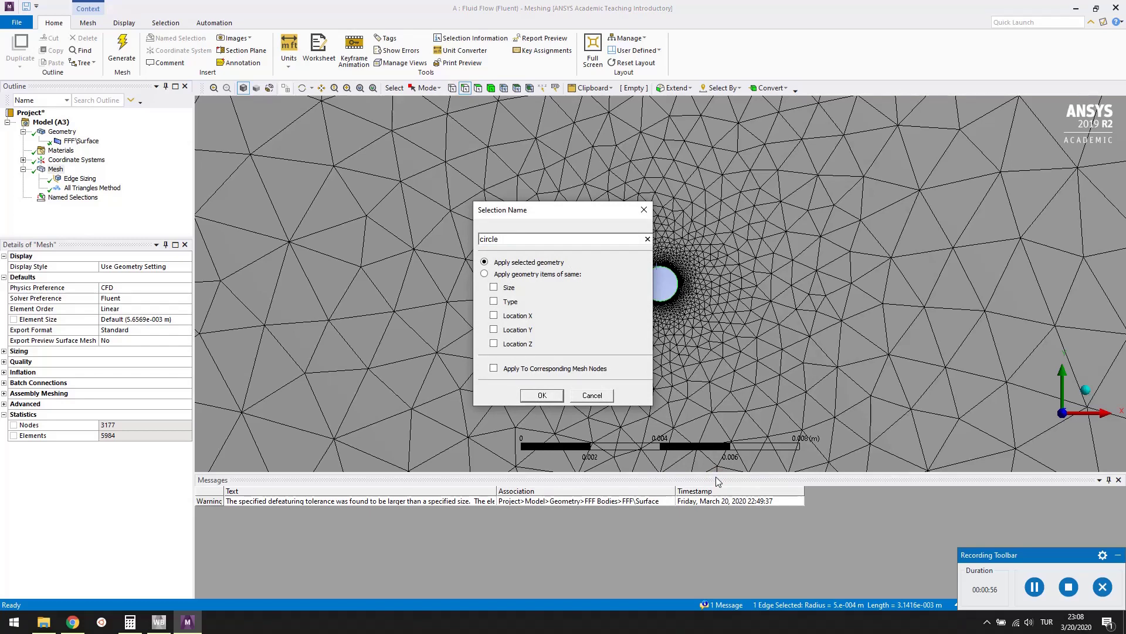
pyautogui.press('Return')
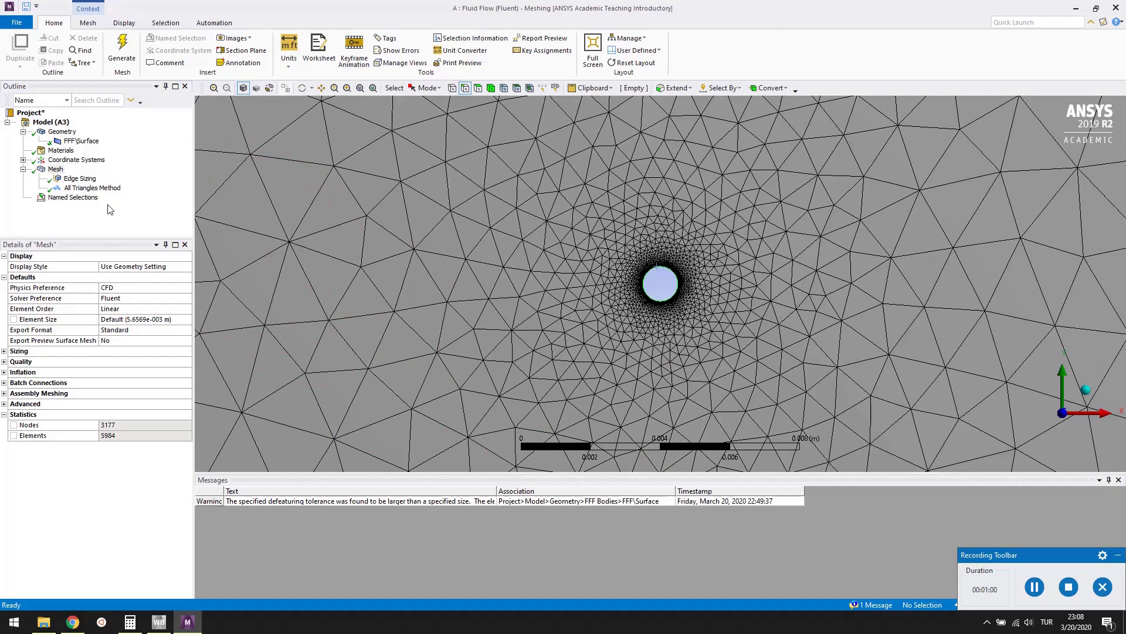
# Review the inlet, outlet, slip walls and circle named selections to check which edges each one covers
pyautogui.click(23, 197)
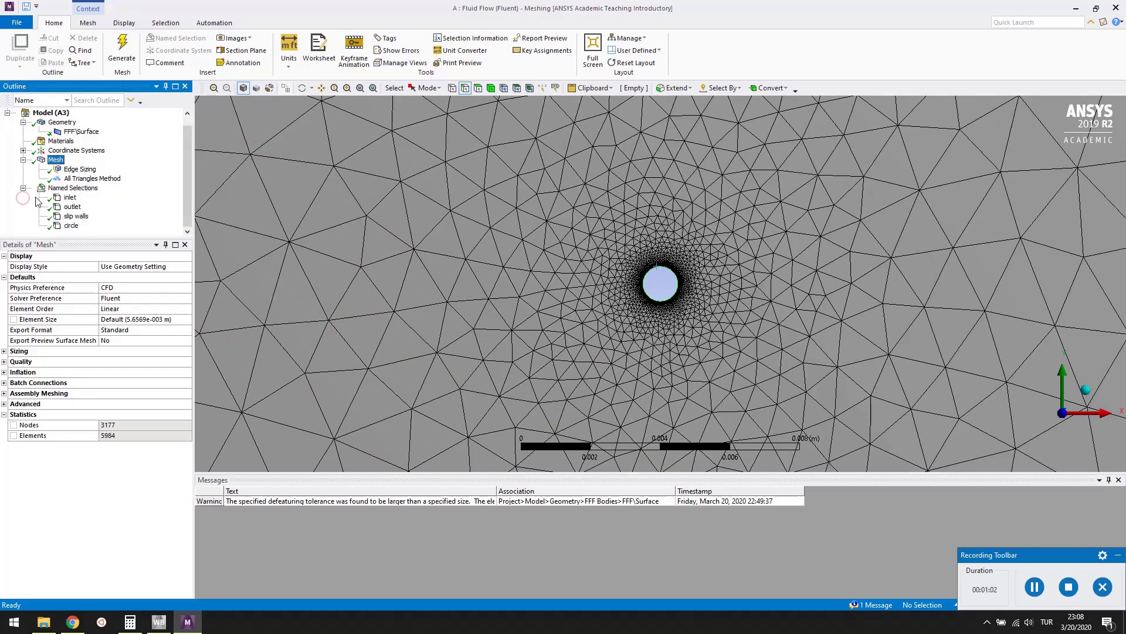
pyautogui.scroll(-3, 355, 260)
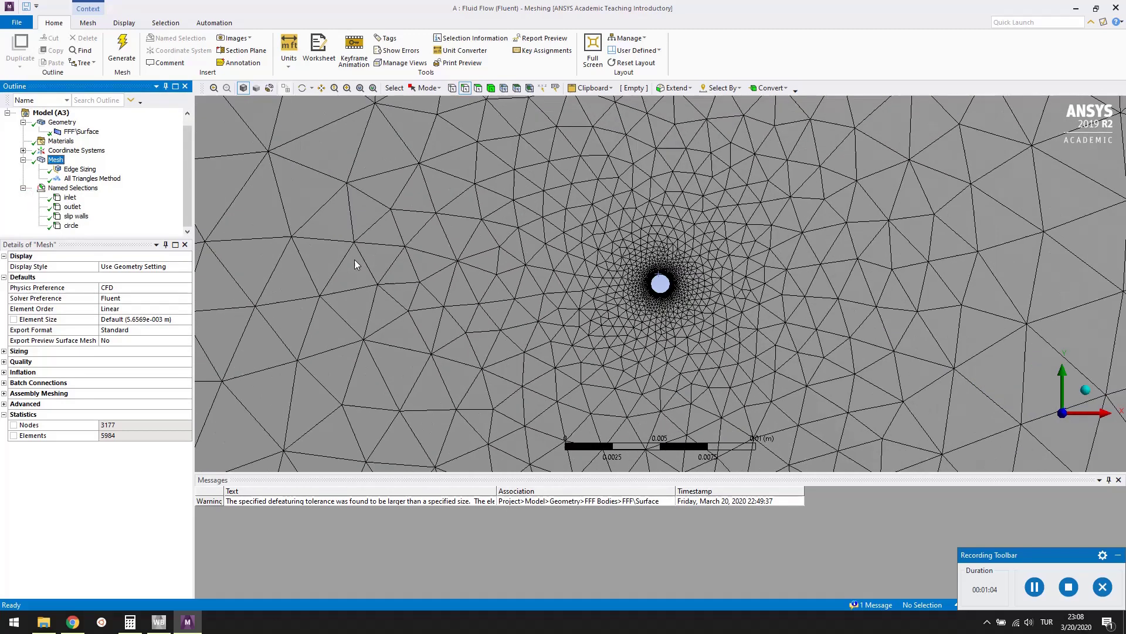
pyautogui.scroll(-8, 354, 260)
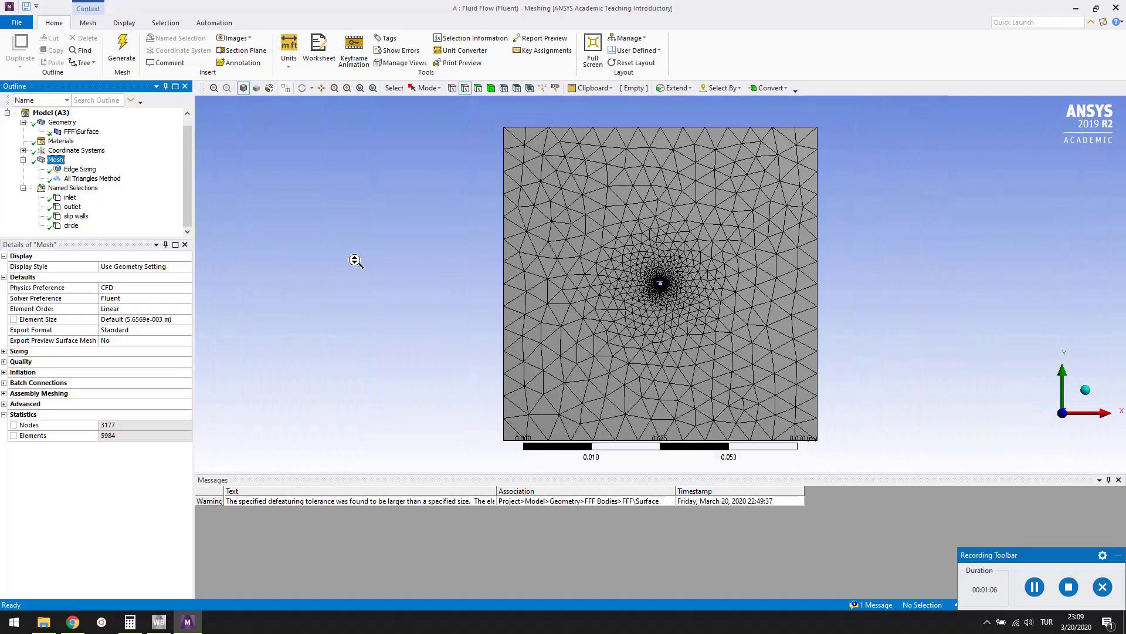
pyautogui.click(71, 198)
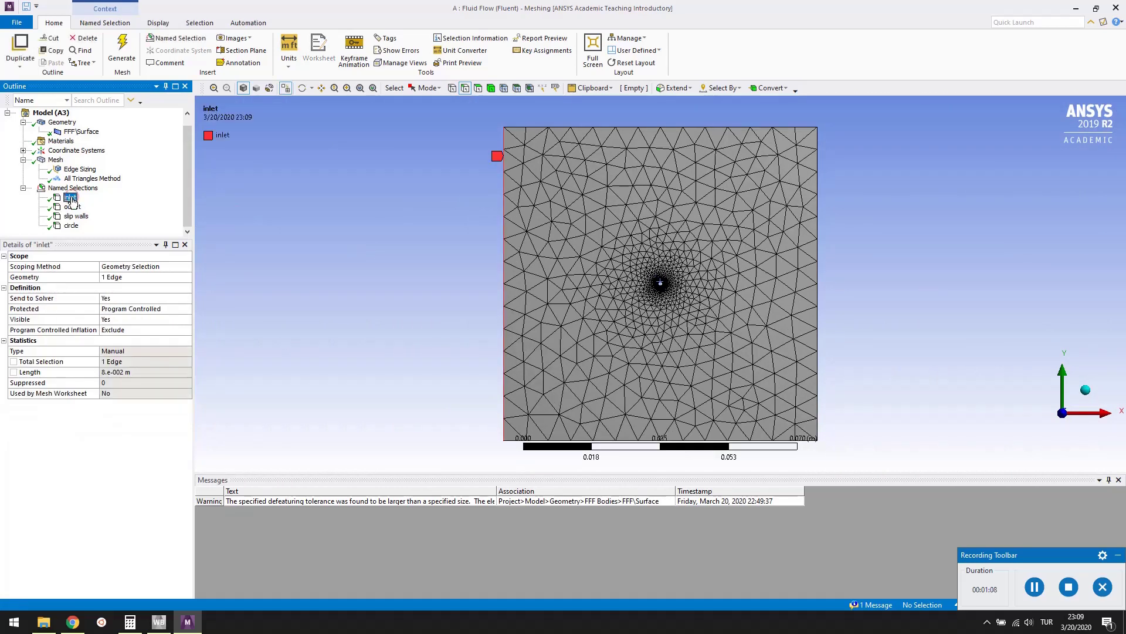
pyautogui.click(75, 208)
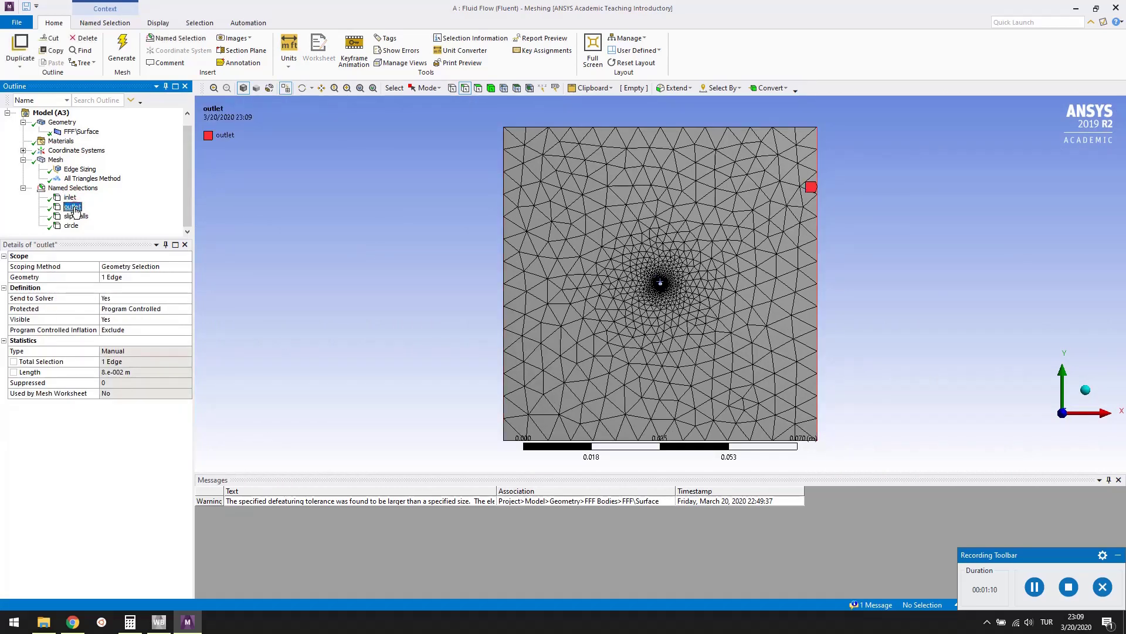
pyautogui.click(78, 218)
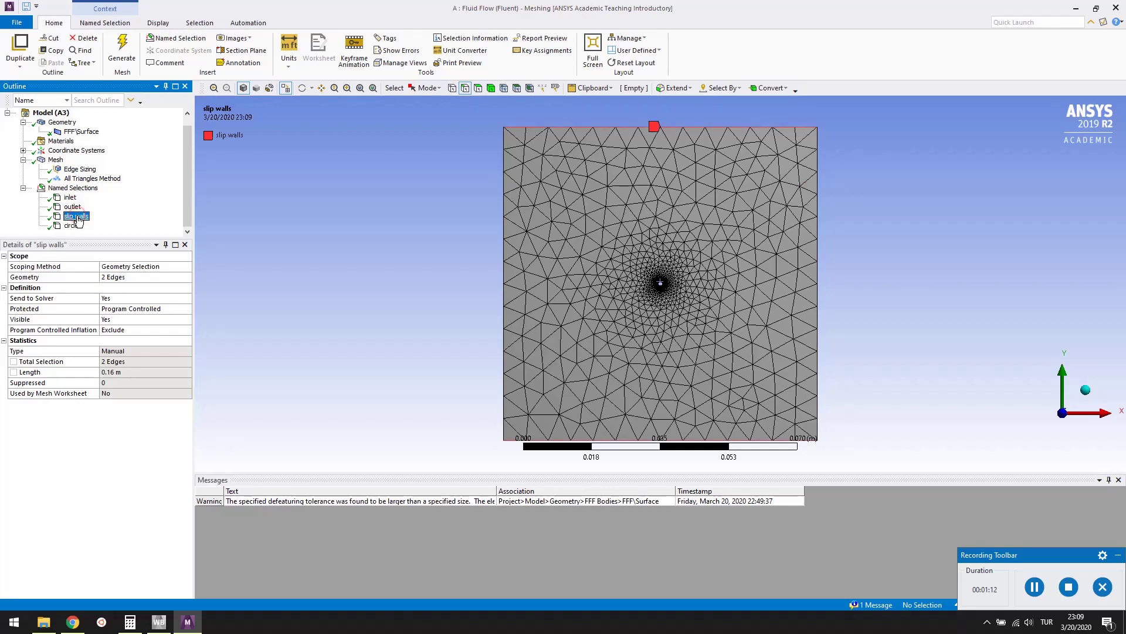
pyautogui.click(75, 226)
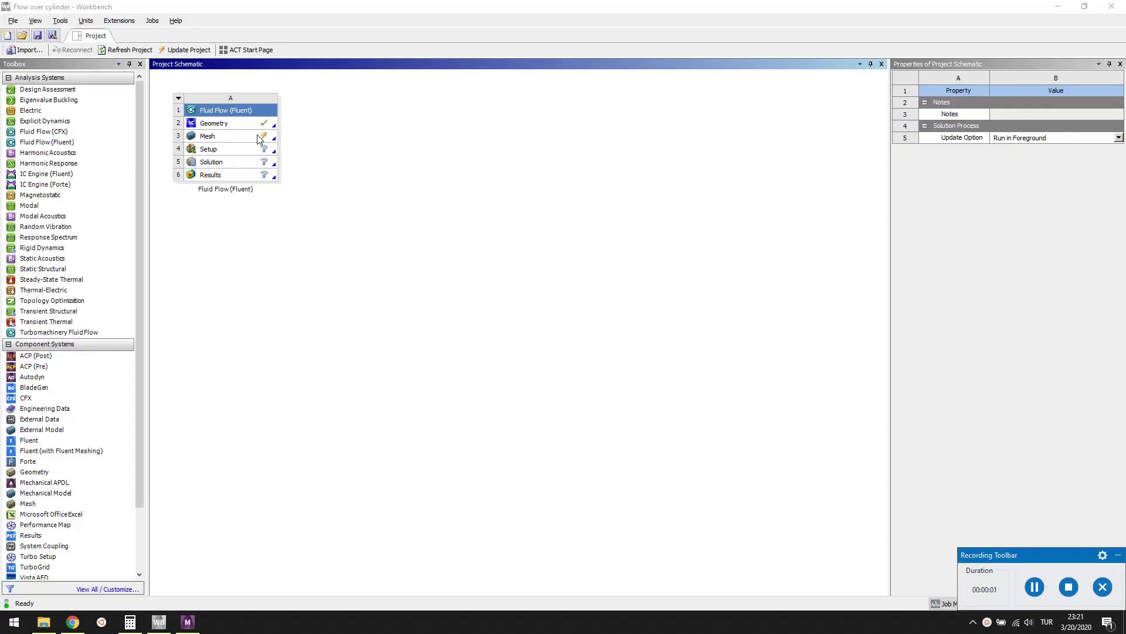
# In Workbench, update the Mesh cell and launch Fluent from the Setup cell with Double Precision enabled
pyautogui.rightClick(259, 136)
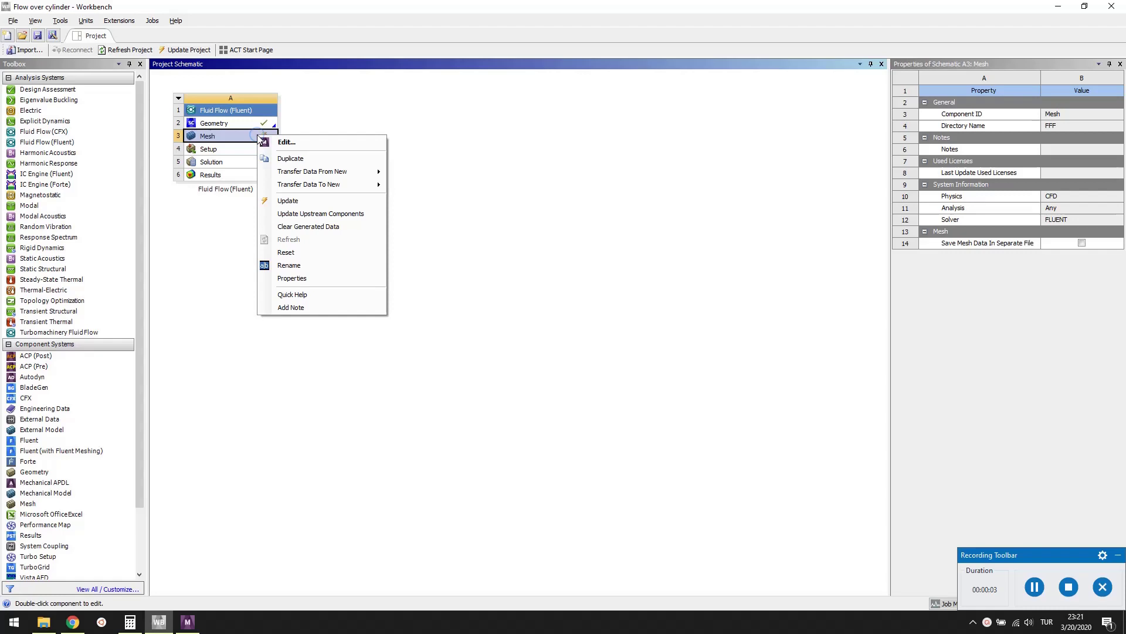
pyautogui.click(289, 202)
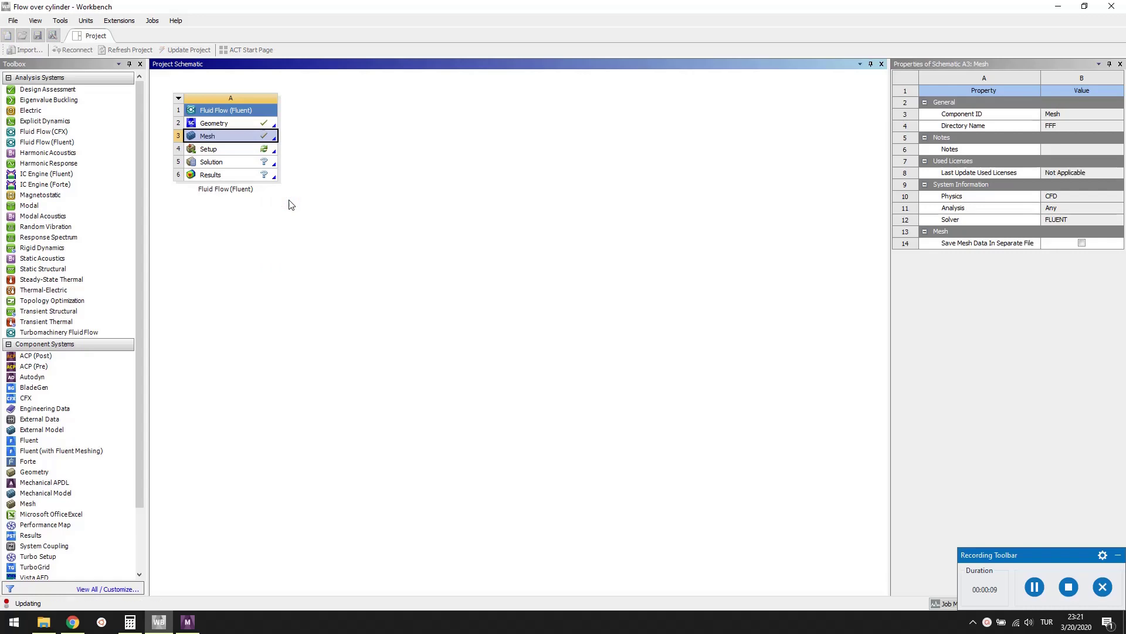
pyautogui.doubleClick(249, 150)
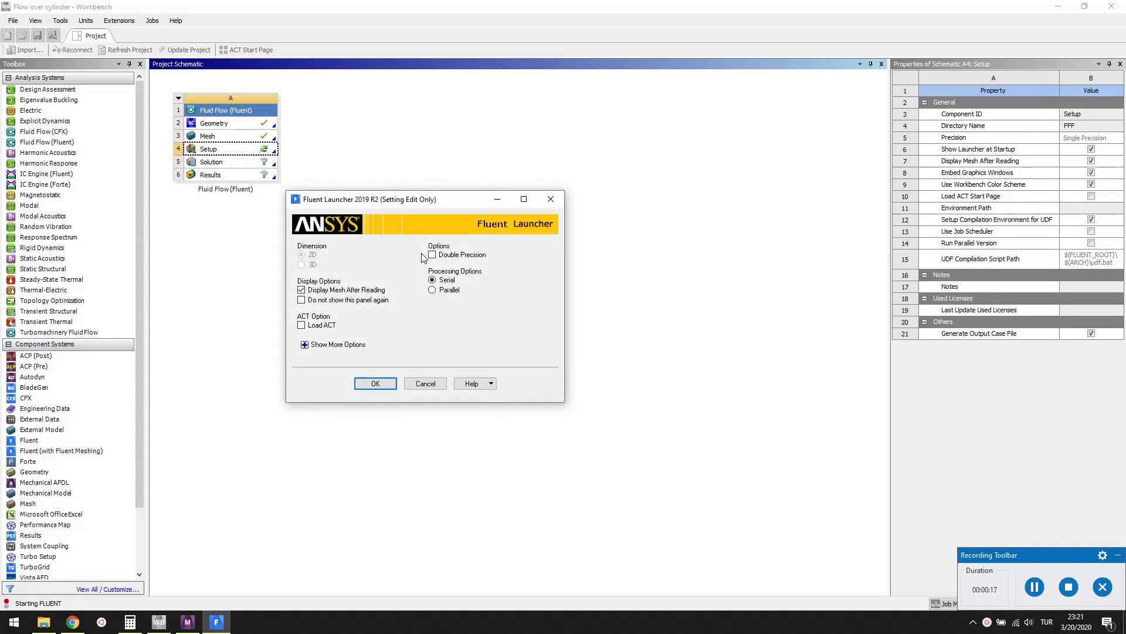
pyautogui.click(432, 255)
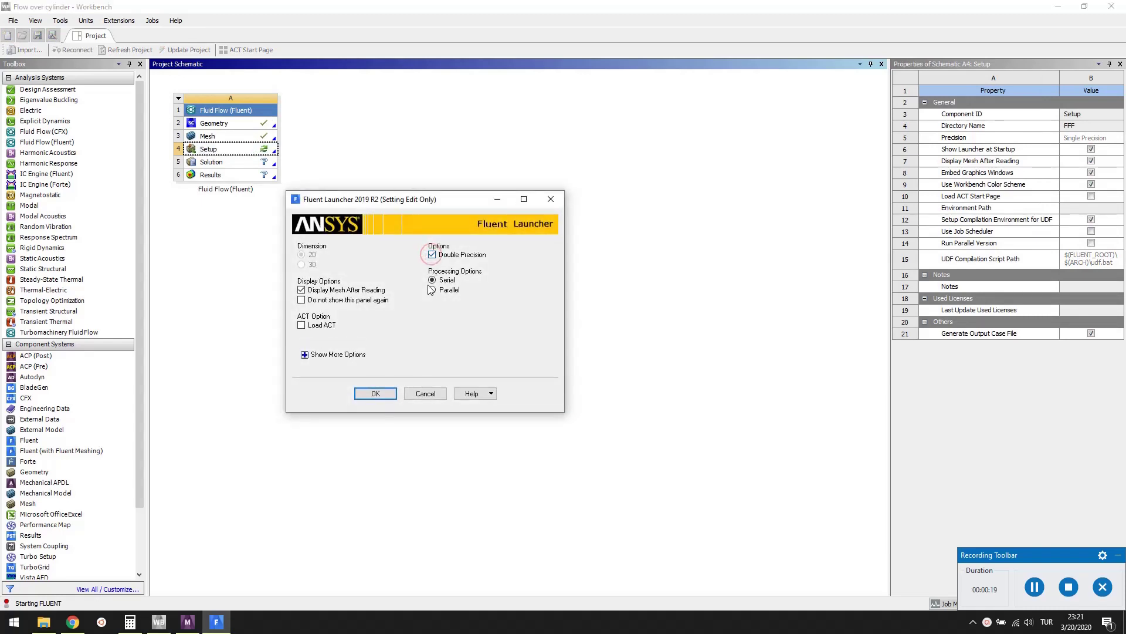
pyautogui.click(376, 394)
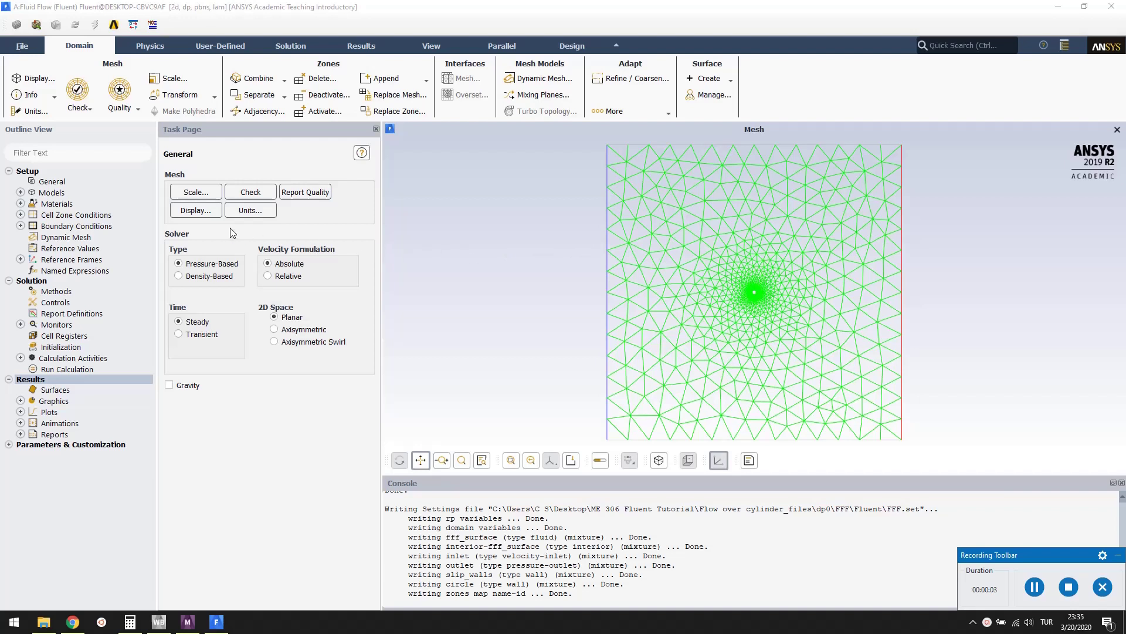
pyautogui.click(29, 171)
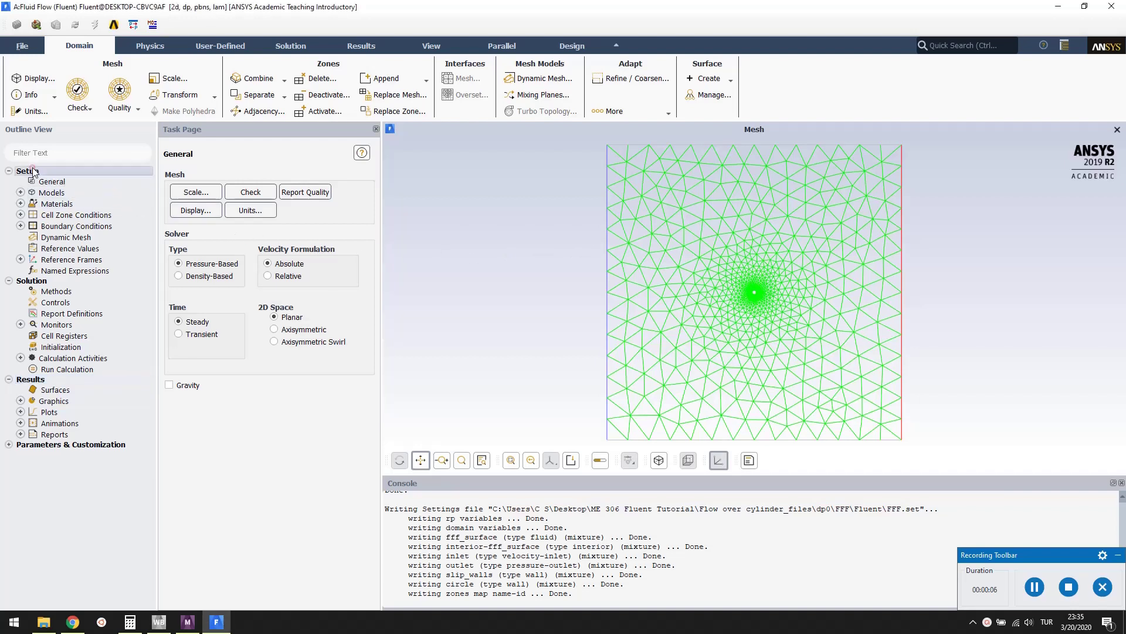
pyautogui.click(32, 280)
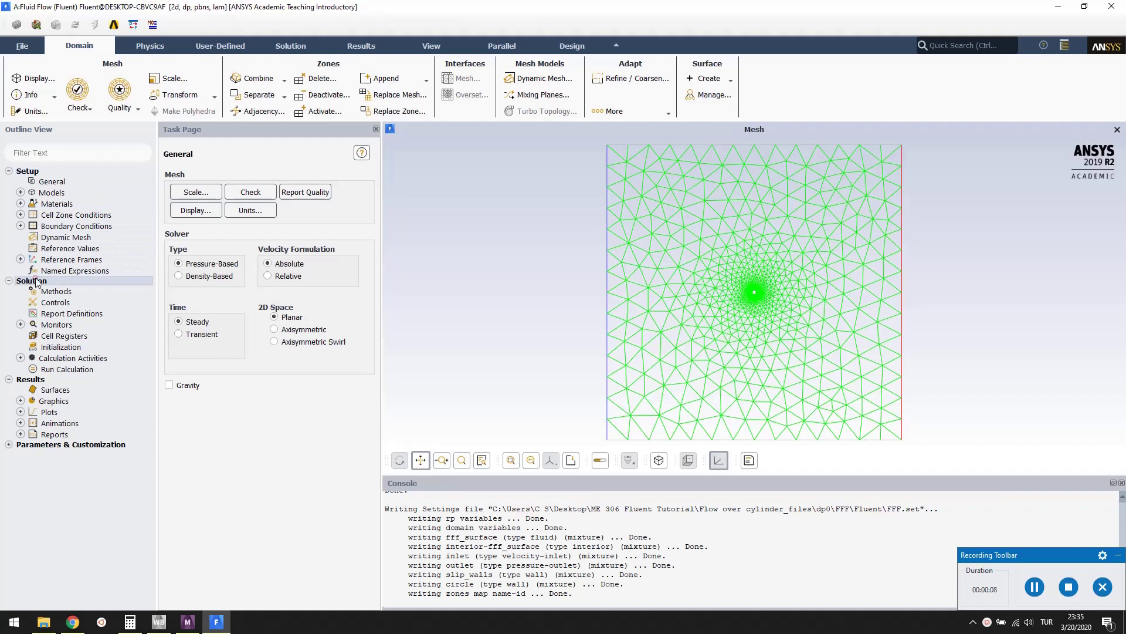
pyautogui.click(38, 379)
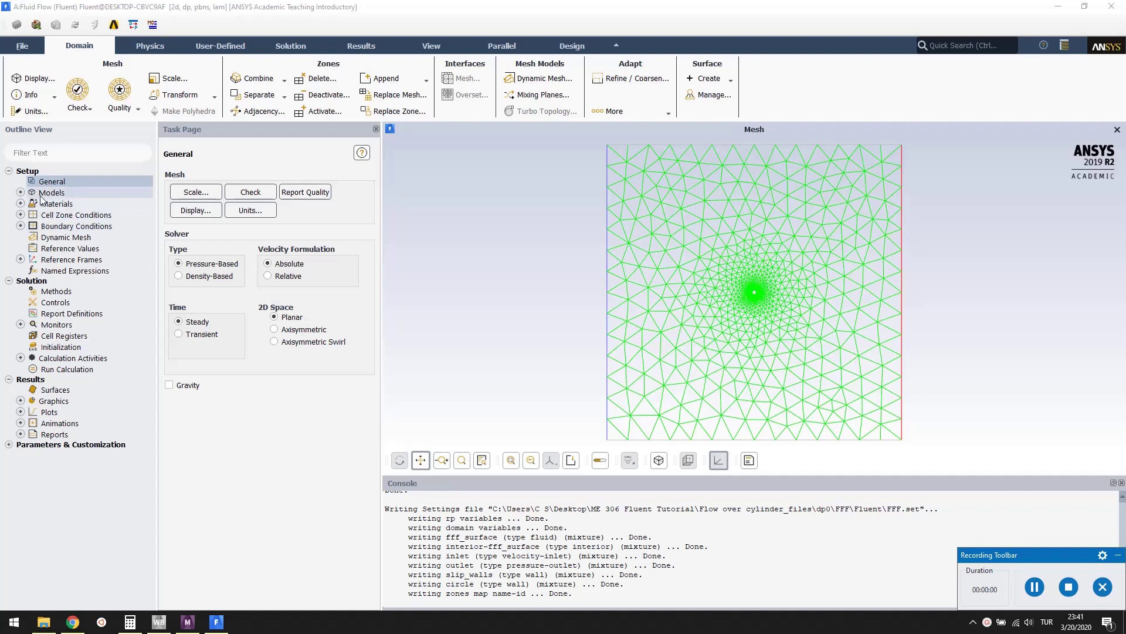
pyautogui.click(21, 192)
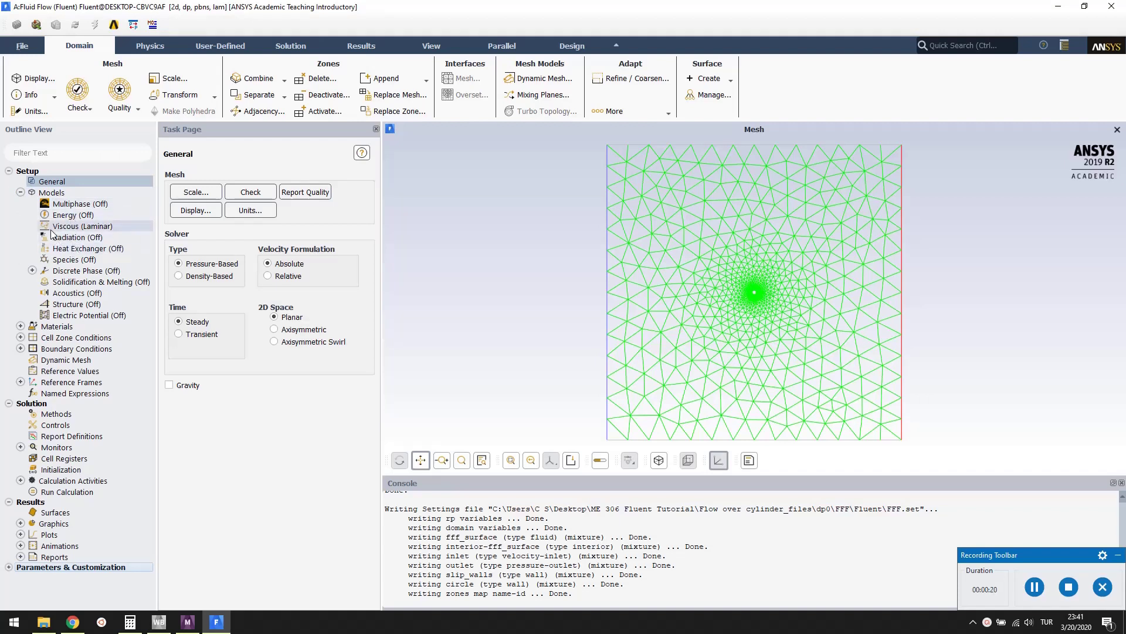
pyautogui.click(21, 192)
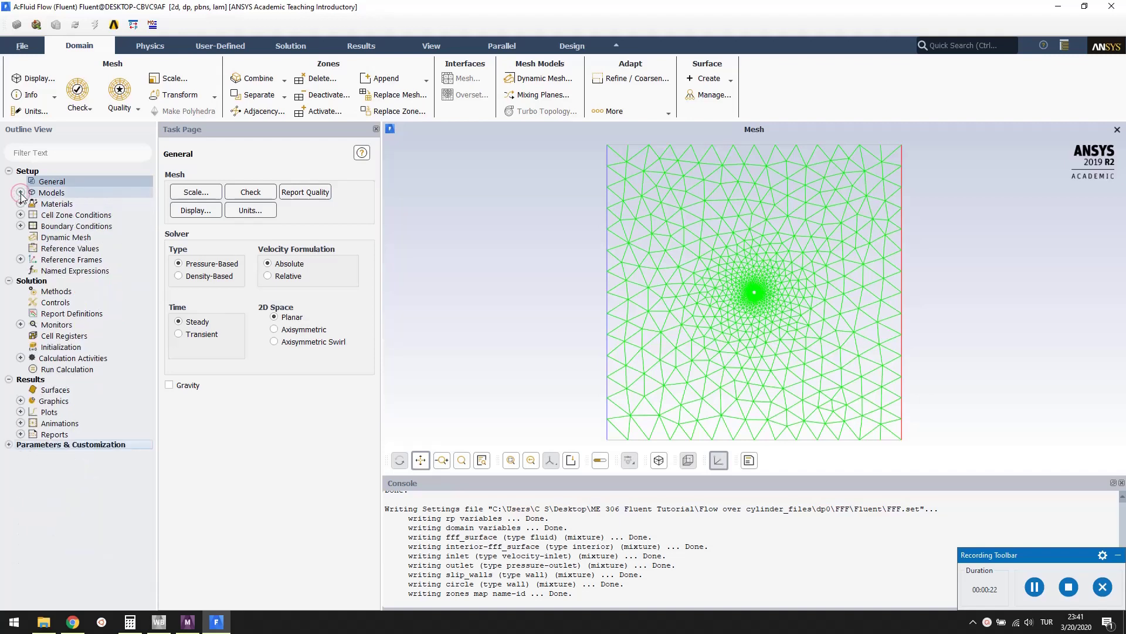
# Open the fluid material air for editing and set its constant density to 1.2 kg/m3
pyautogui.click(21, 204)
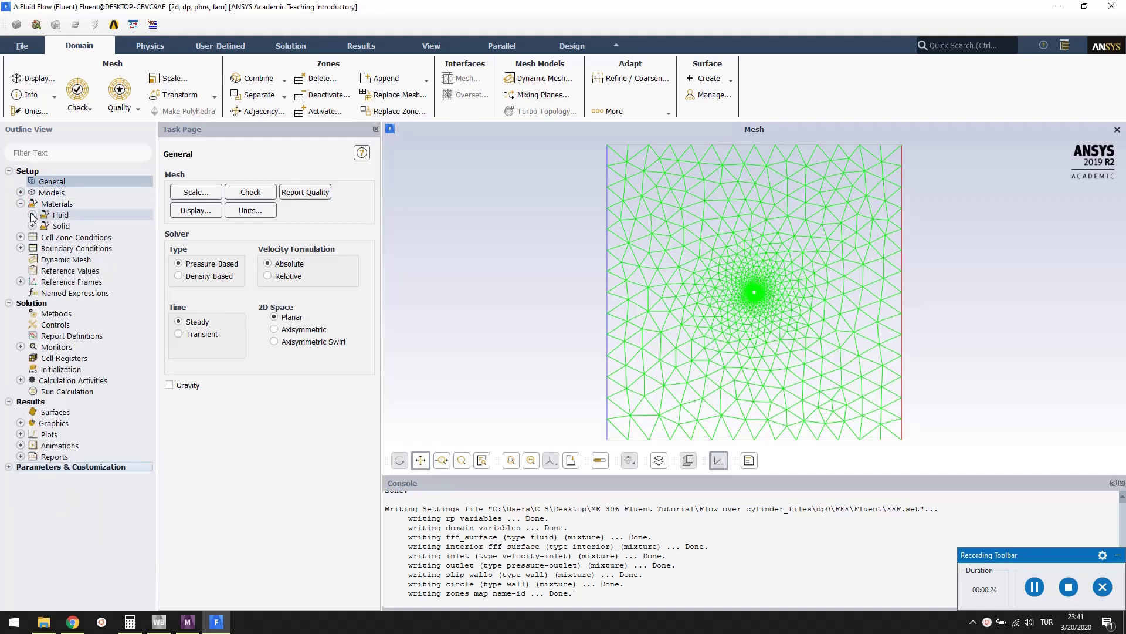
pyautogui.click(32, 214)
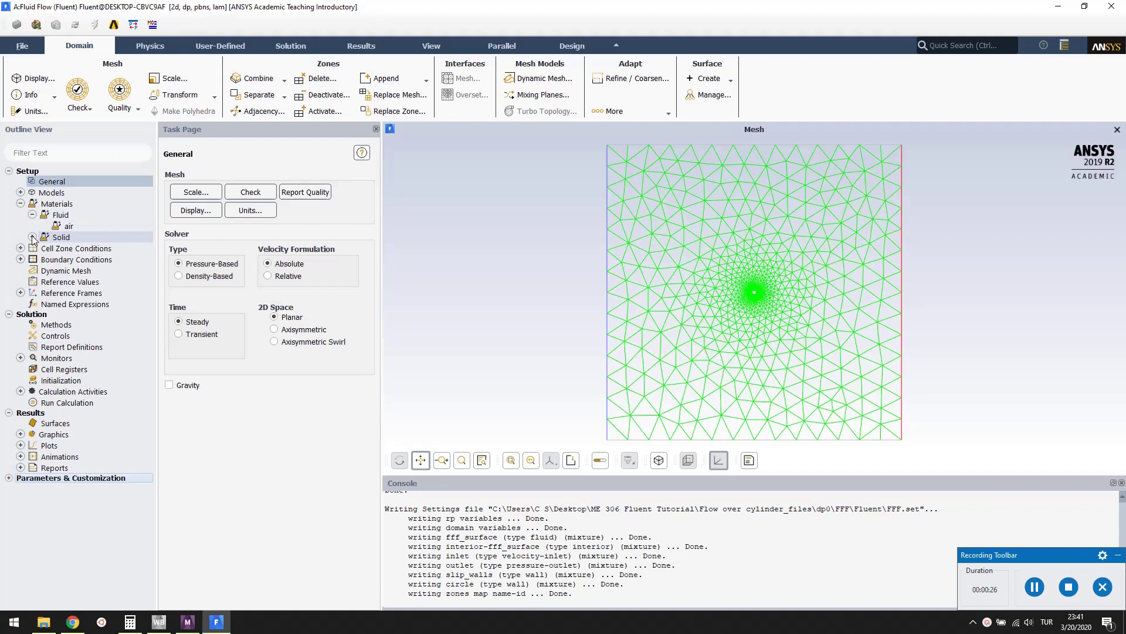
pyautogui.click(32, 237)
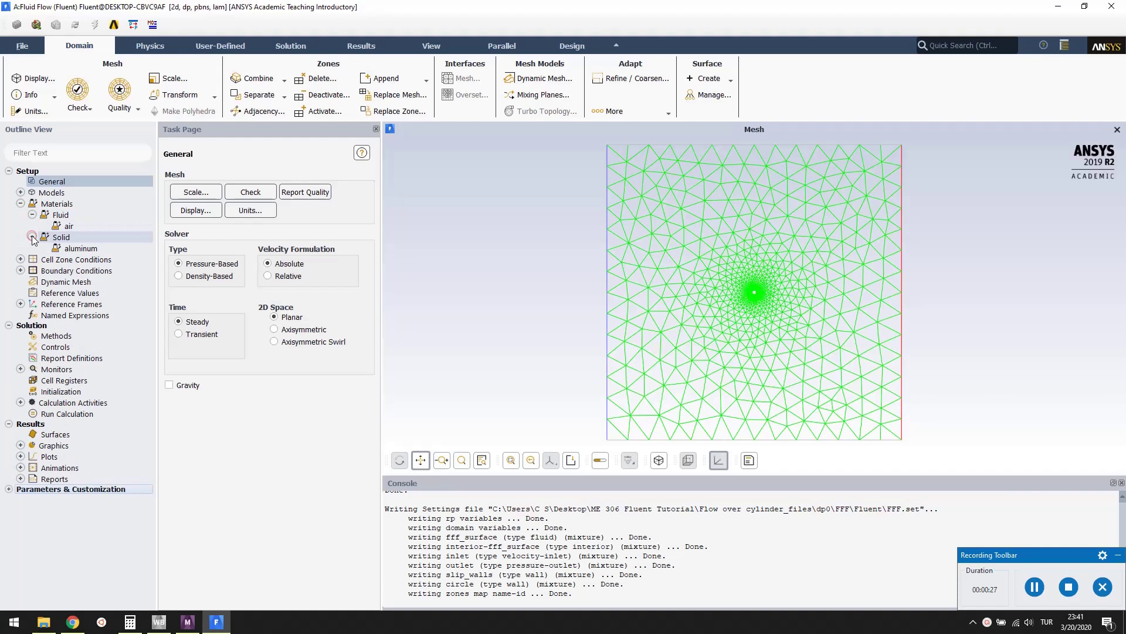
pyautogui.doubleClick(69, 227)
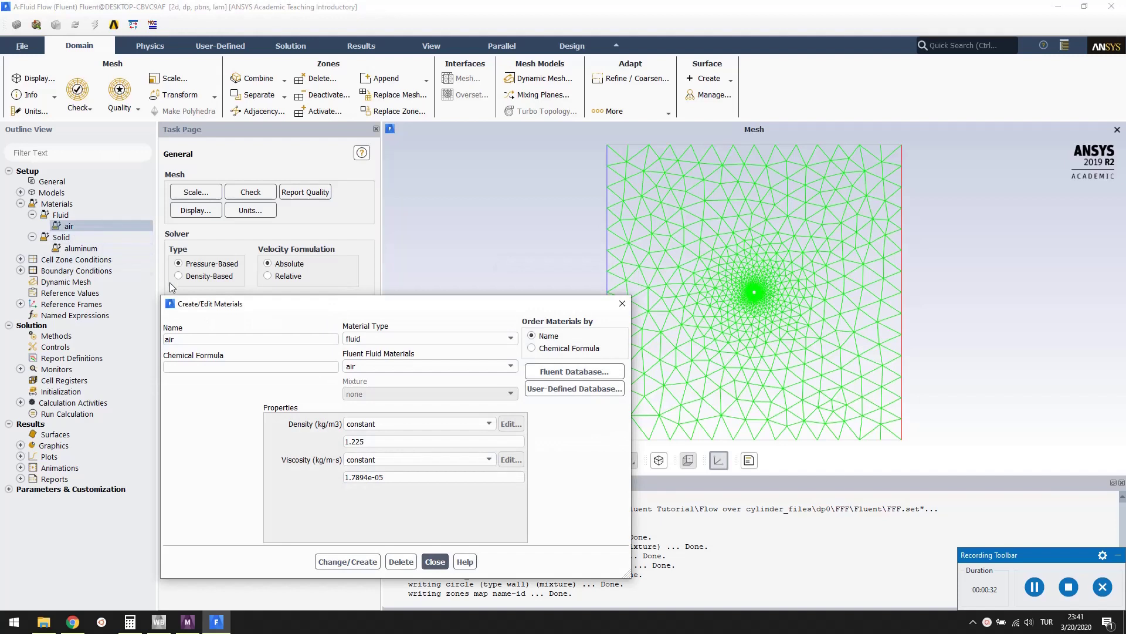
pyautogui.click(371, 440)
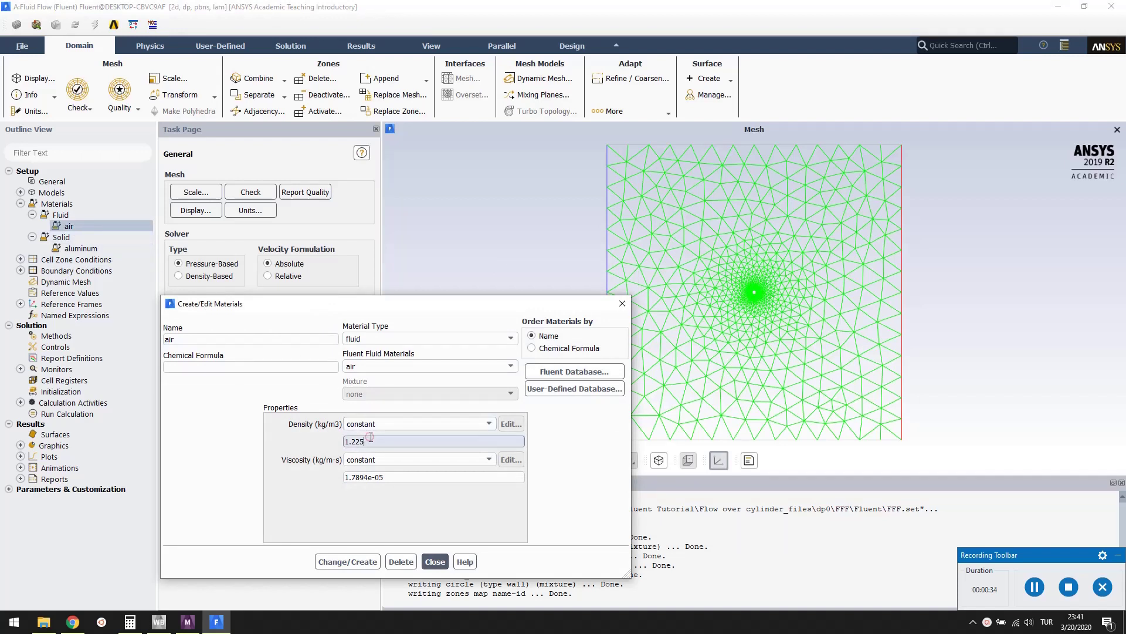
pyautogui.press('BackSpace')
# Set air's constant viscosity to 1.8e-05 kg/m-s, then apply the material change and close the material editor
pyautogui.click(365, 477)
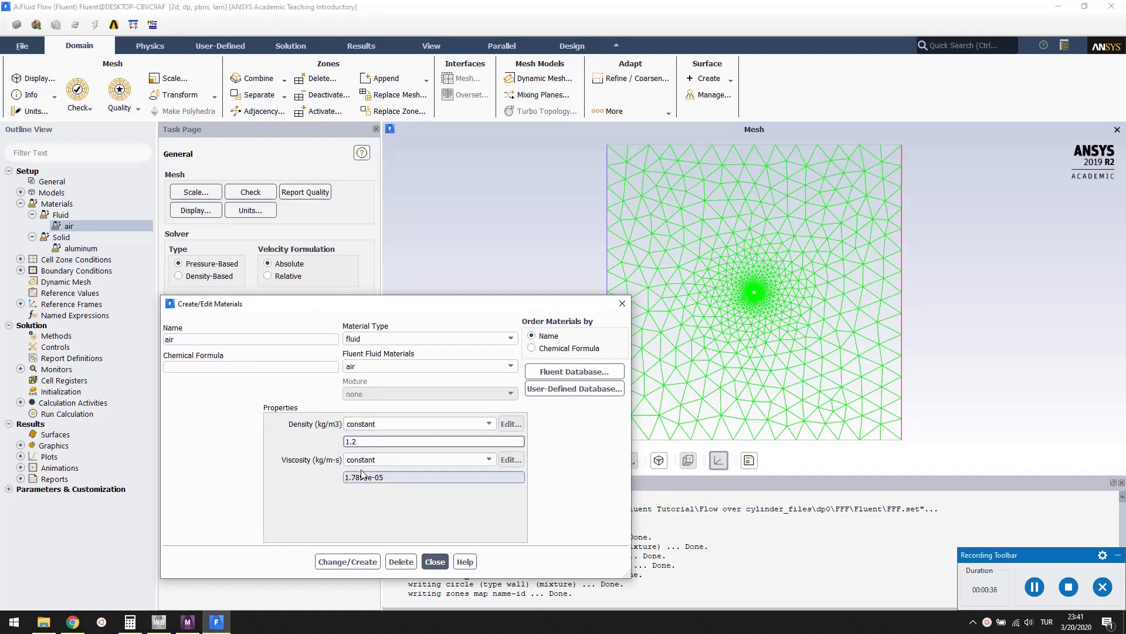
pyautogui.click(365, 477)
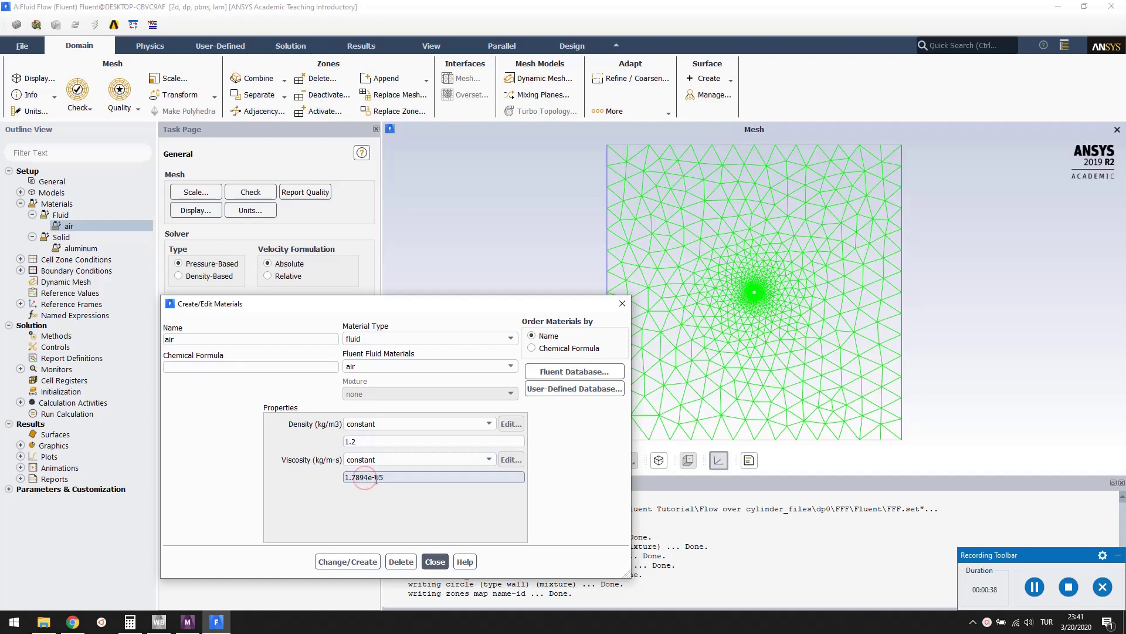
pyautogui.press('BackSpace')
pyautogui.press('BackSpace')
pyautogui.press('BackSpace')
pyautogui.press('BackSpace')
pyautogui.write('8')
pyautogui.click(365, 559)
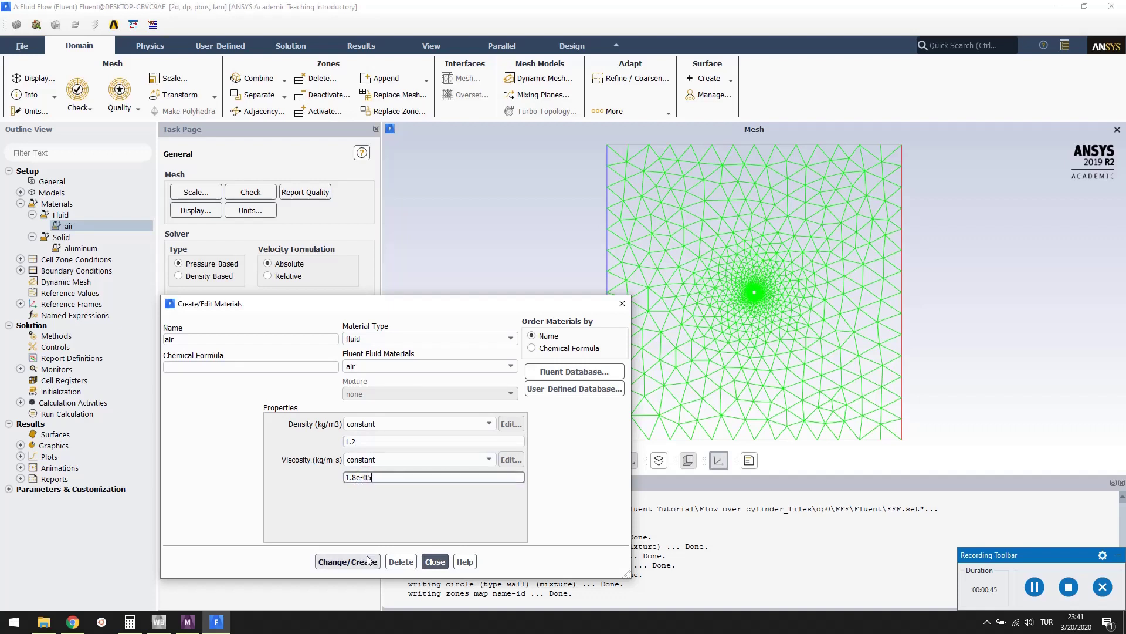
pyautogui.click(435, 561)
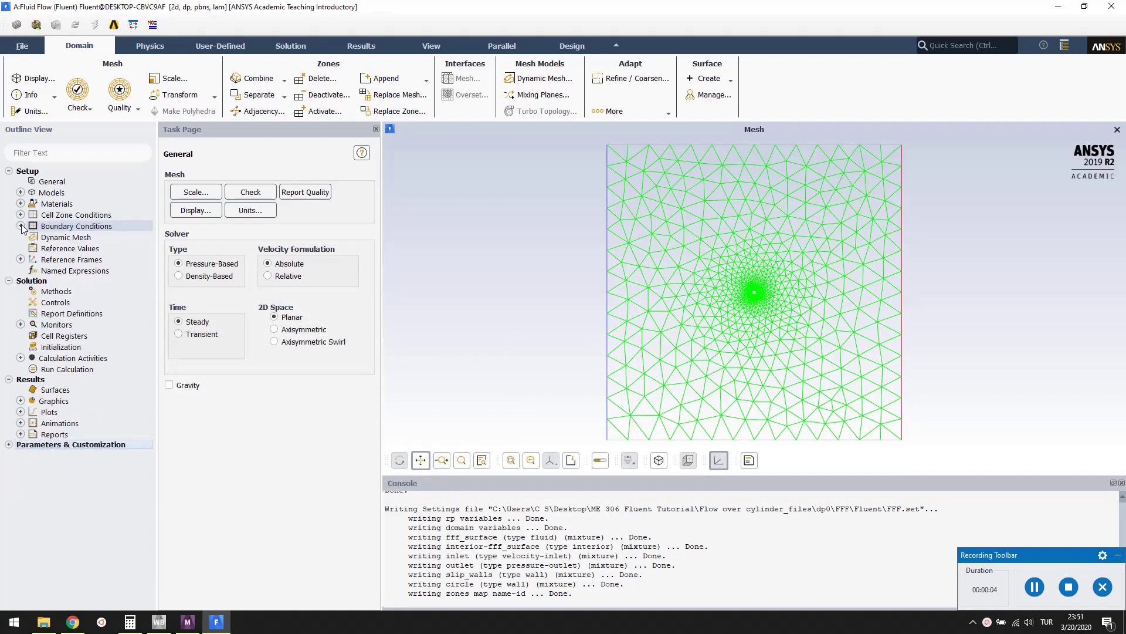
# Set the velocity magnitude of the inlet boundary condition to 0.006 m/s
pyautogui.click(20, 225)
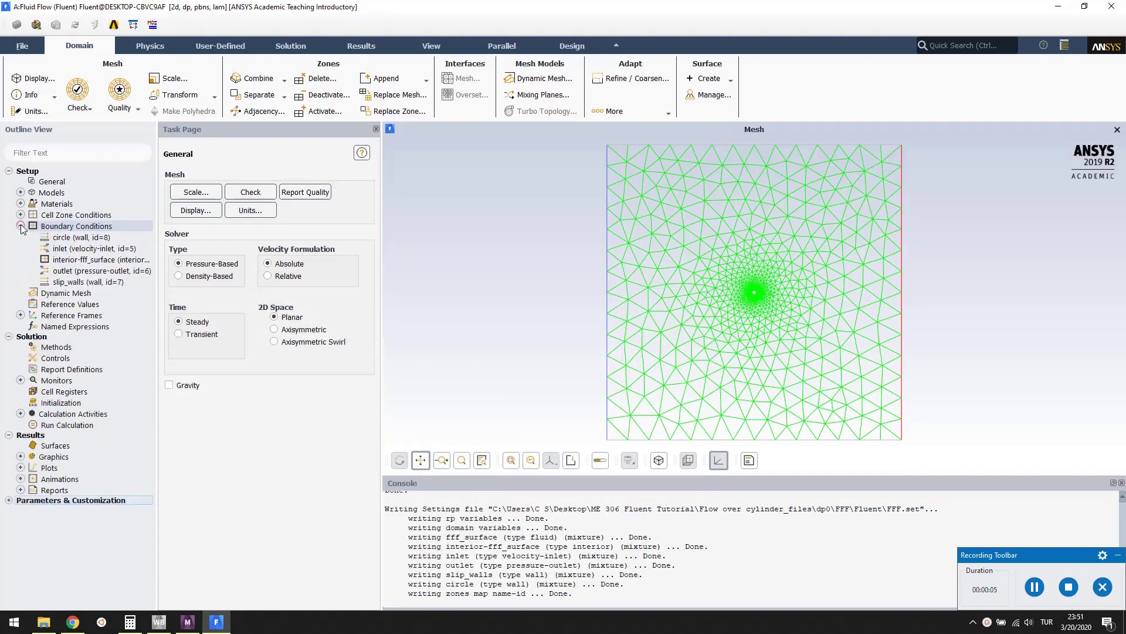
pyautogui.click(80, 238)
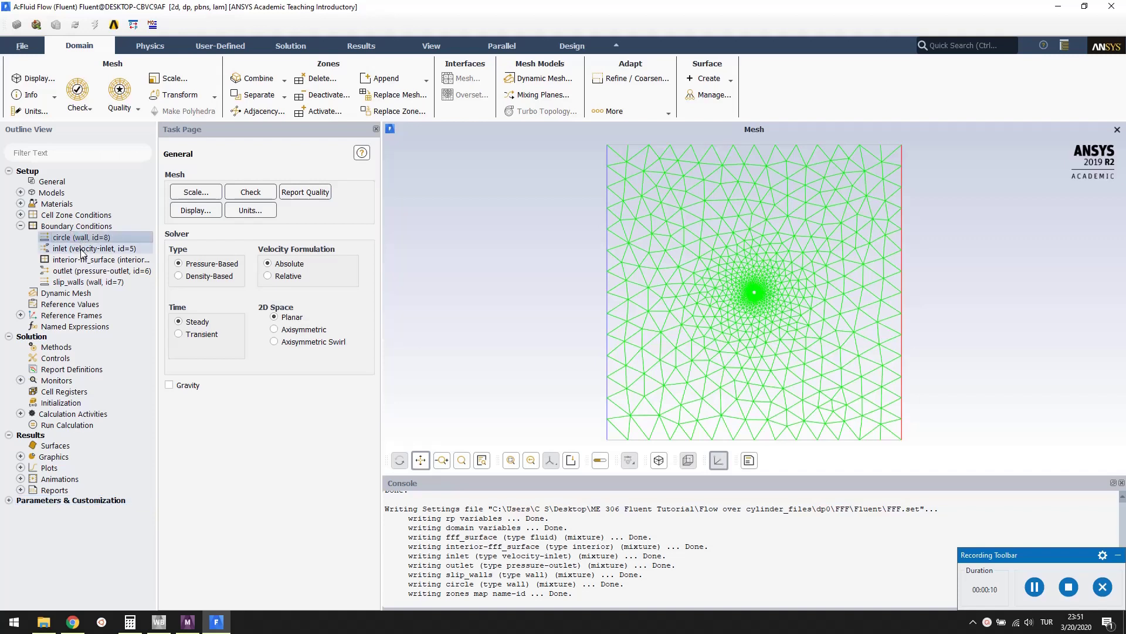
pyautogui.click(81, 250)
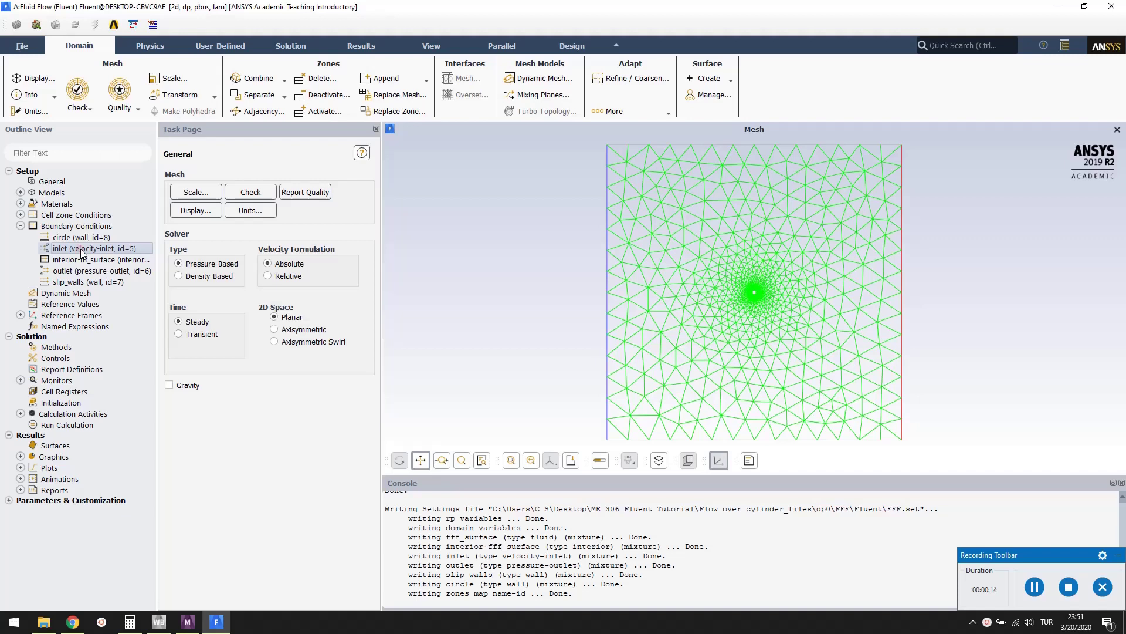
pyautogui.click(82, 250)
pyautogui.doubleClick(81, 250)
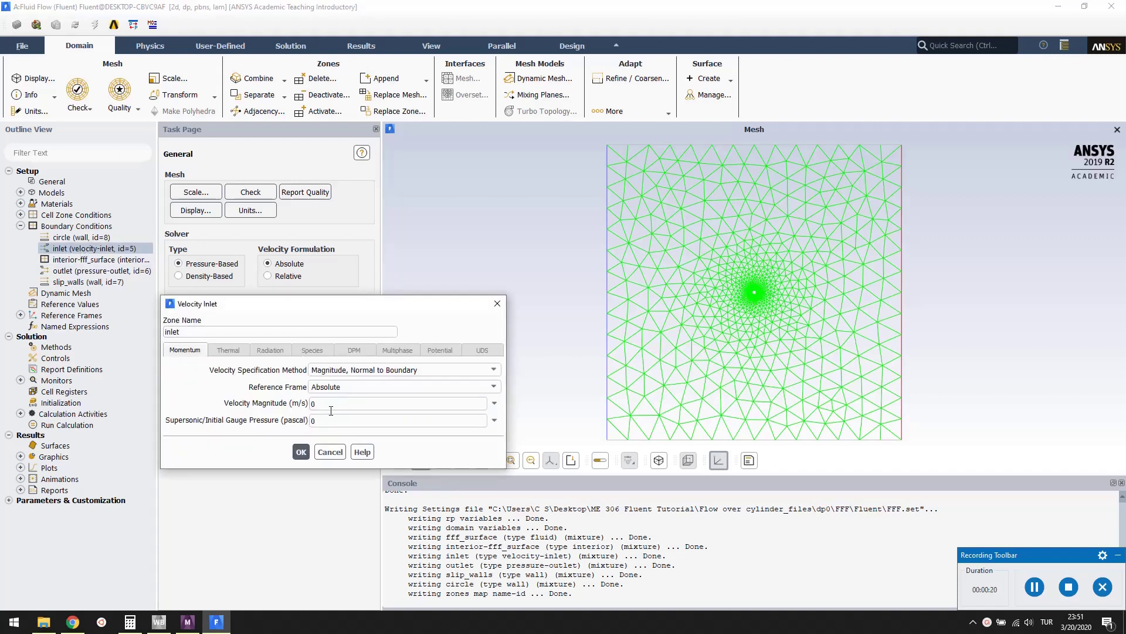
pyautogui.click(339, 406)
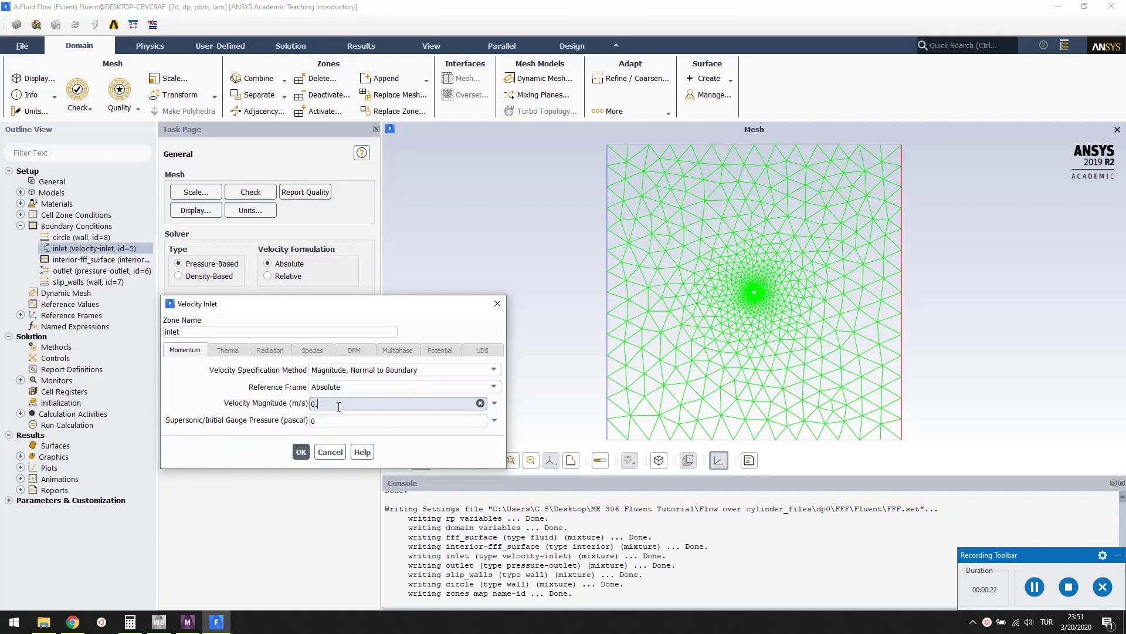
pyautogui.write('.006')
pyautogui.click(301, 452)
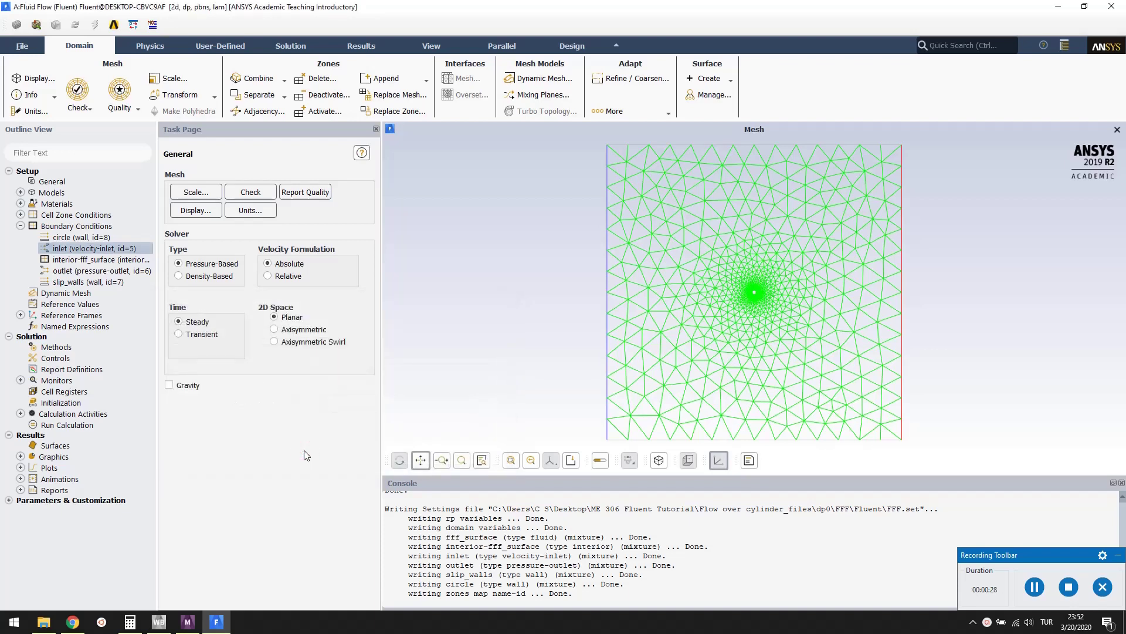
# Accept the pressure outlet condition for the outlet boundary with a gauge pressure of 0 Pa
pyautogui.click(111, 272)
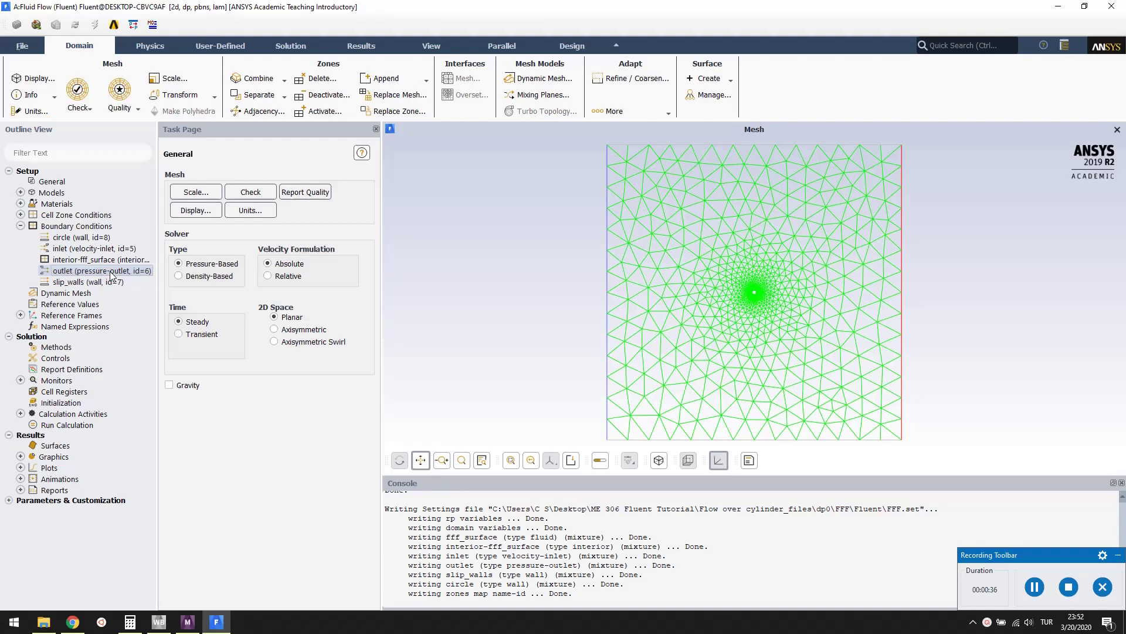
pyautogui.doubleClick(111, 273)
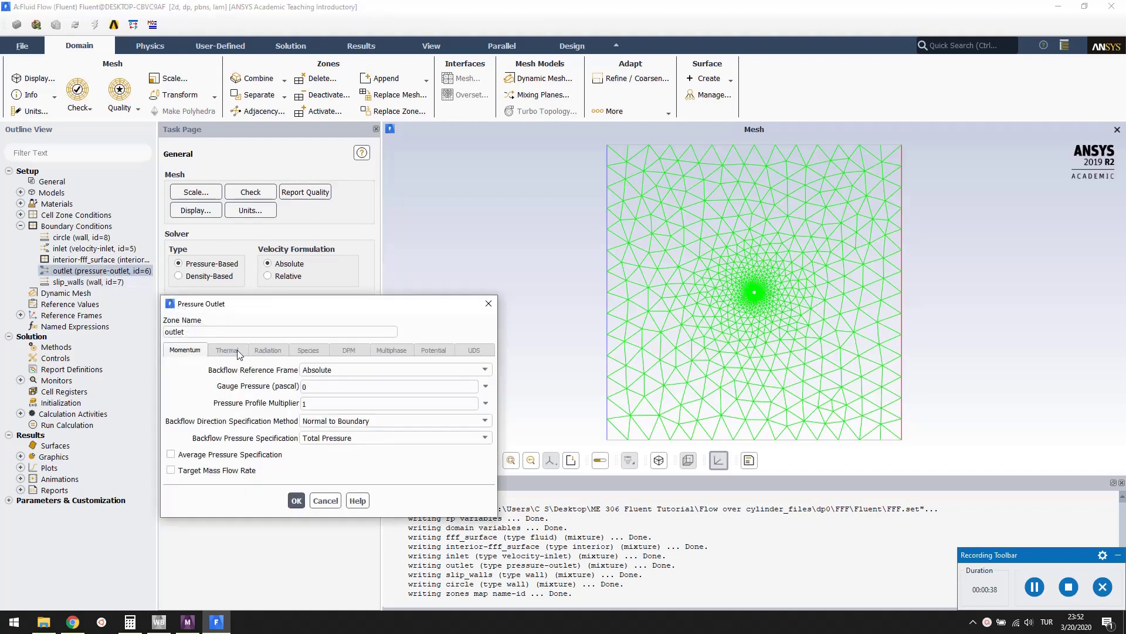
pyautogui.doubleClick(305, 386)
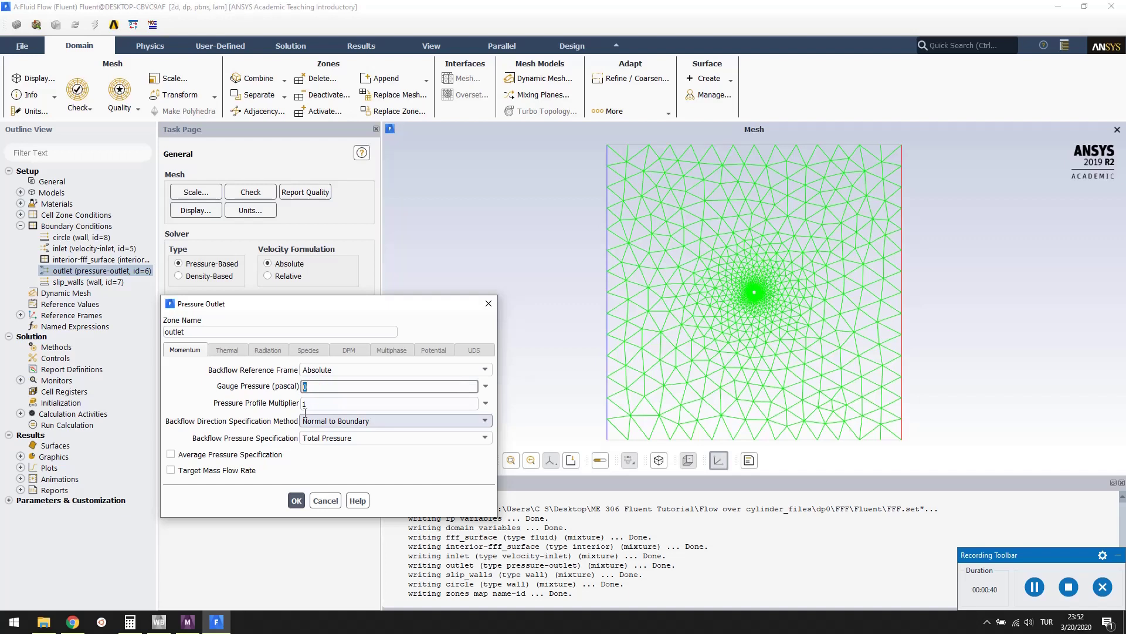
pyautogui.click(299, 502)
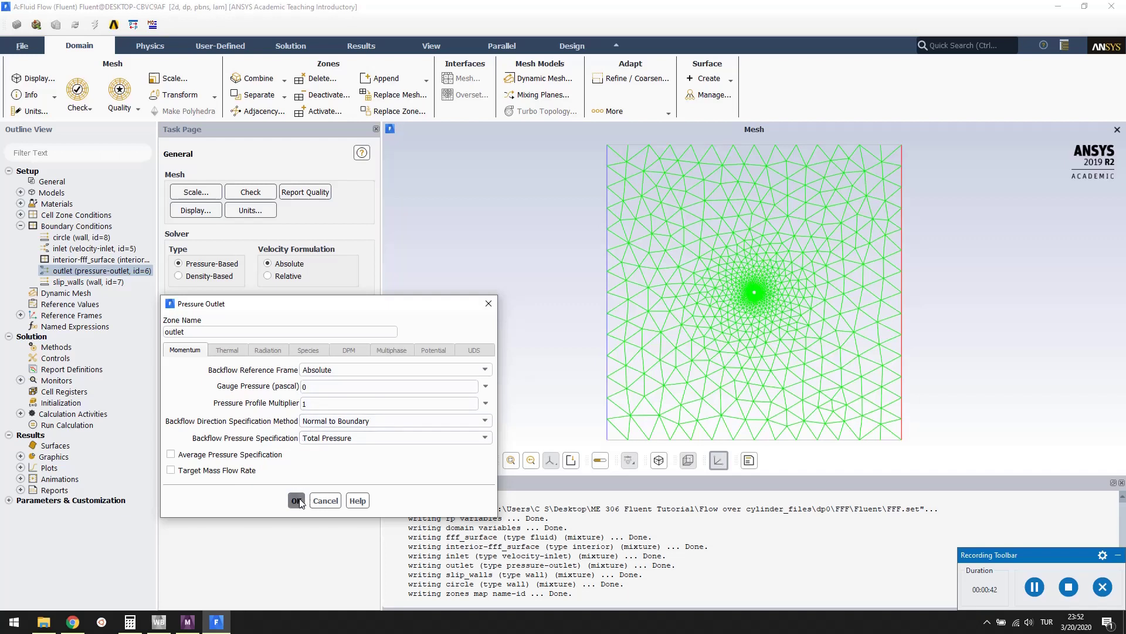
# Change the slip_walls boundary to a Specified Shear condition with X and Y shear stress components of 0 Pa
pyautogui.click(116, 285)
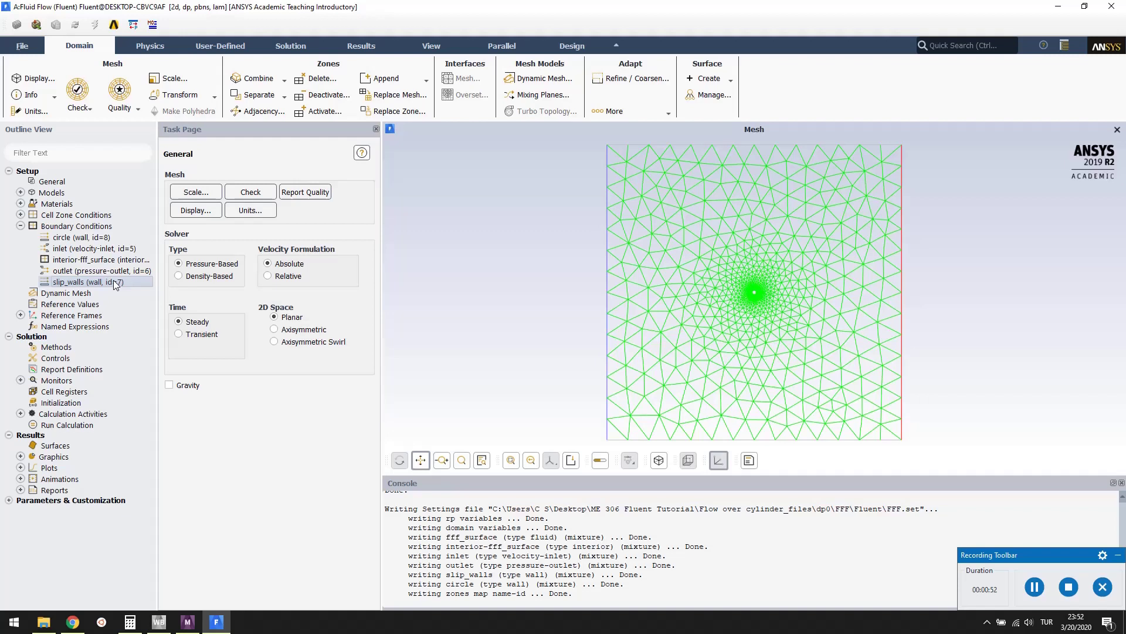
pyautogui.doubleClick(115, 285)
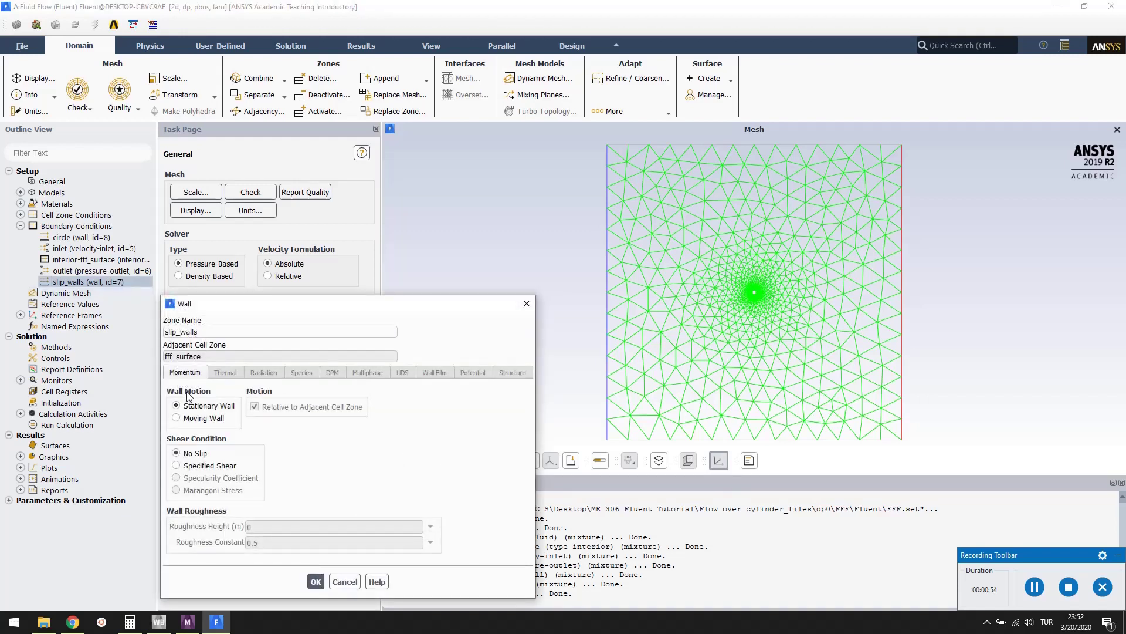
pyautogui.click(207, 467)
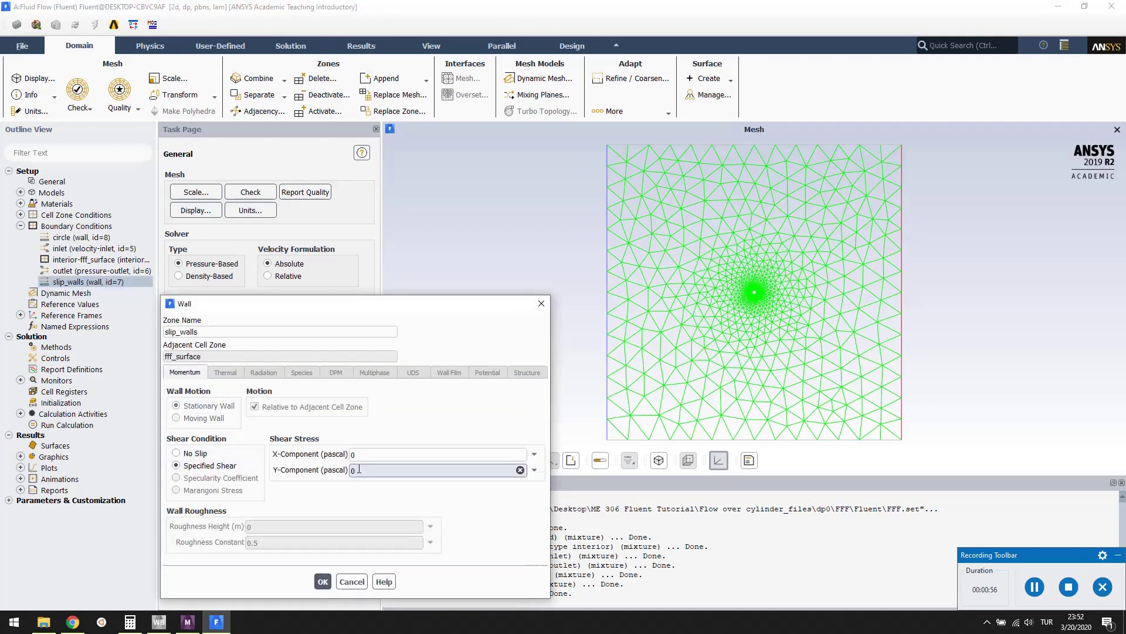
pyautogui.doubleClick(354, 454)
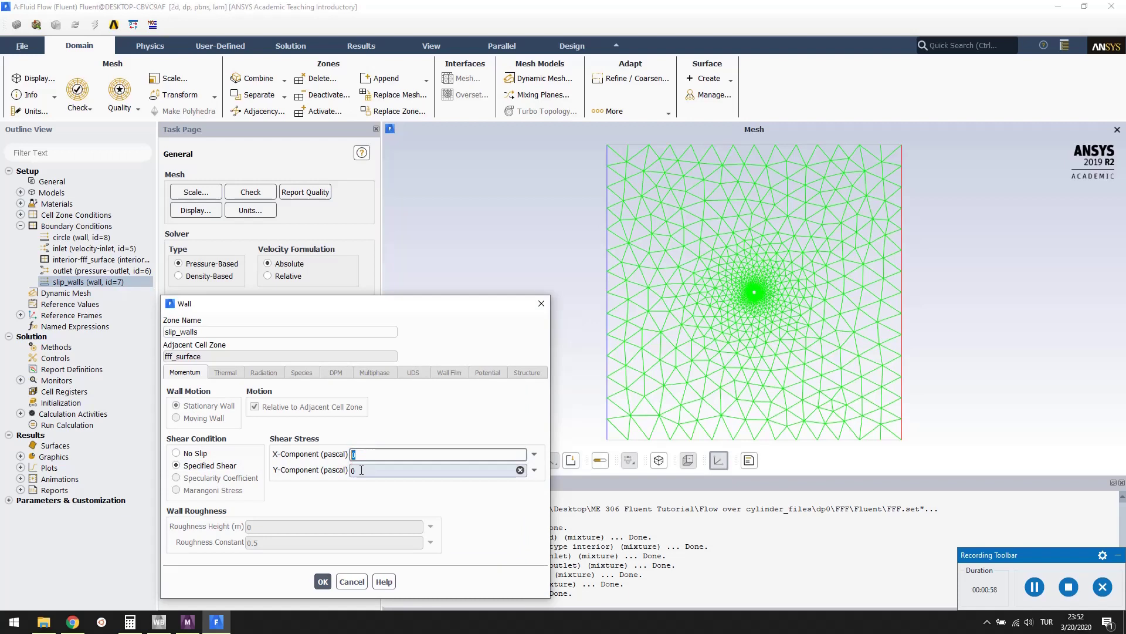
pyautogui.doubleClick(361, 470)
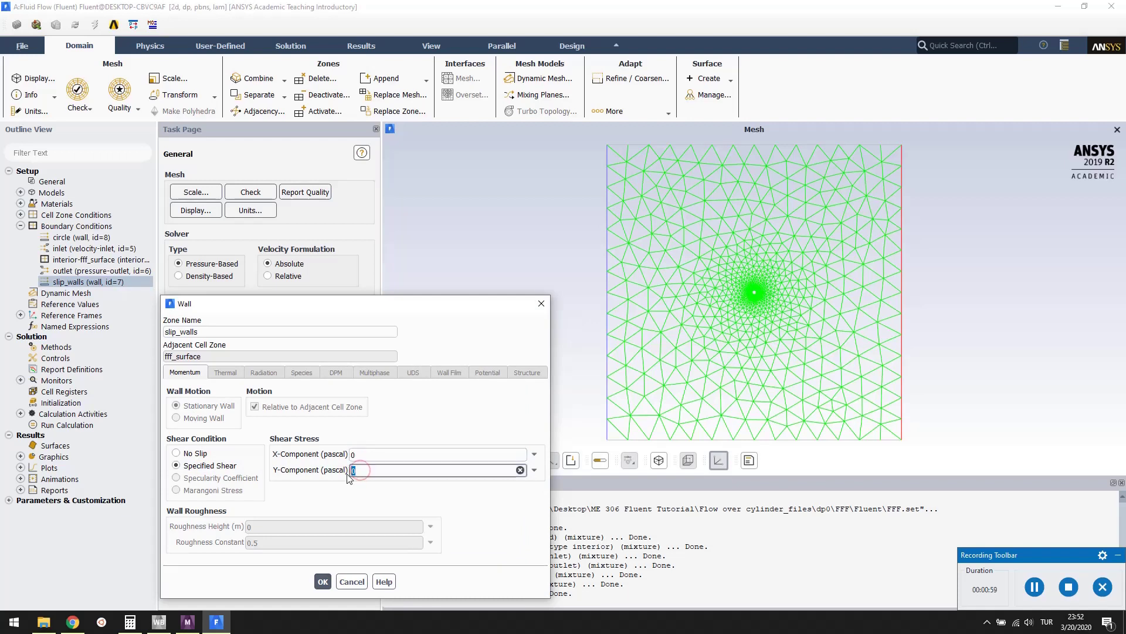
pyautogui.click(323, 583)
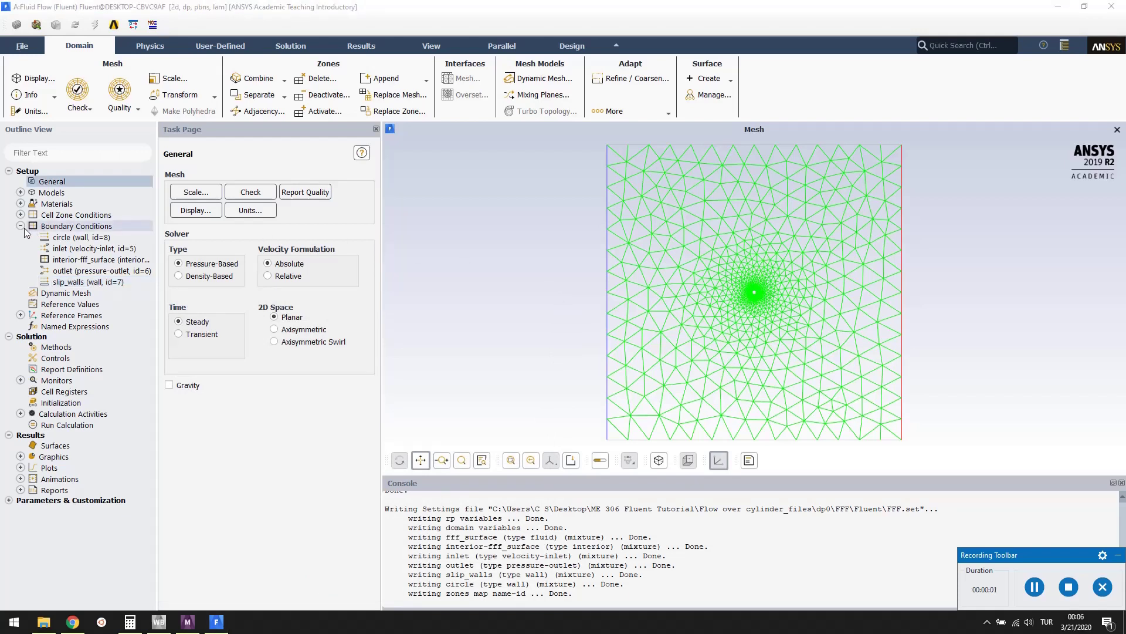
pyautogui.click(20, 226)
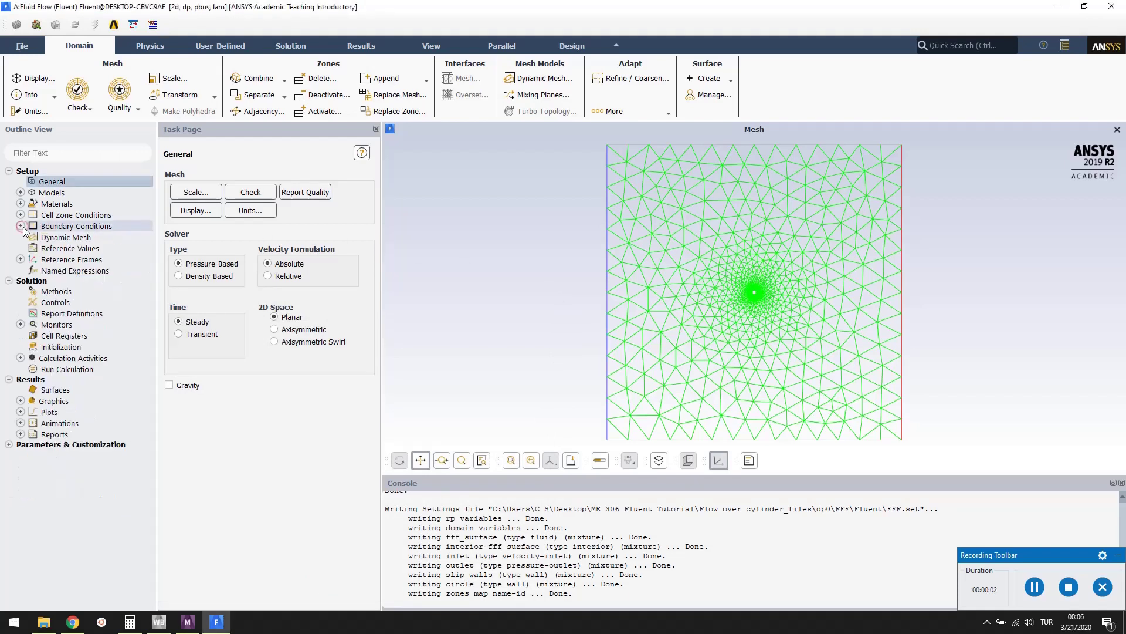
# In the Reference Values, set the area to 0.001 m2 and the density to 1.2 kg/m3
pyautogui.click(61, 249)
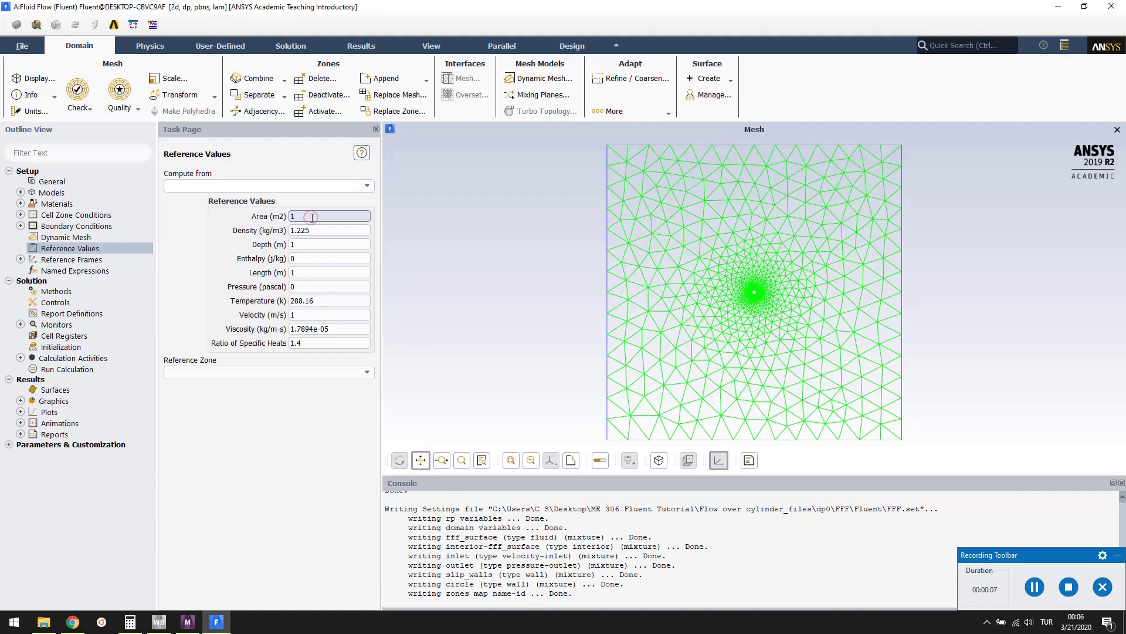
pyautogui.press('BackSpace')
pyautogui.write('0.001')
pyautogui.click(320, 229)
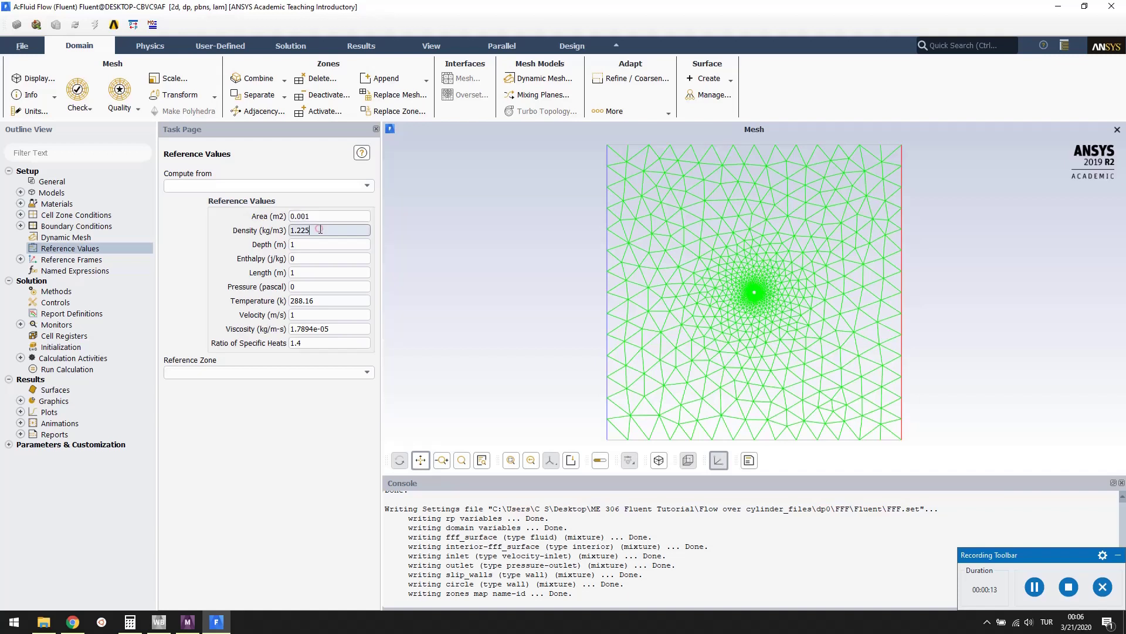
pyautogui.press('BackSpace')
pyautogui.press('BackSpace')
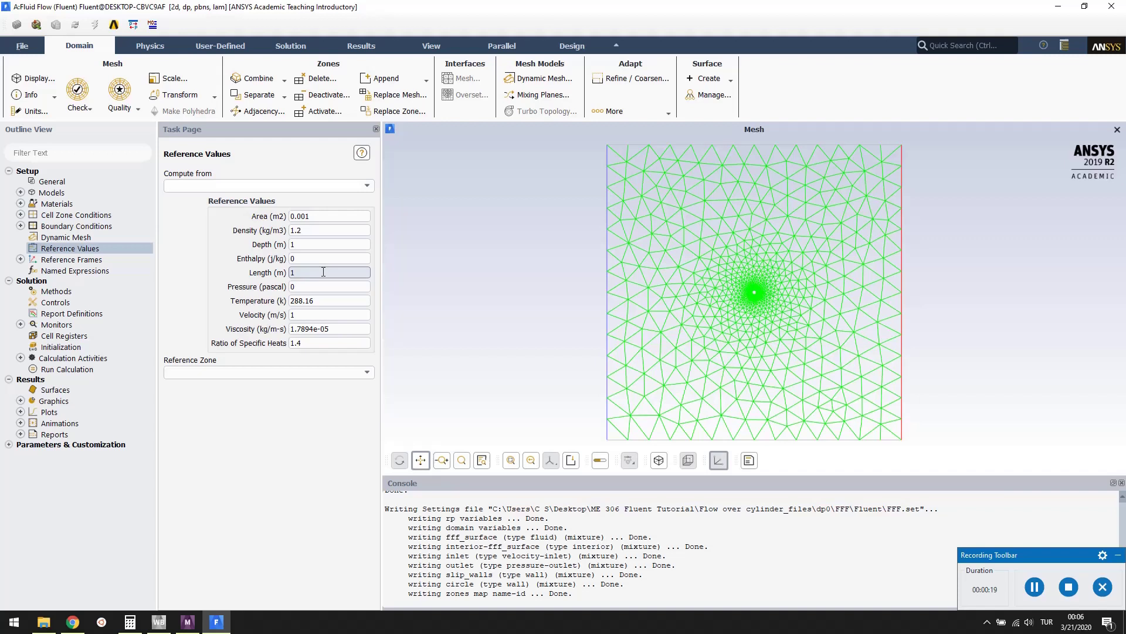
# Set the reference velocity to 0.006 m/s and the reference viscosity to 1.8e-05 kg/m-s
pyautogui.click(321, 314)
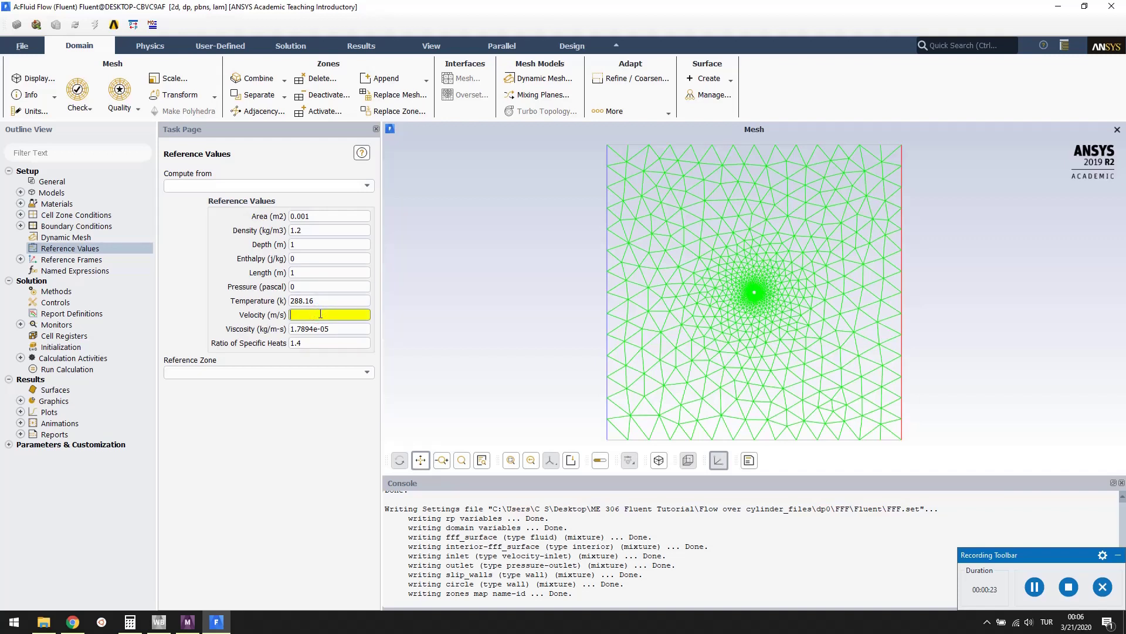
pyautogui.write('0.006')
pyautogui.click(317, 328)
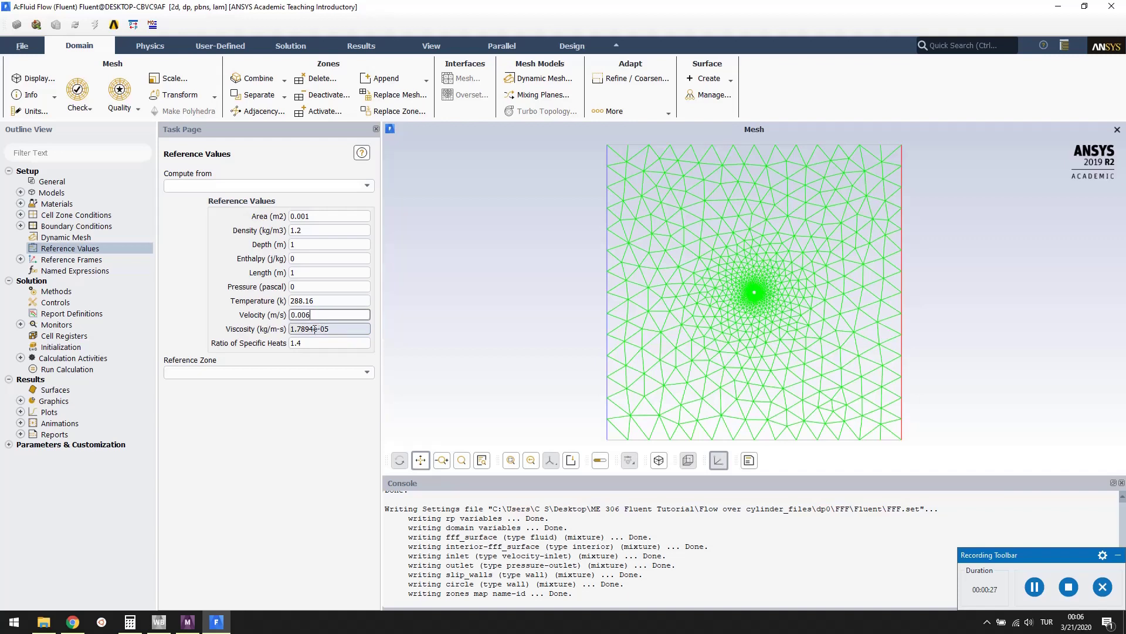
pyautogui.click(315, 329)
pyautogui.press('BackSpace')
pyautogui.press('BackSpace')
pyautogui.press('BackSpace')
pyautogui.press('BackSpace')
pyautogui.write('8')
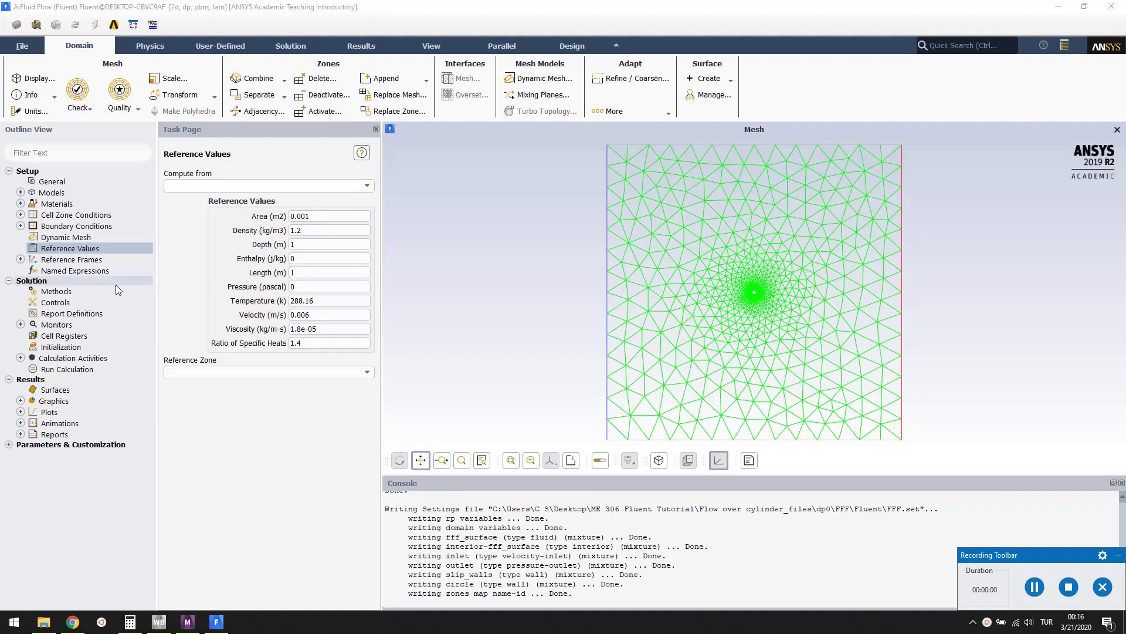
# Turn off the Pseudo Transient option in the solution methods
pyautogui.click(57, 292)
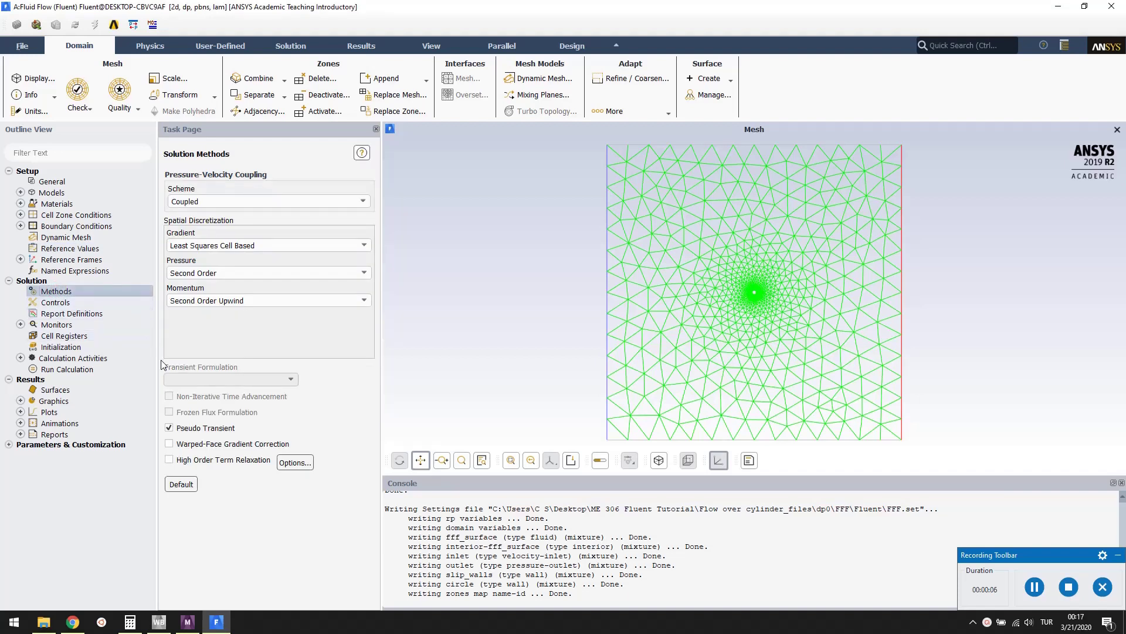
pyautogui.click(169, 427)
pyautogui.click(169, 428)
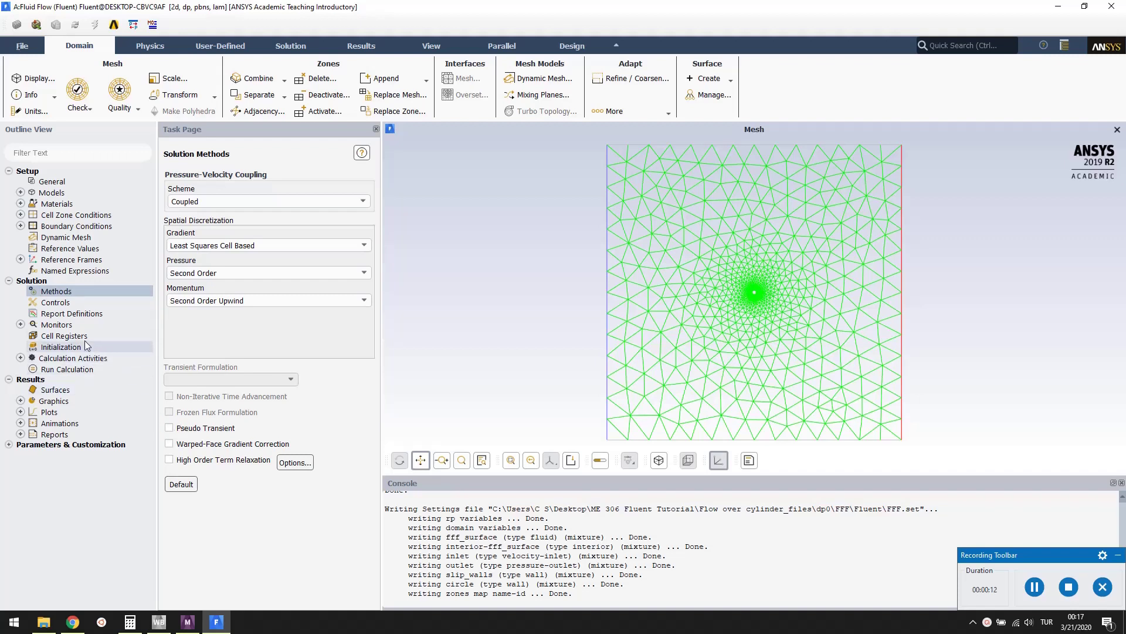
# Start a new drag force report definition that outputs the drag coefficient for the circle wall zone
pyautogui.rightClick(59, 316)
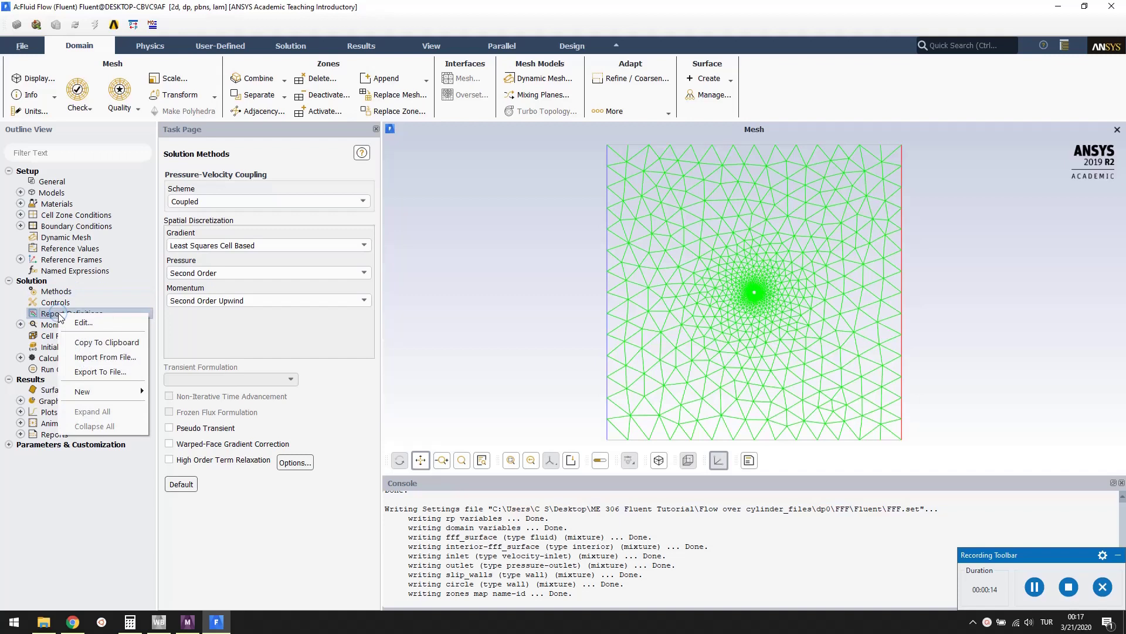
pyautogui.moveTo(121, 397)
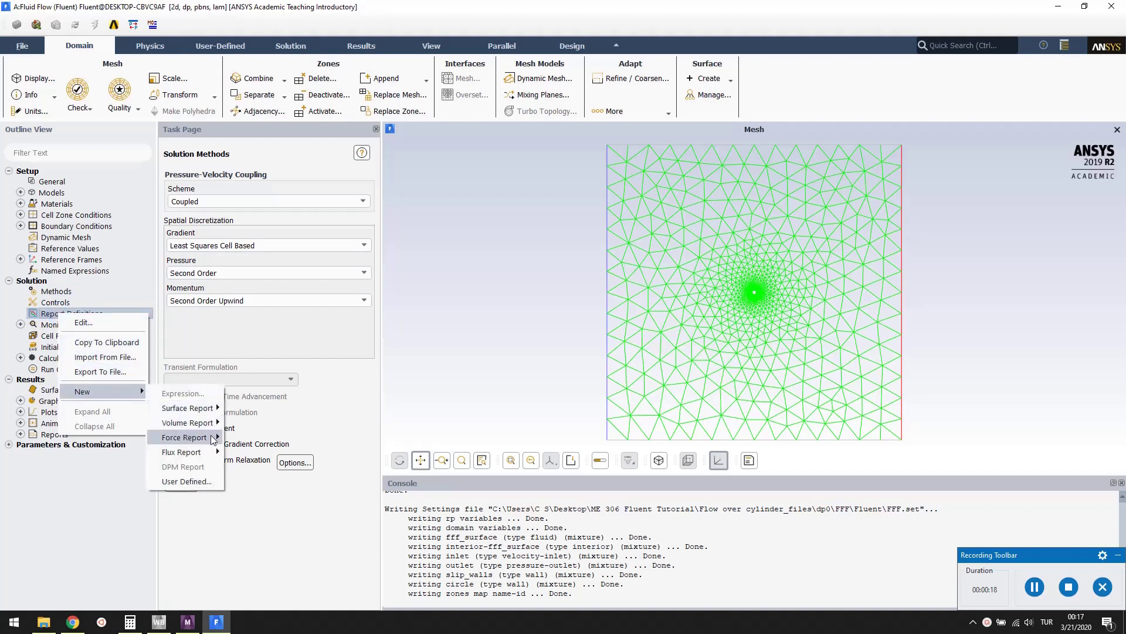
pyautogui.moveTo(213, 440)
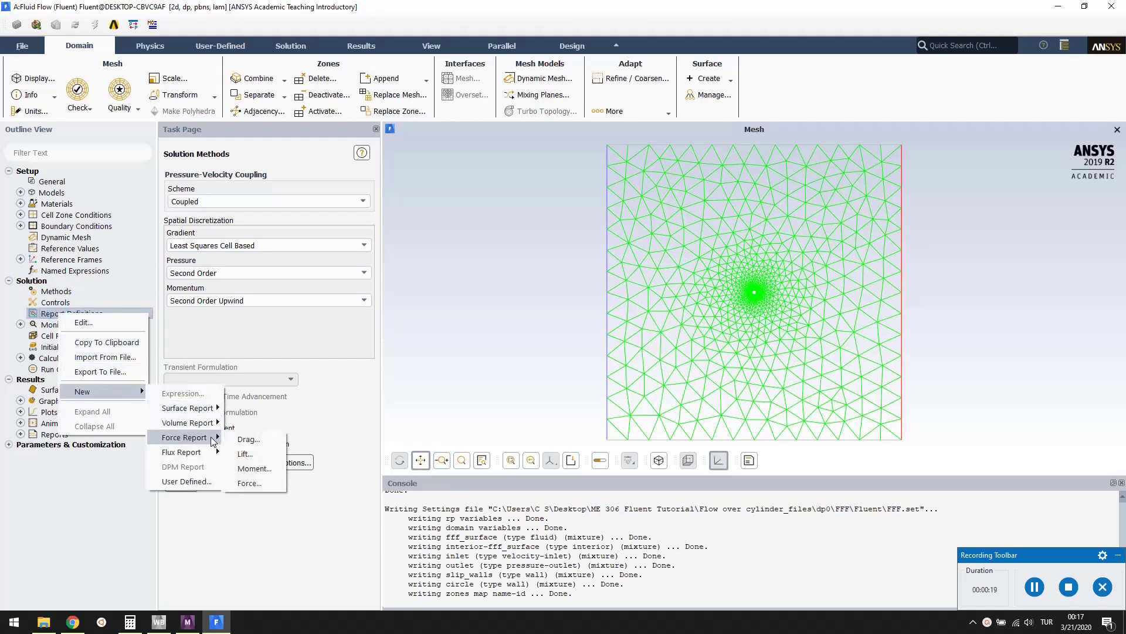
pyautogui.click(267, 443)
pyautogui.moveTo(319, 295); pyautogui.dragTo(355, 132)
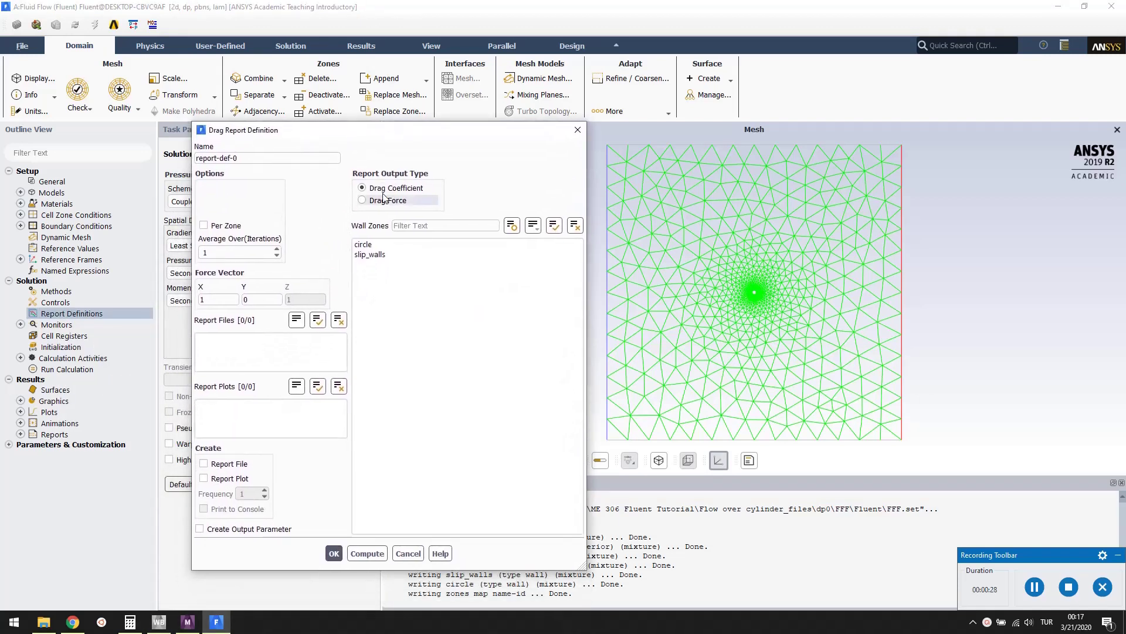
pyautogui.click(373, 245)
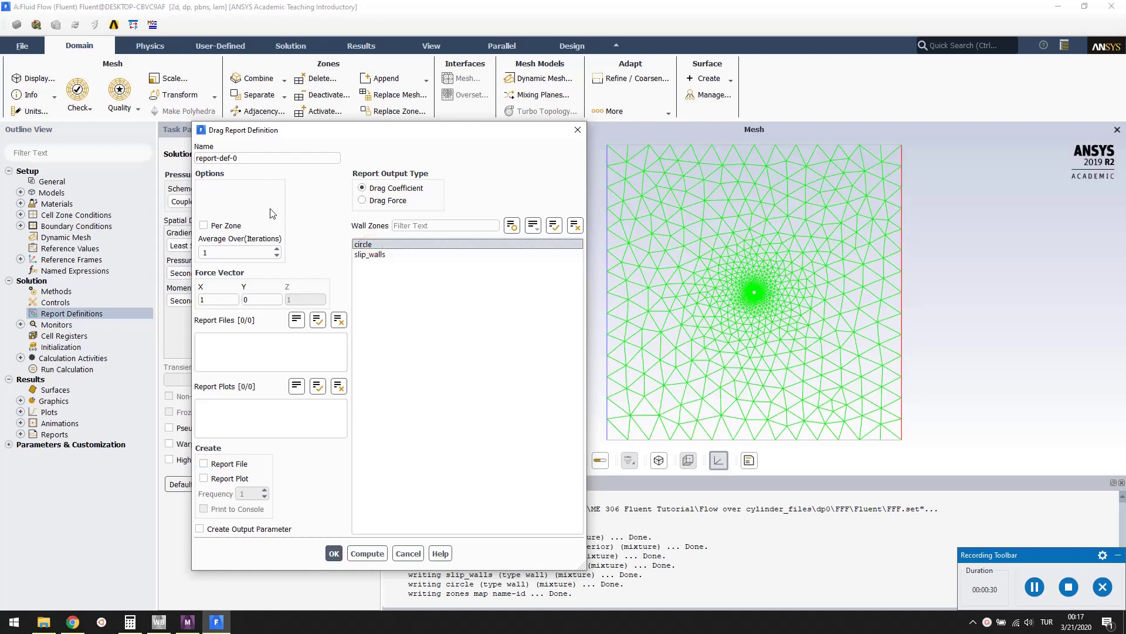
# Name the drag report cd, enable its report plot, and accept the definition with force vector X 1, Y 0
pyautogui.moveTo(245, 157); pyautogui.dragTo(177, 156)
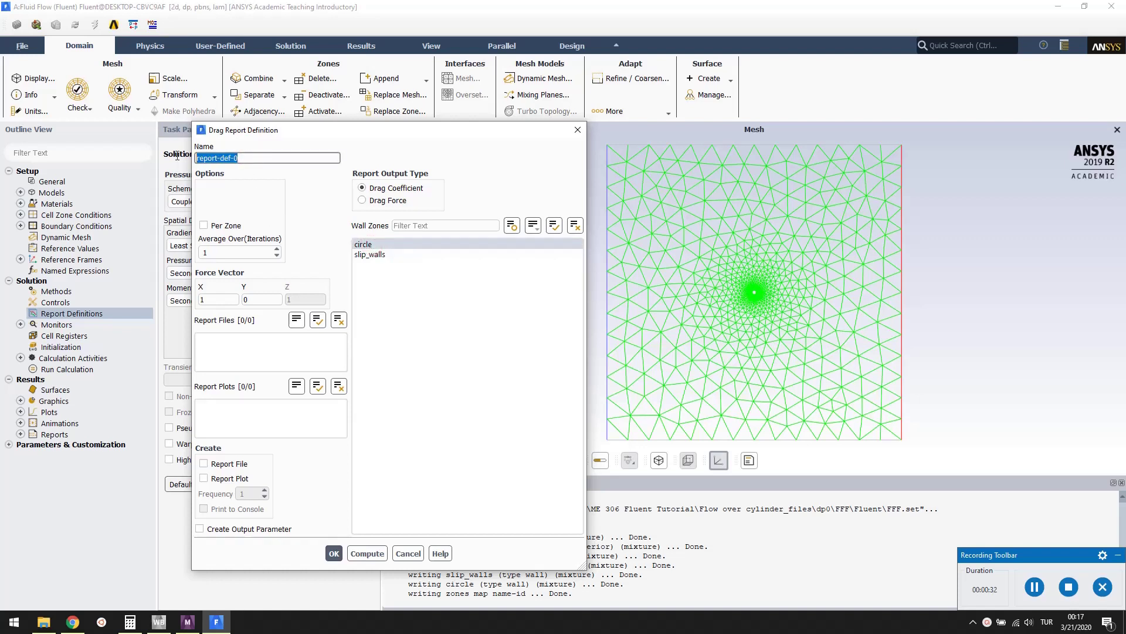
pyautogui.write('cd')
pyautogui.click(222, 478)
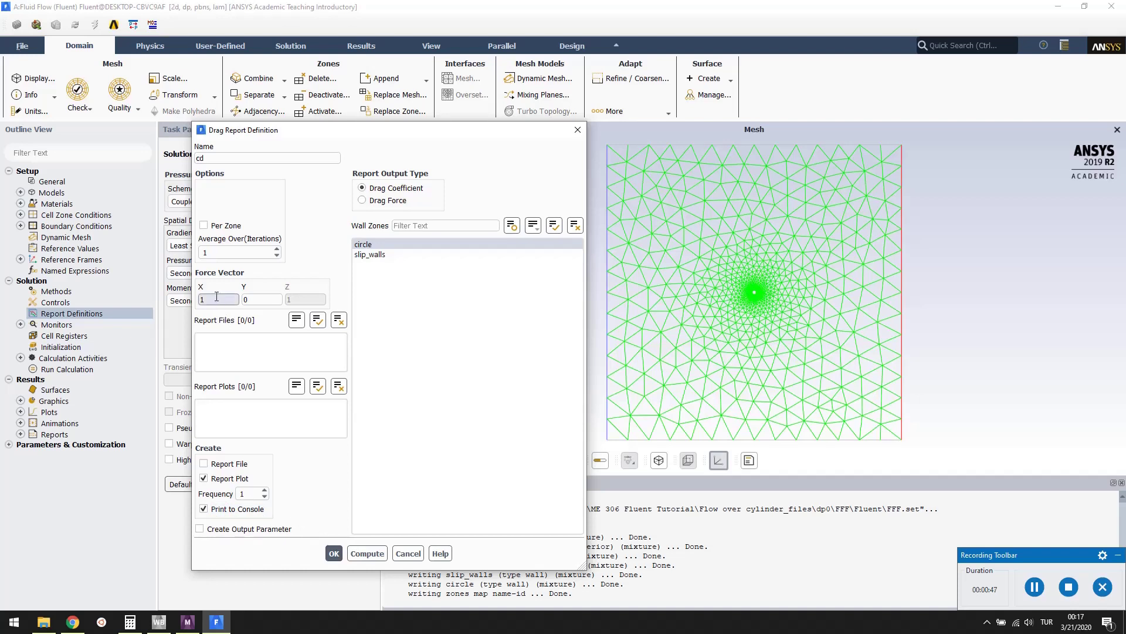
pyautogui.click(250, 299)
pyautogui.click(334, 553)
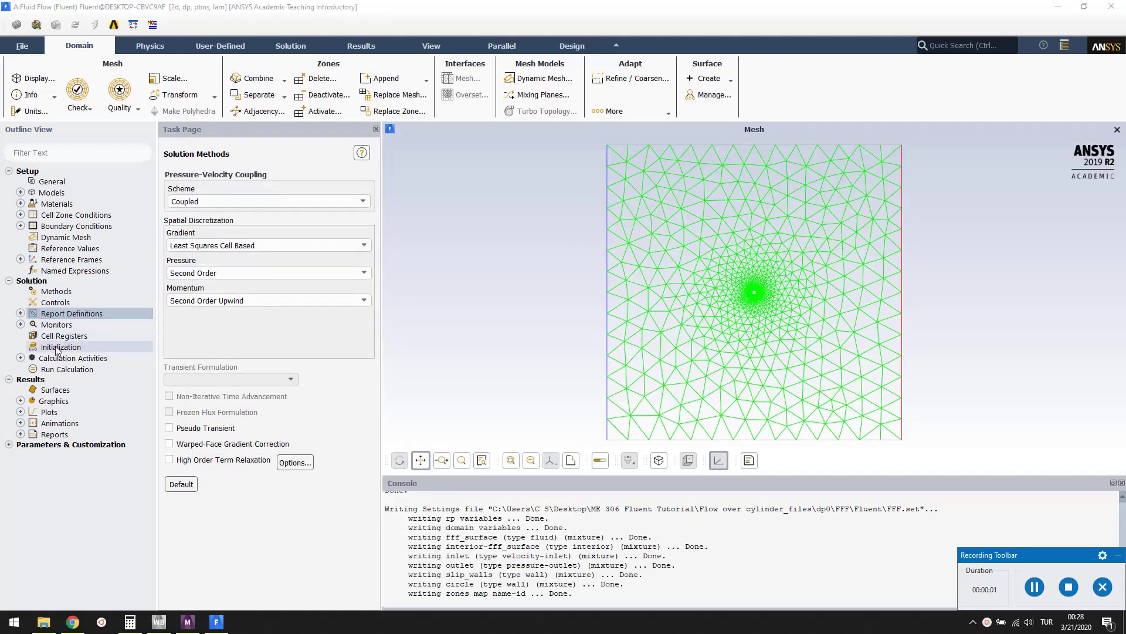
# Initialize the solution and start the calculation with 1000 iterations
pyautogui.rightClick(57, 349)
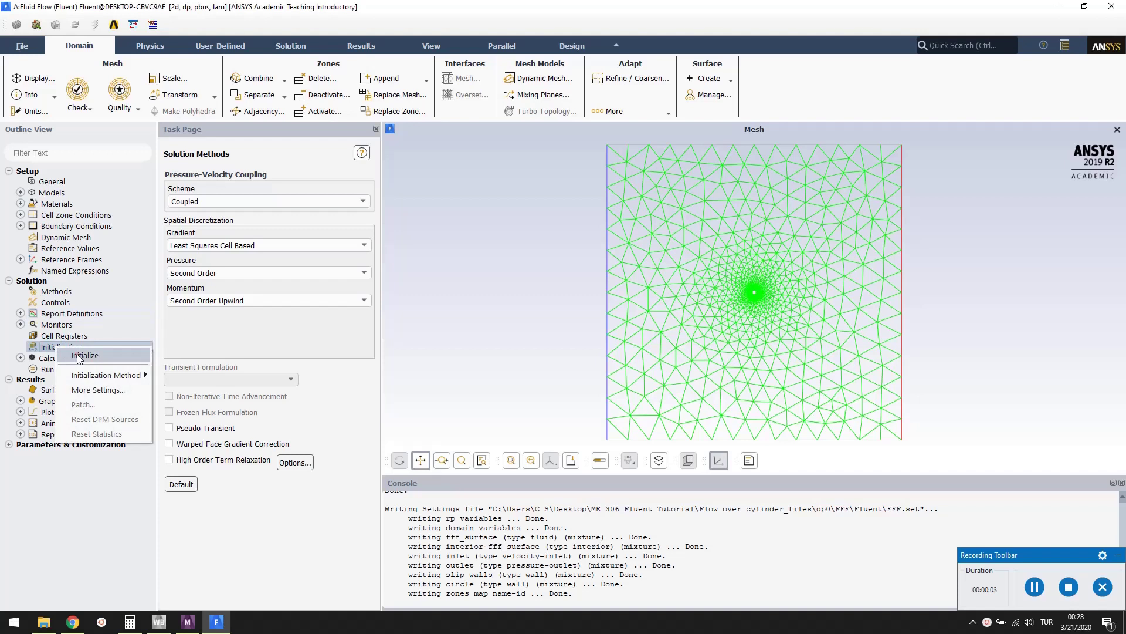
pyautogui.click(79, 355)
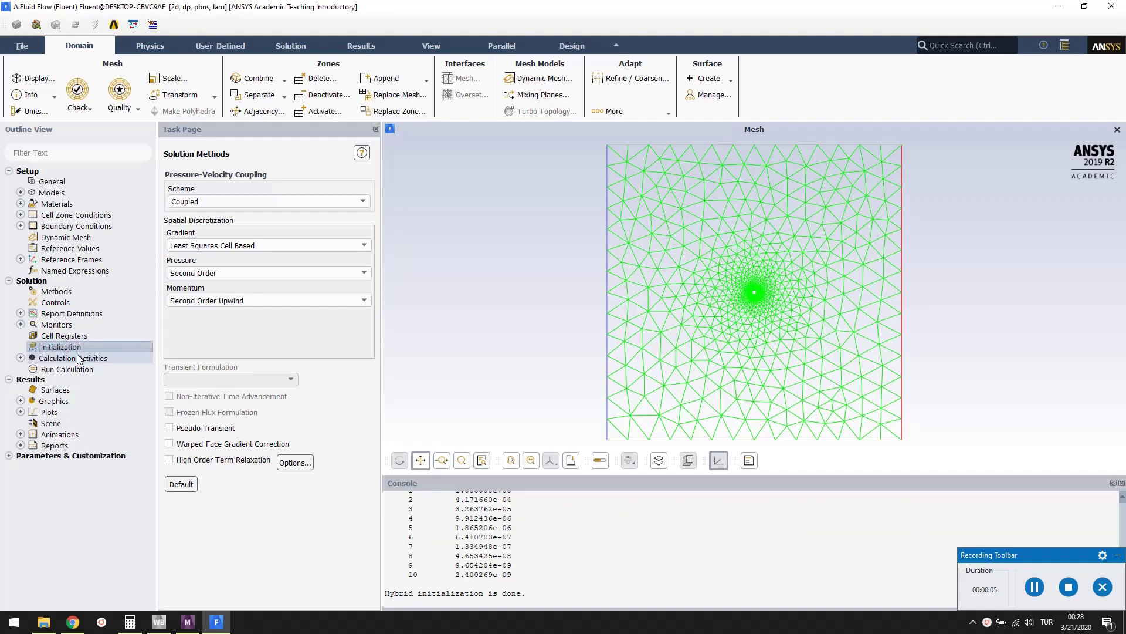
pyautogui.click(75, 371)
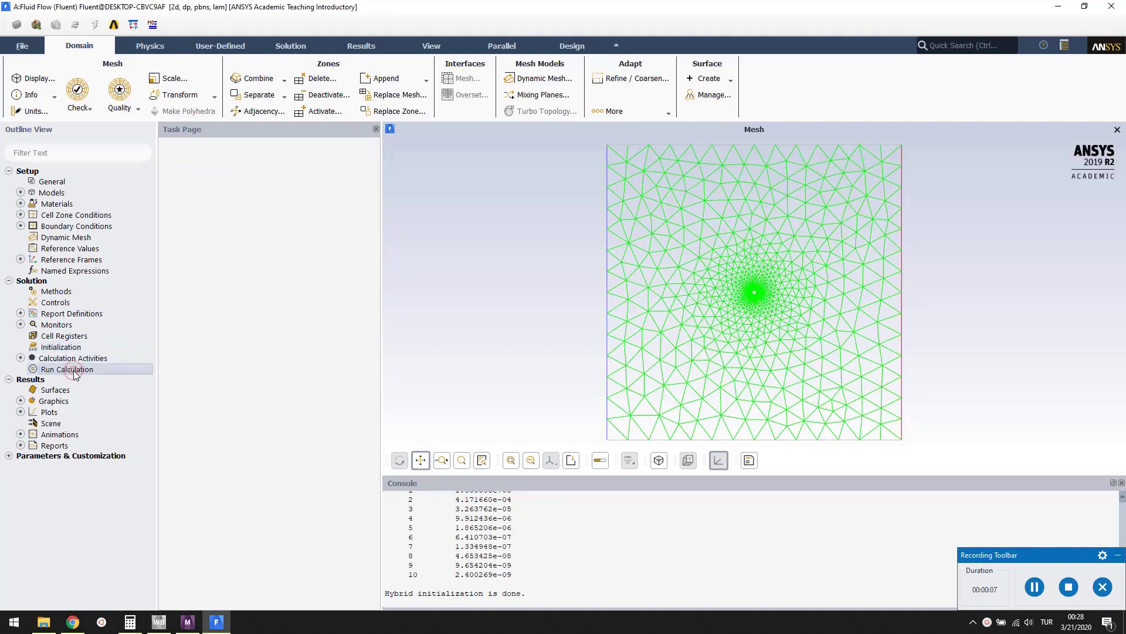
pyautogui.doubleClick(187, 311)
pyautogui.press('BackSpace')
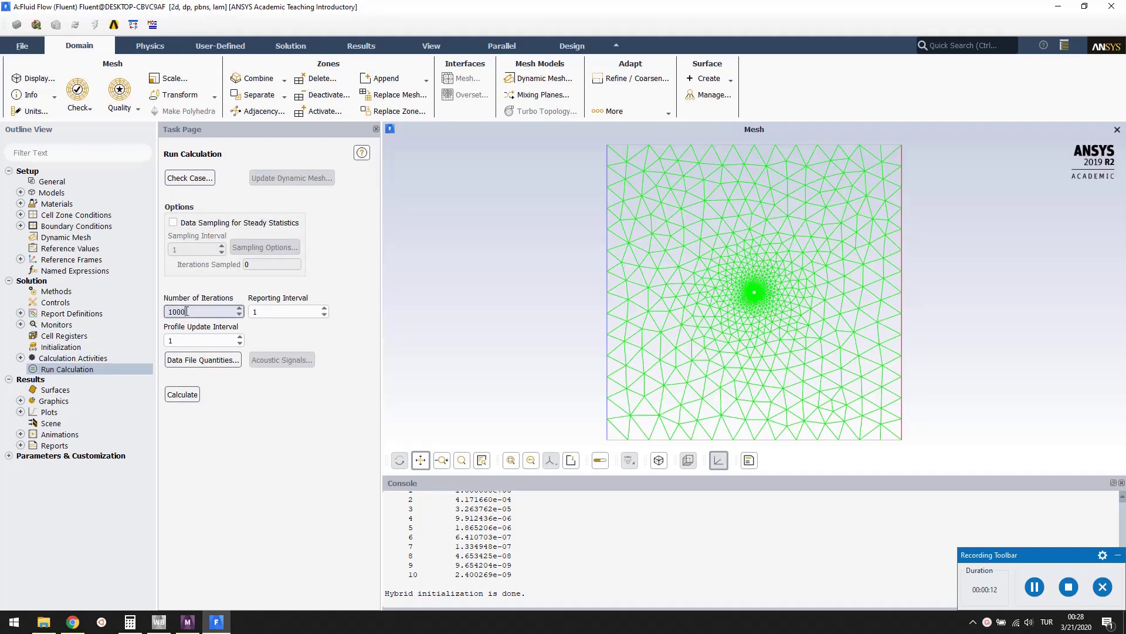
pyautogui.click(189, 396)
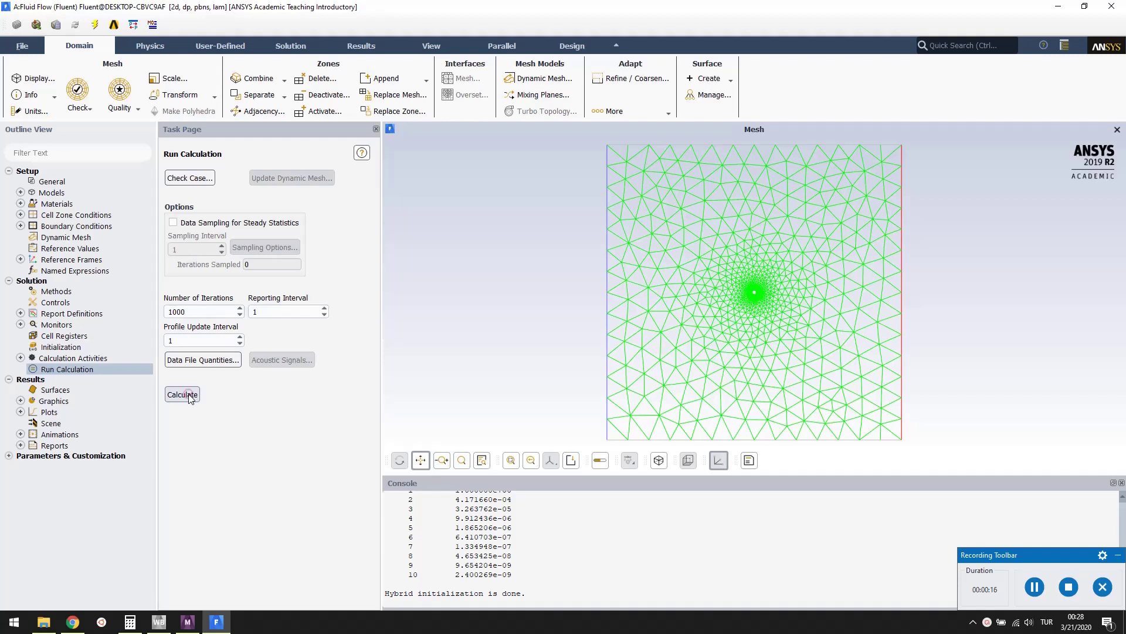